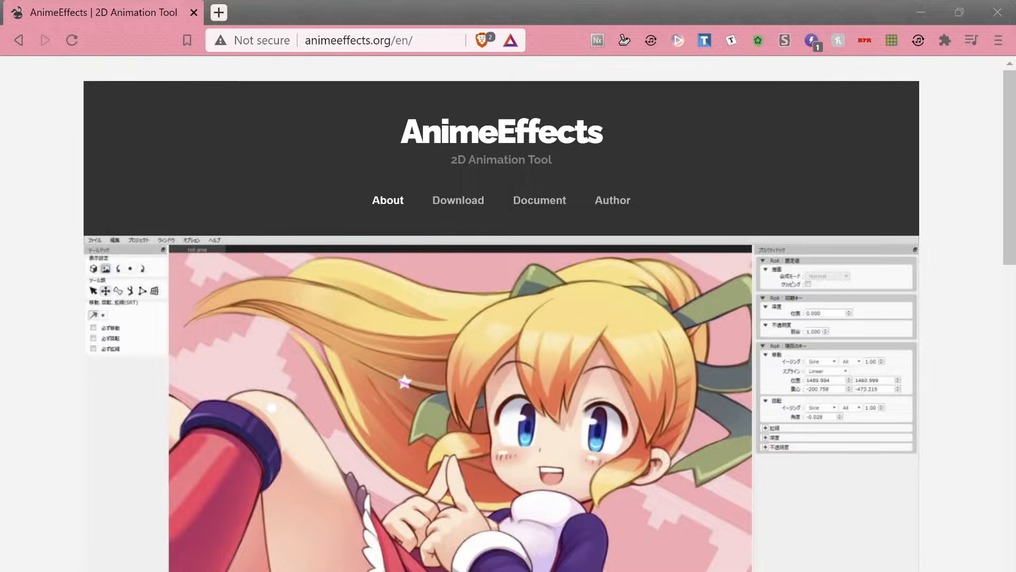
Step: Look through the AnimeEffects website's About page, from the program screenshot down to the Free Software section
scroll(614, 304, "down", 2)
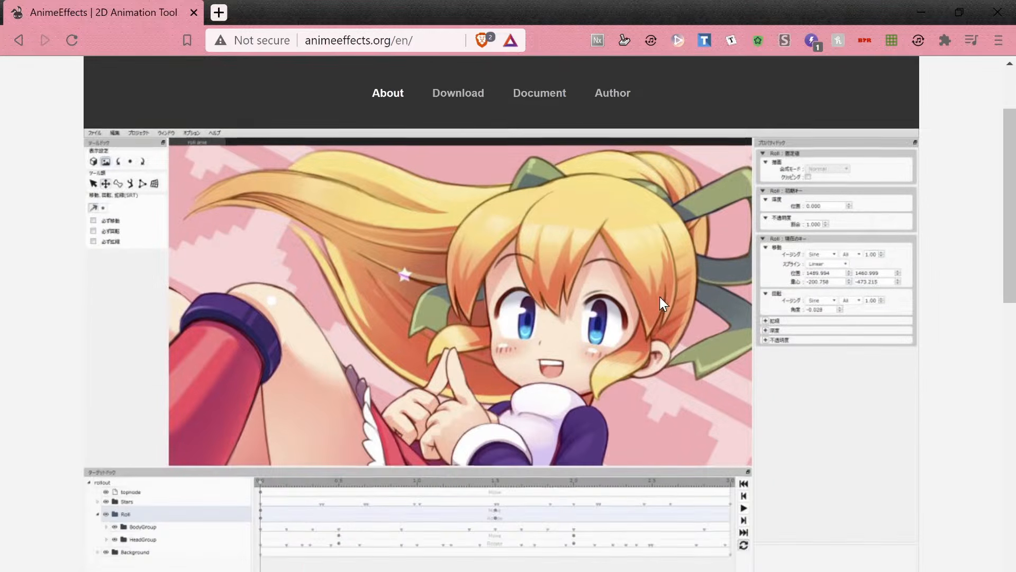
scroll(662, 303, "up", 2)
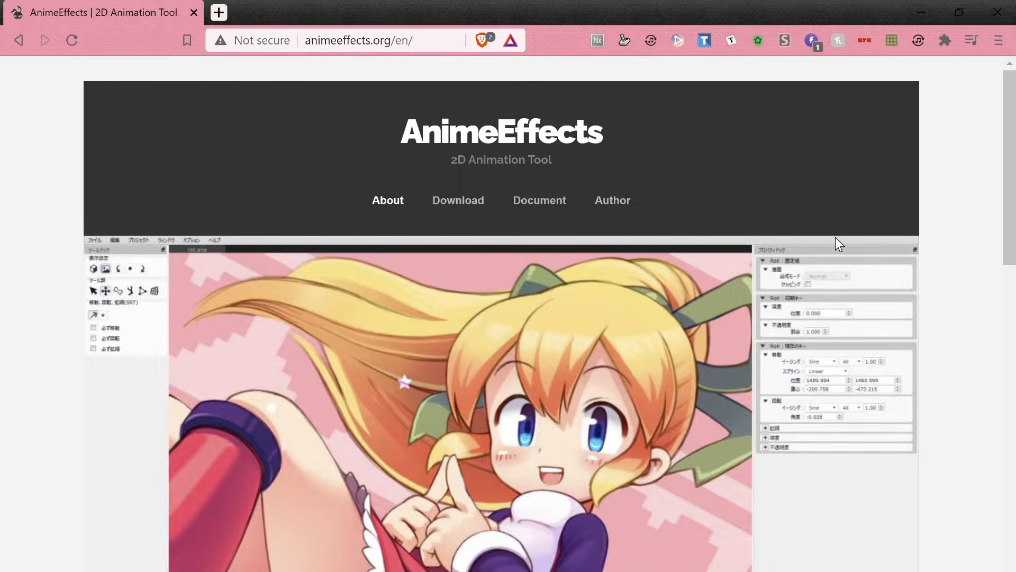
scroll(679, 288, "down", 18)
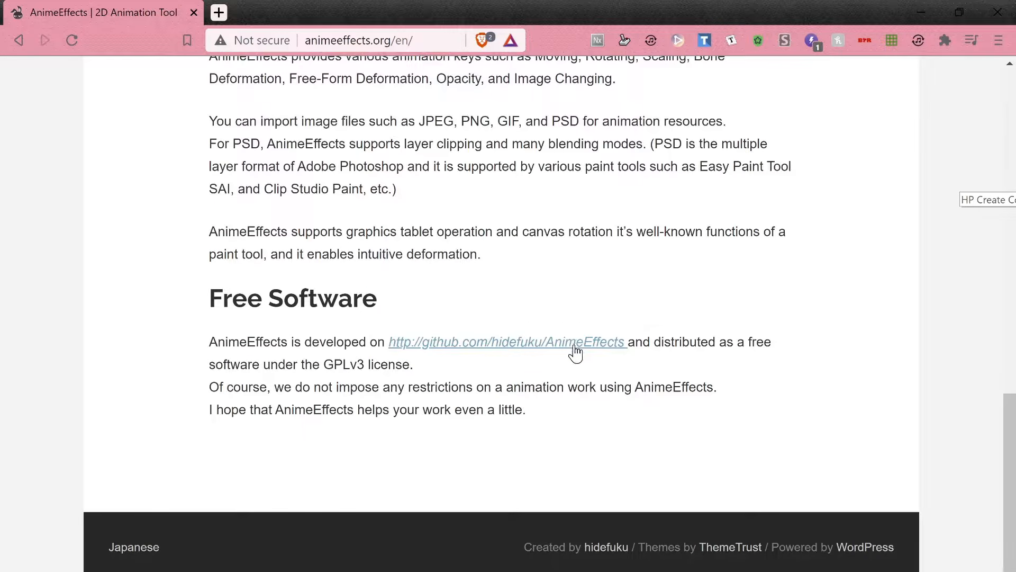
scroll(635, 350, "up", 20)
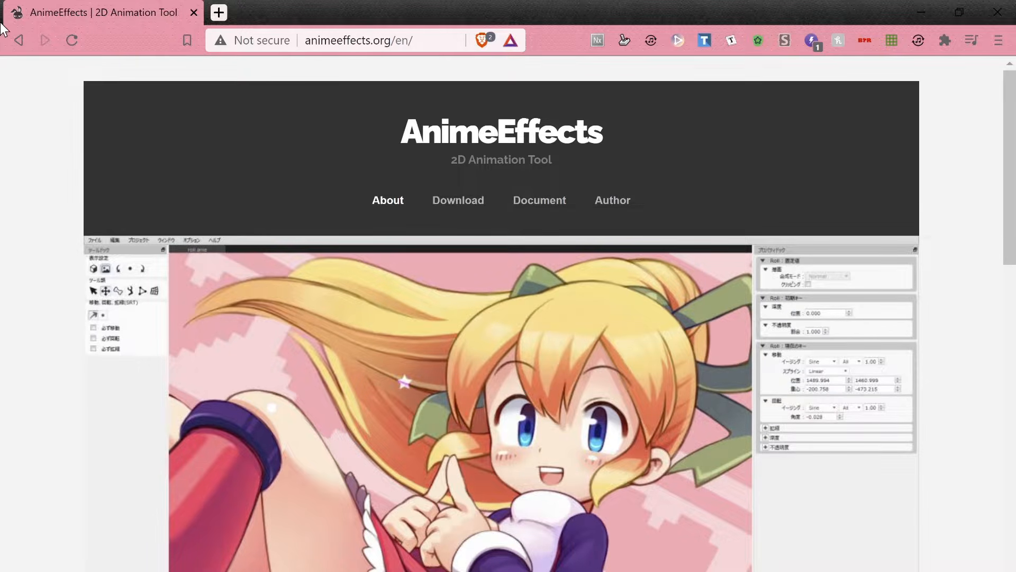
Step: Open the website's Download page and examine the Windows note about getting FFmpeg for exporting movies
left_click(469, 214)
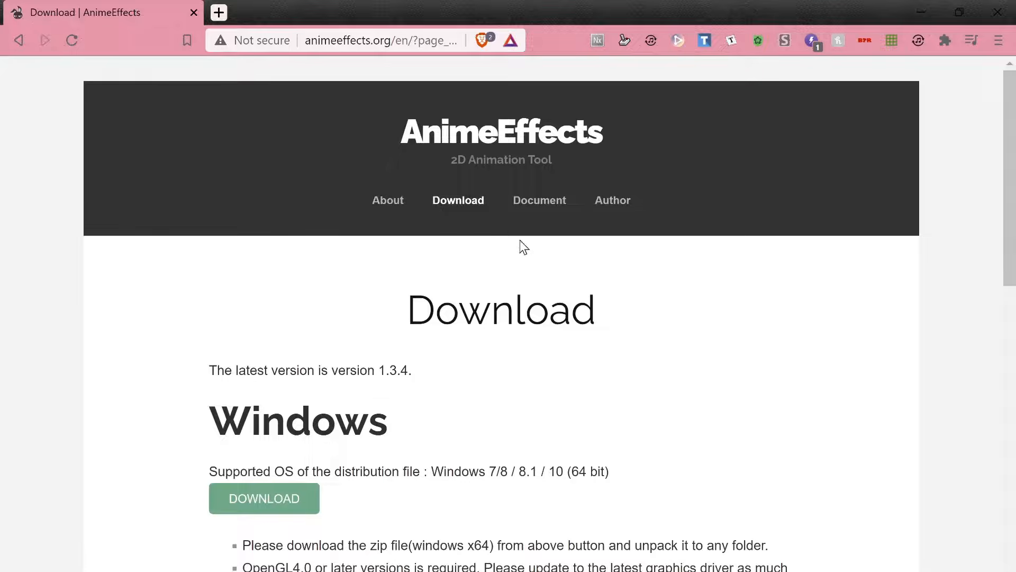
scroll(667, 278, "down", 4)
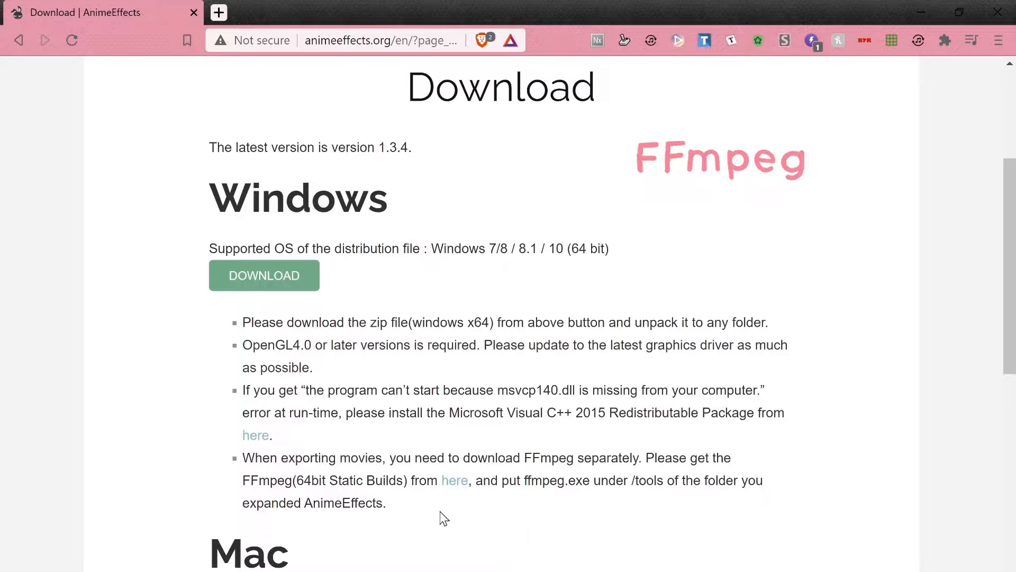
left_click_drag(413, 508, 233, 469)
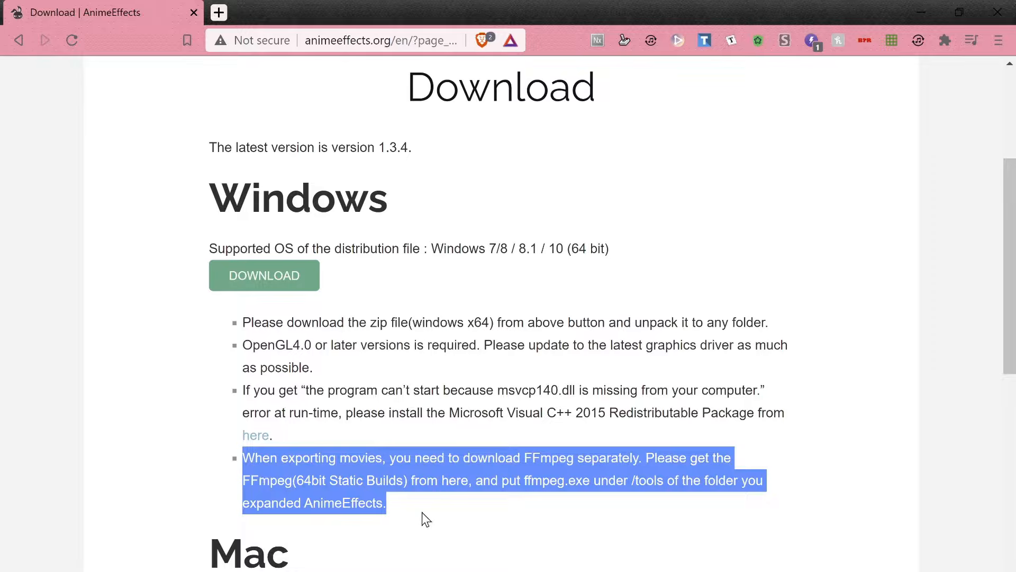
left_click(812, 399)
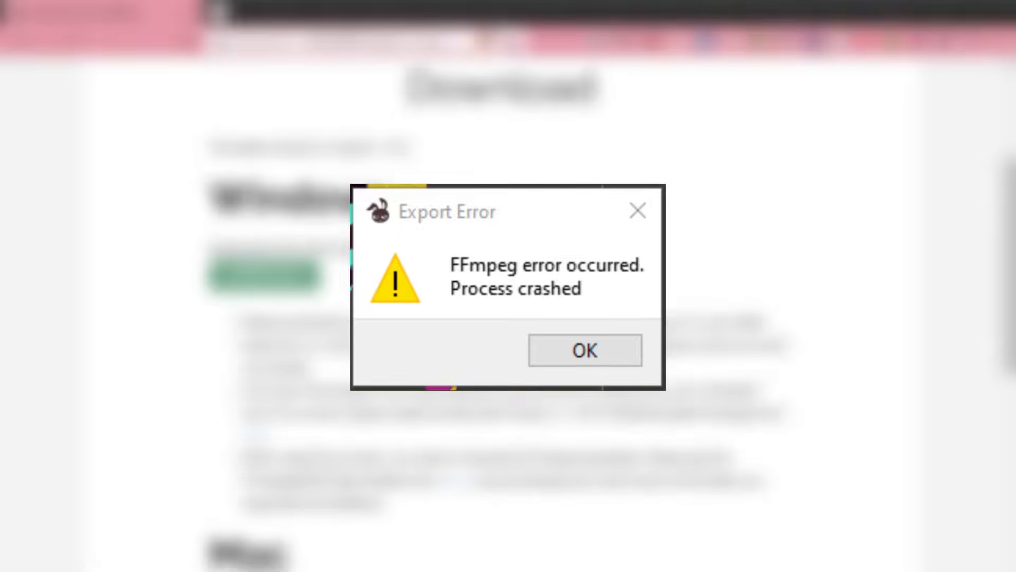
left_click_drag(394, 506, 243, 457)
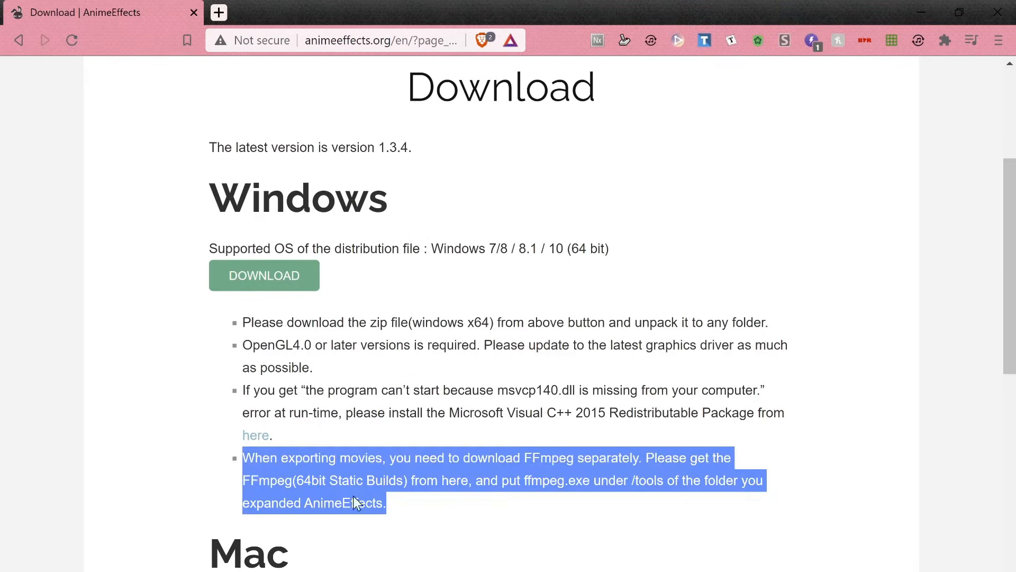
left_click(469, 514)
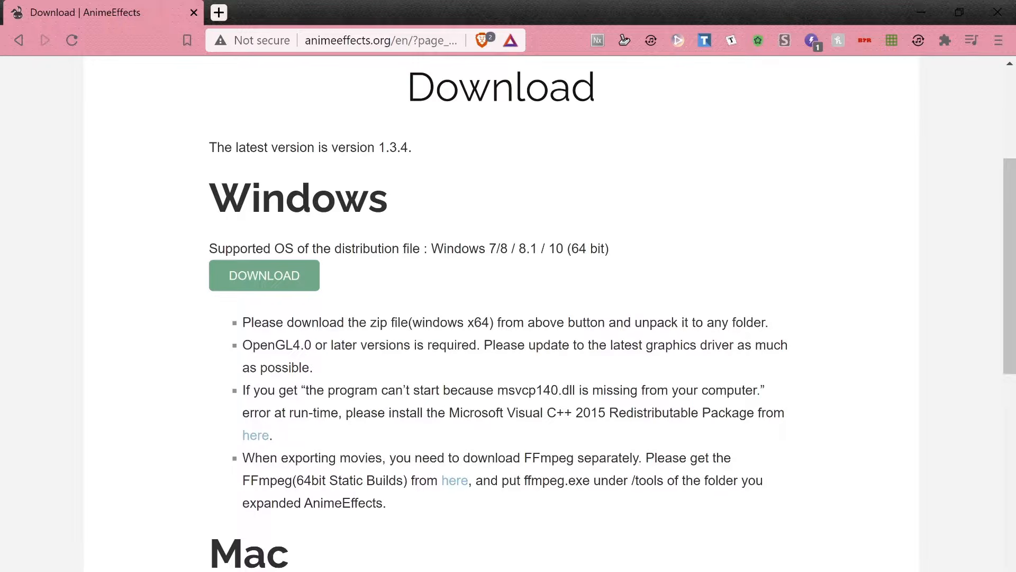
scroll(625, 400, "up", 5)
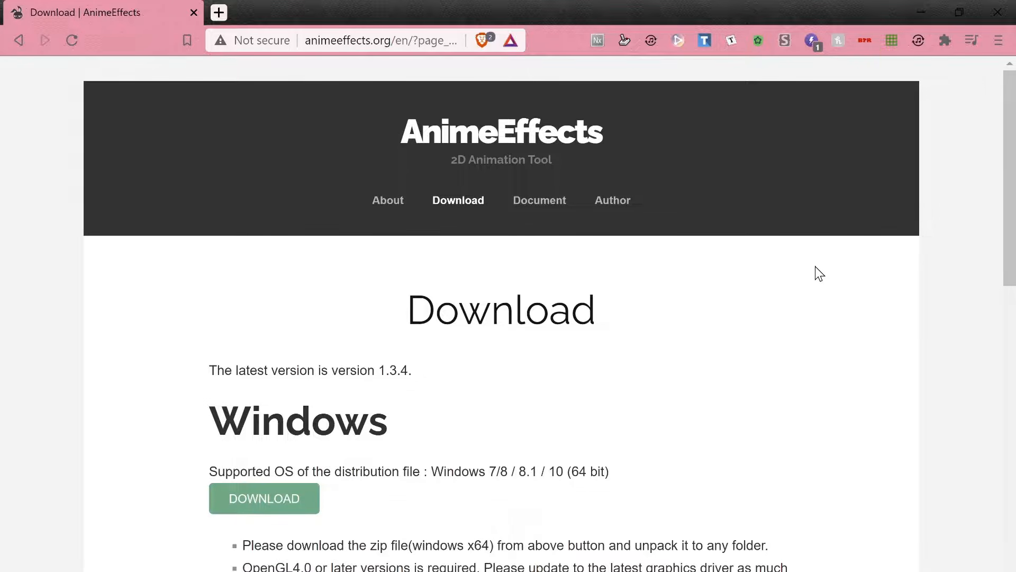
Step: Switch to File Explorer and launch the AnimeEffects application from the AnimeEffects_1_3_4 folder
left_click(920, 12)
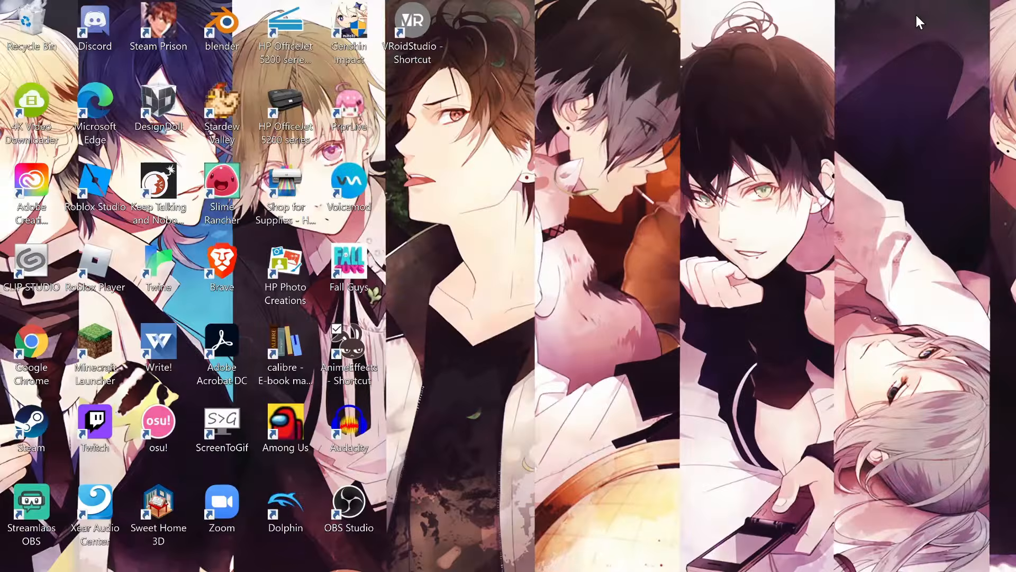
mouse_move(1015, 142)
left_click(902, 161)
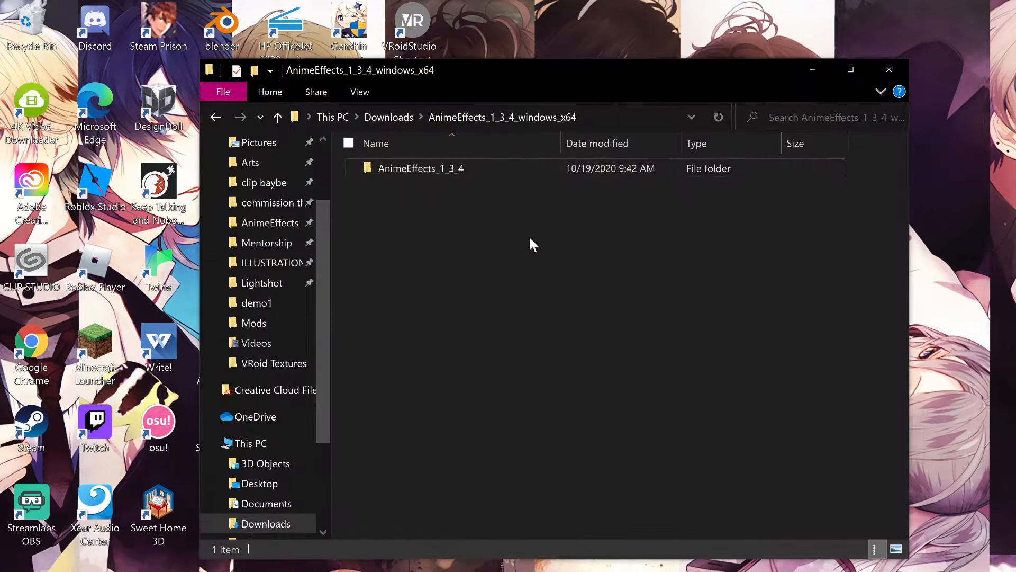
double_click(442, 180)
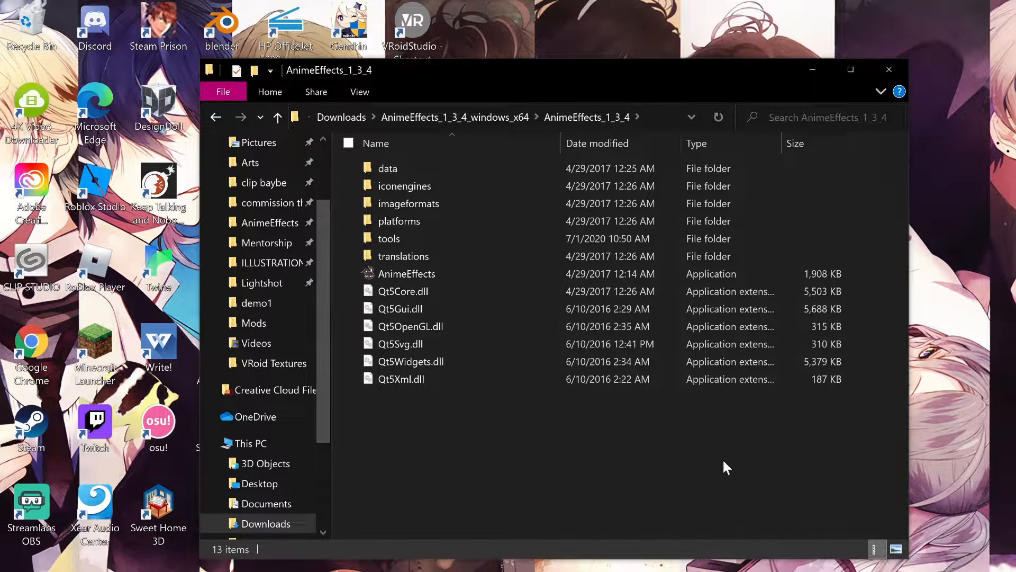
left_click(454, 276)
double_click(454, 276)
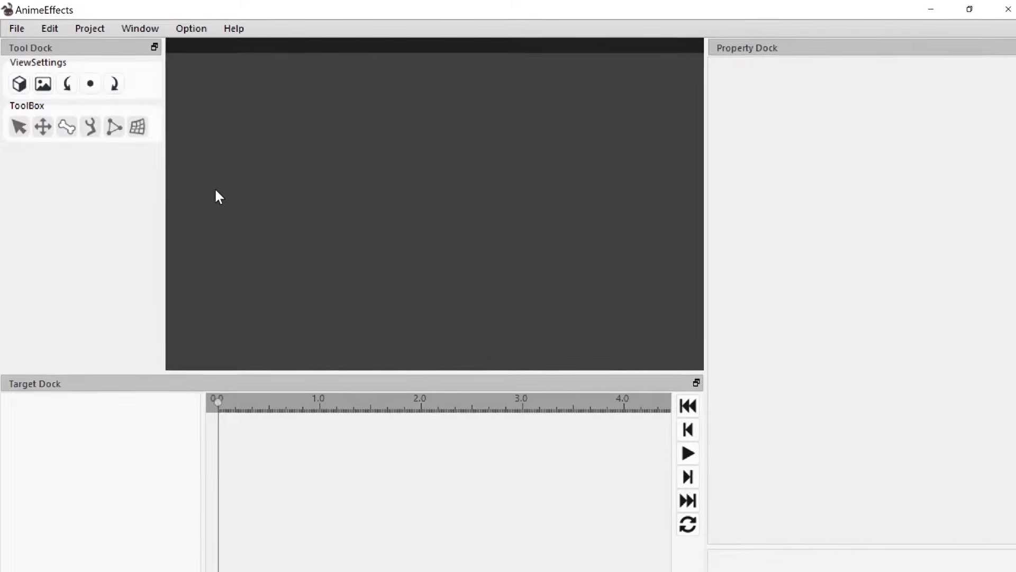
Step: Set up a new project with the ANMCHEEB PSD file as initial resource and a max frame of 120
left_click(18, 29)
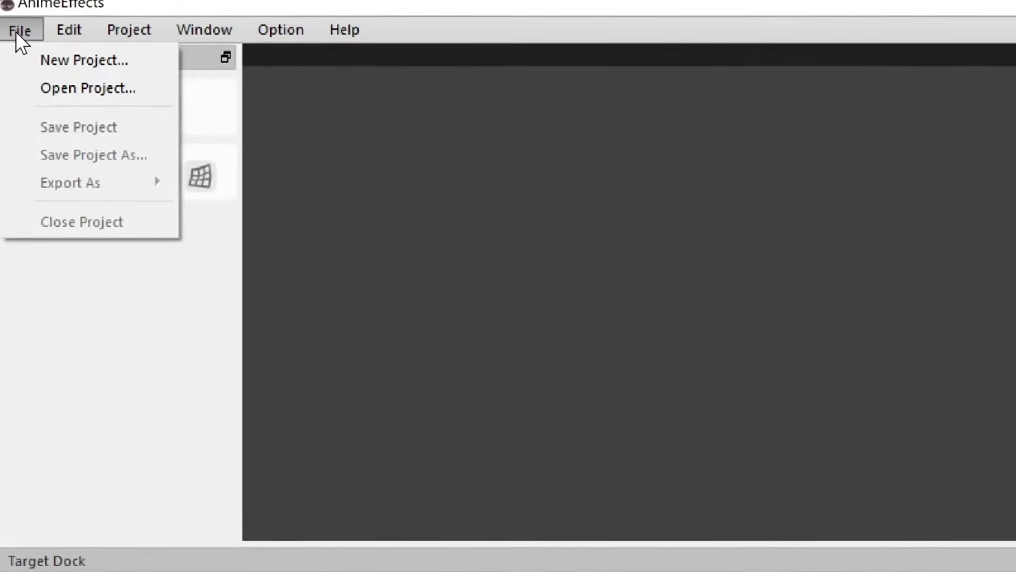
left_click(67, 68)
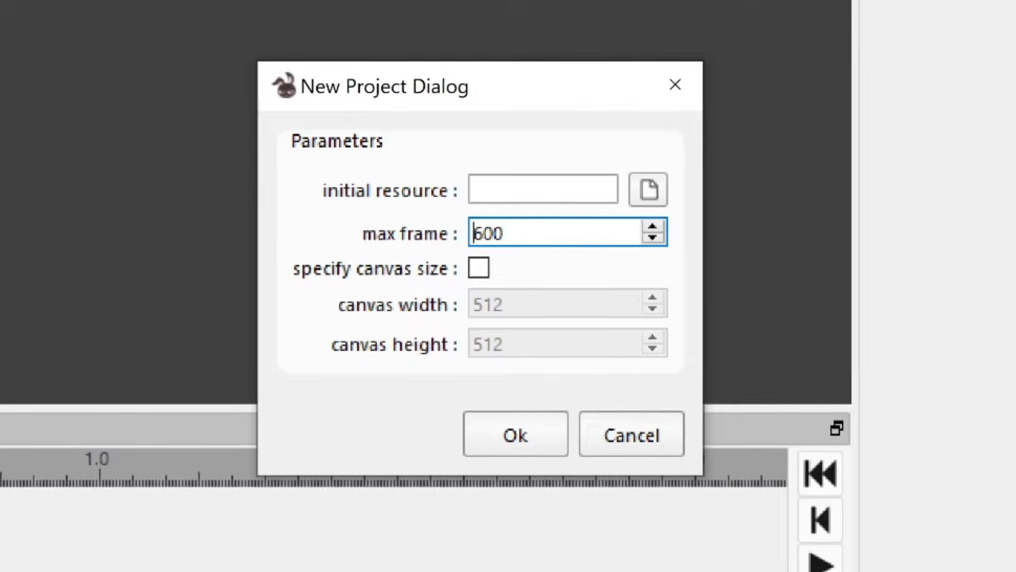
left_click(649, 189)
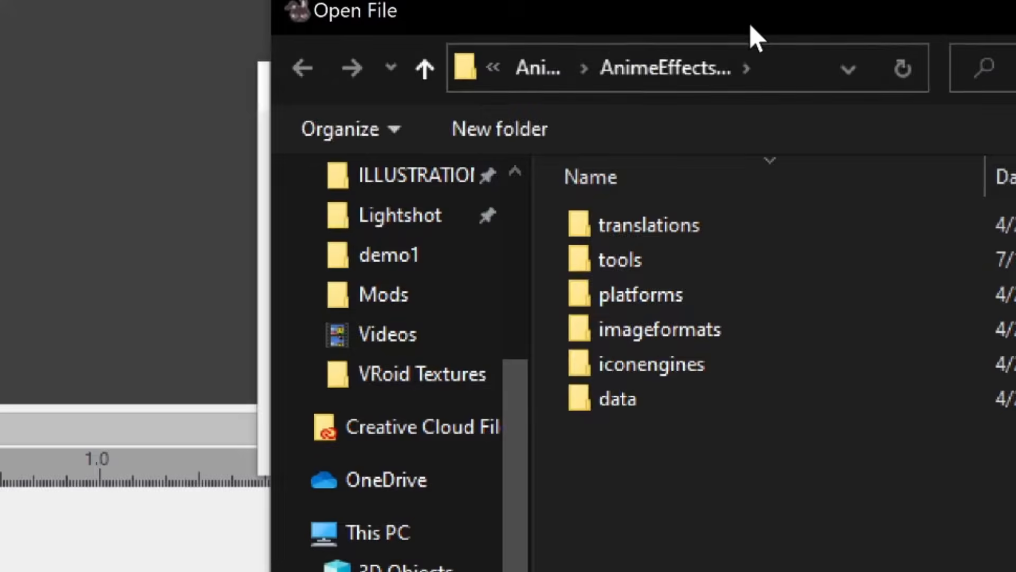
left_click_drag(751, 23, 702, 0)
scroll(371, 270, "up", 2)
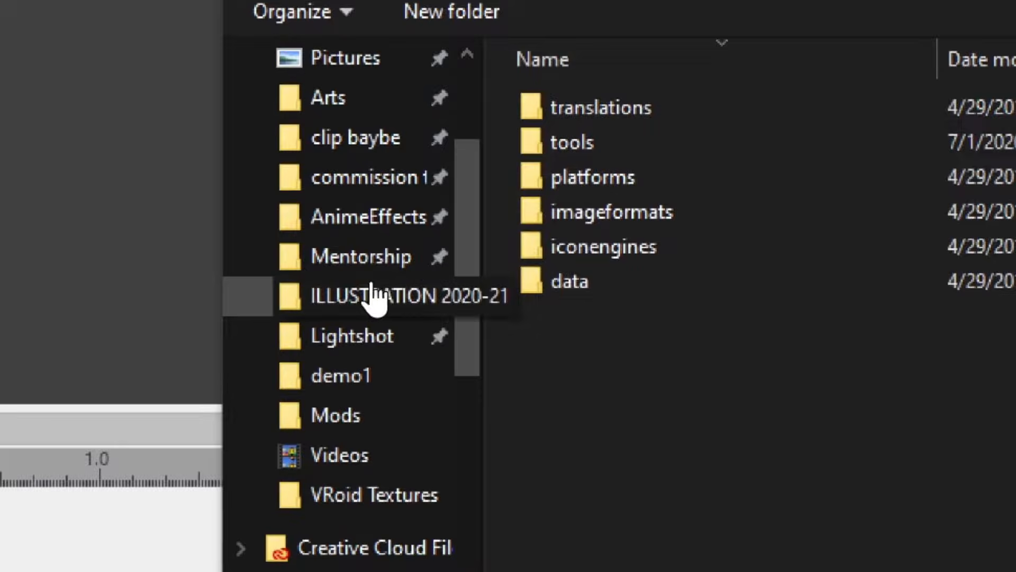
left_click(378, 185)
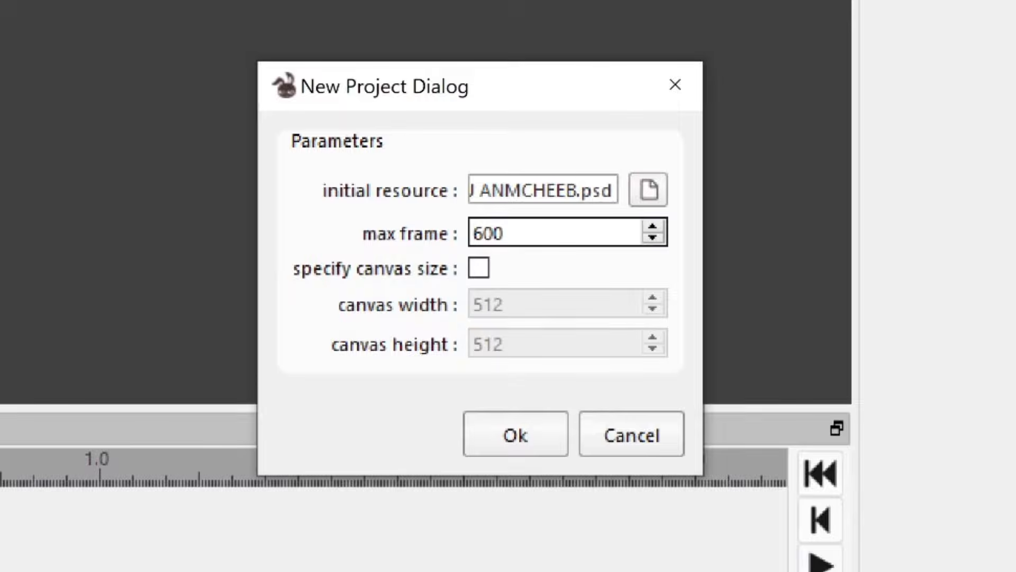
double_click(473, 234)
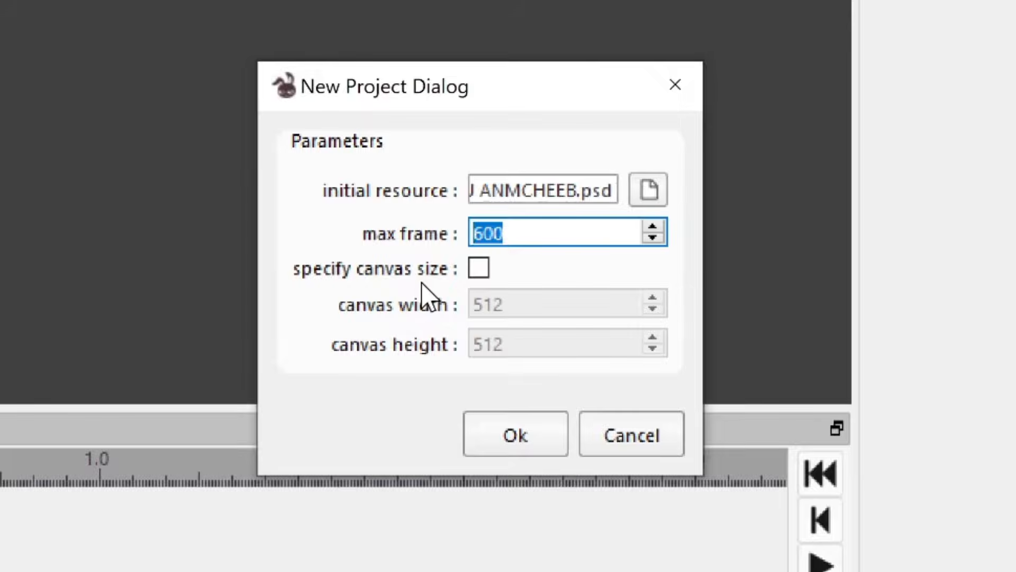
type("120")
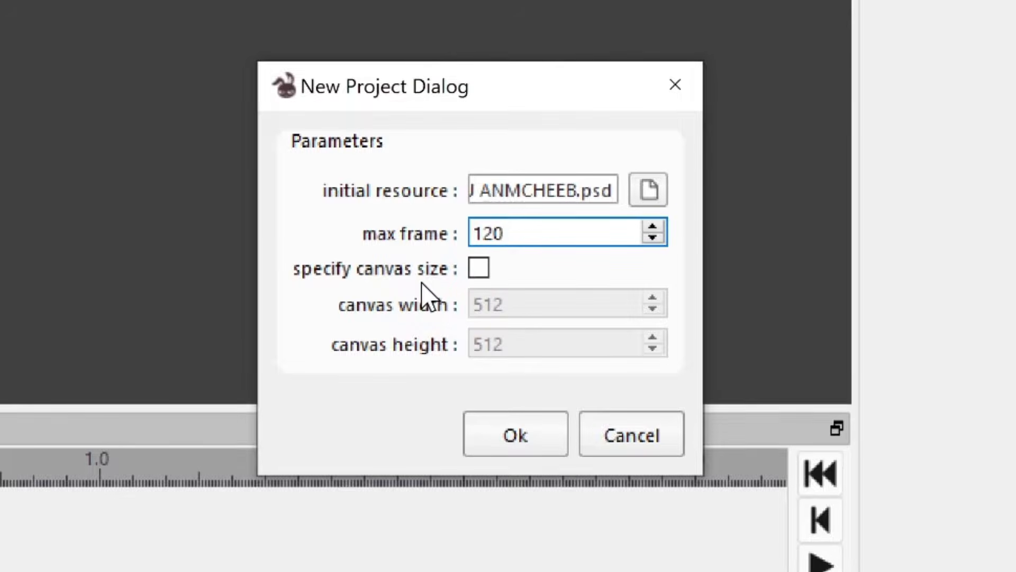
left_click(486, 269)
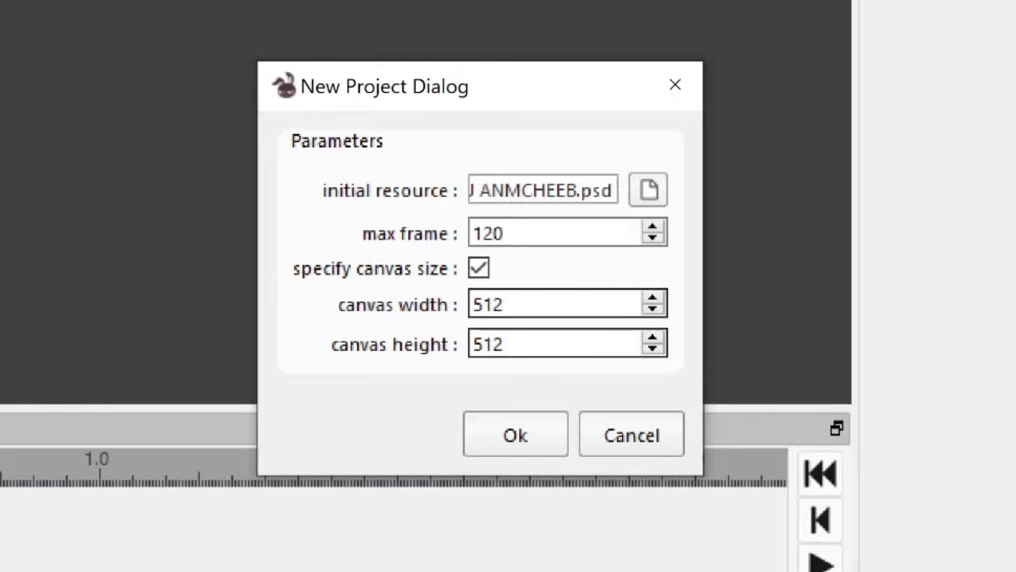
left_click(498, 303)
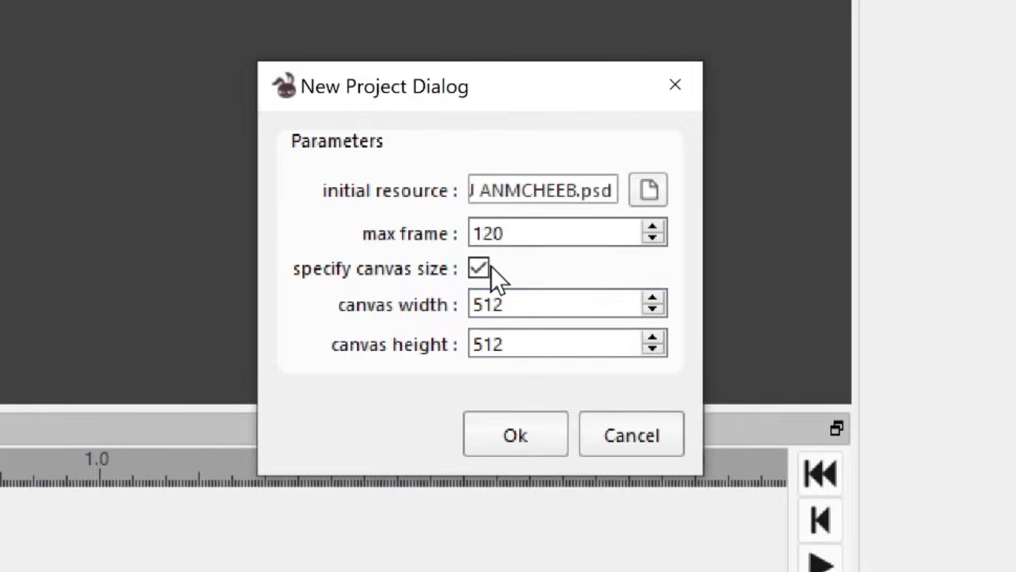
left_click(479, 269)
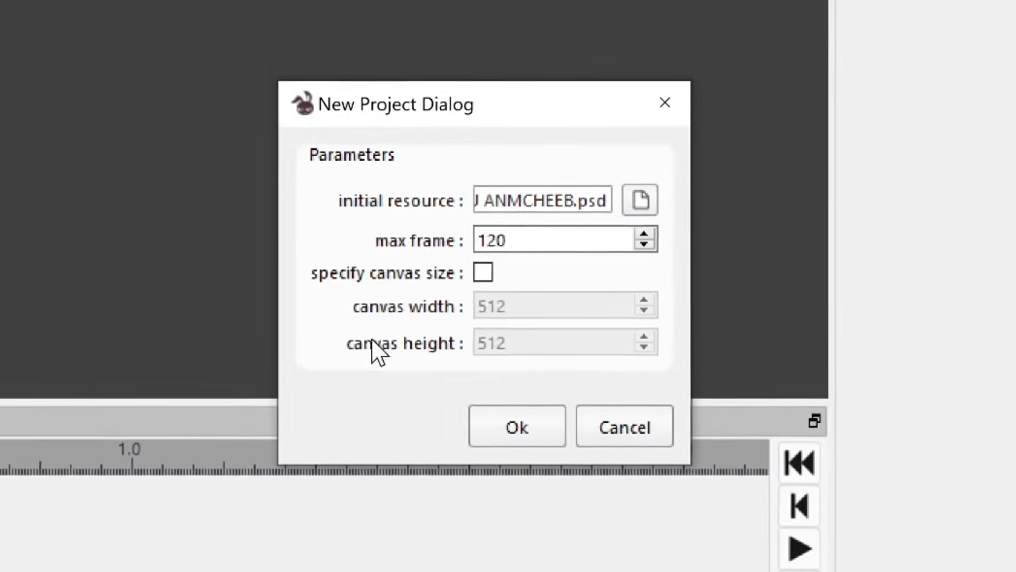
Step: Create the project with the current settings and expand the imported PSD's layer tree
left_click(522, 391)
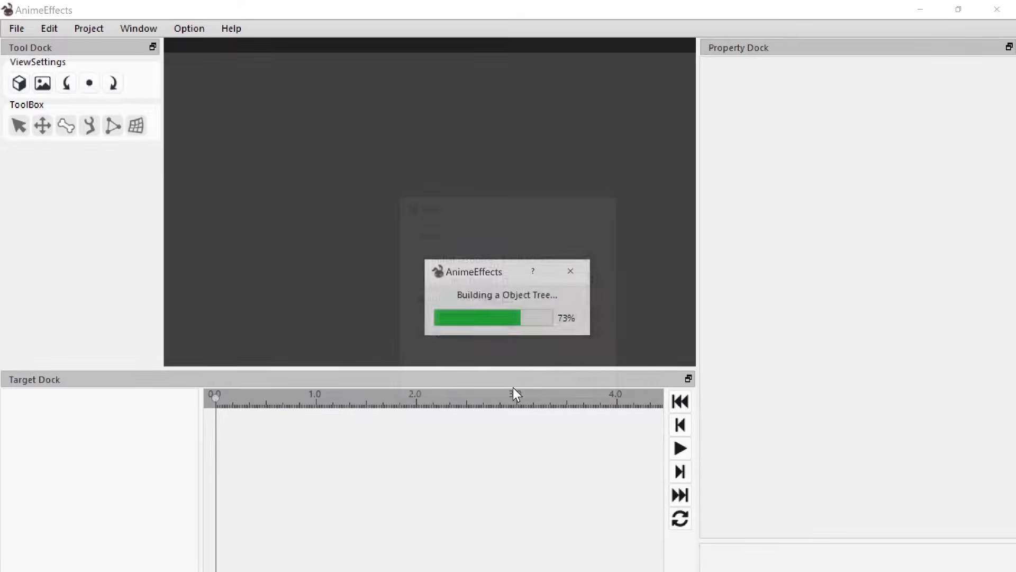
scroll(451, 233, "down", 1)
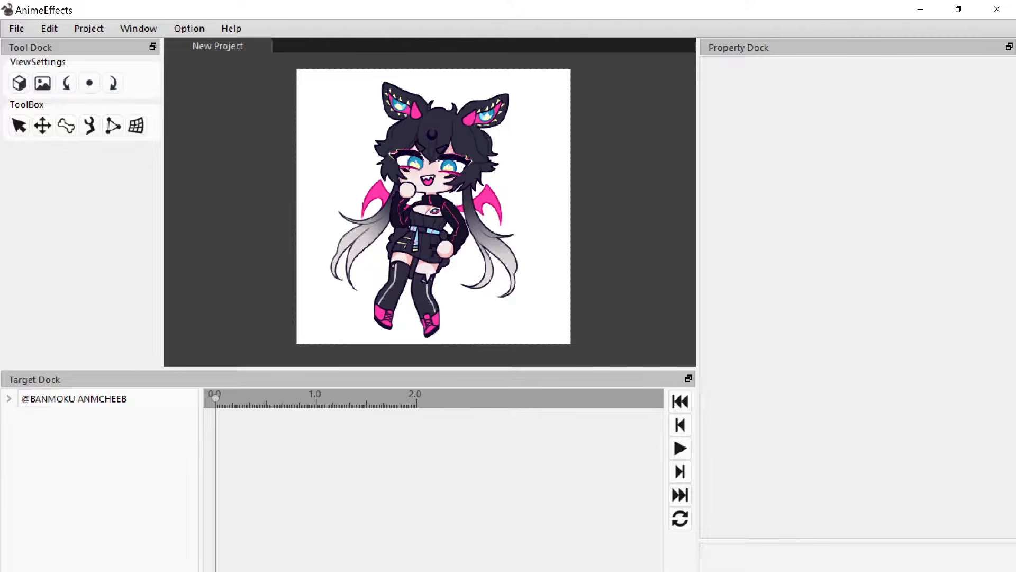
left_click(552, 17)
left_click(10, 399)
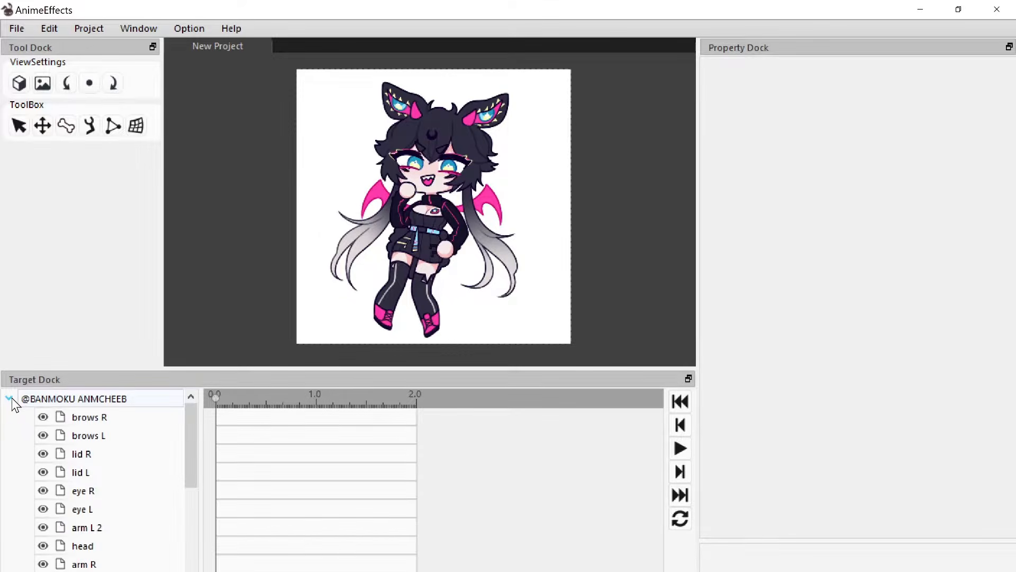
Step: Go through the imported layers, selecting the lid, eye, wing and hair layers in turn and ending on hair R
left_click_drag(196, 428, 191, 445)
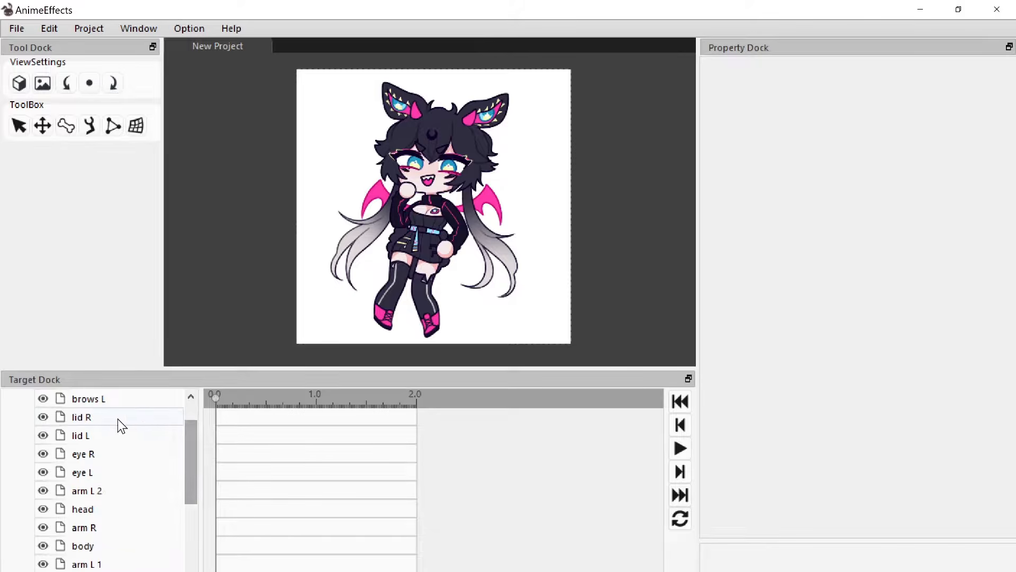
left_click(117, 418)
left_click(118, 477)
scroll(109, 503, "down", 3)
left_click(103, 524)
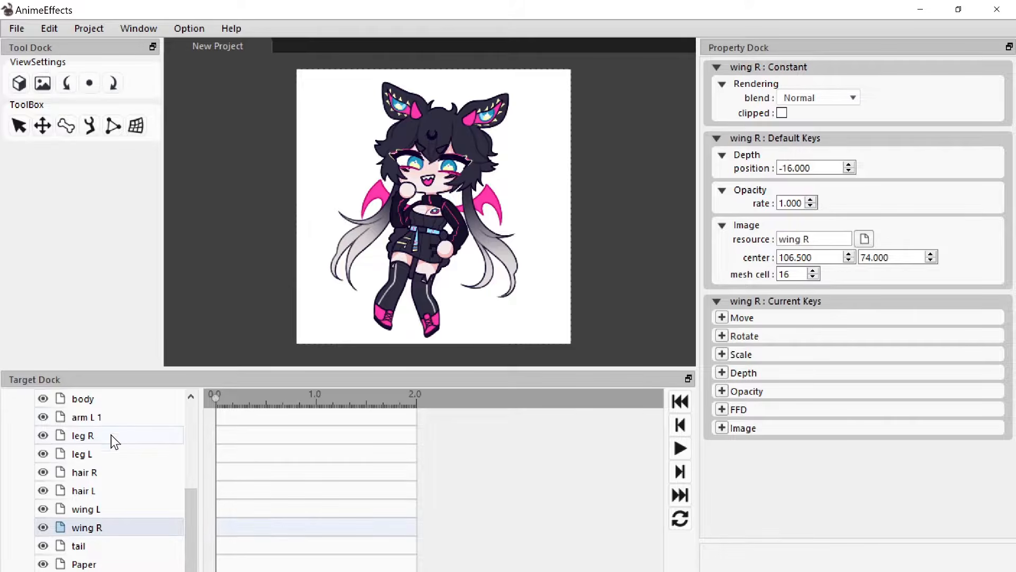
left_click(100, 510)
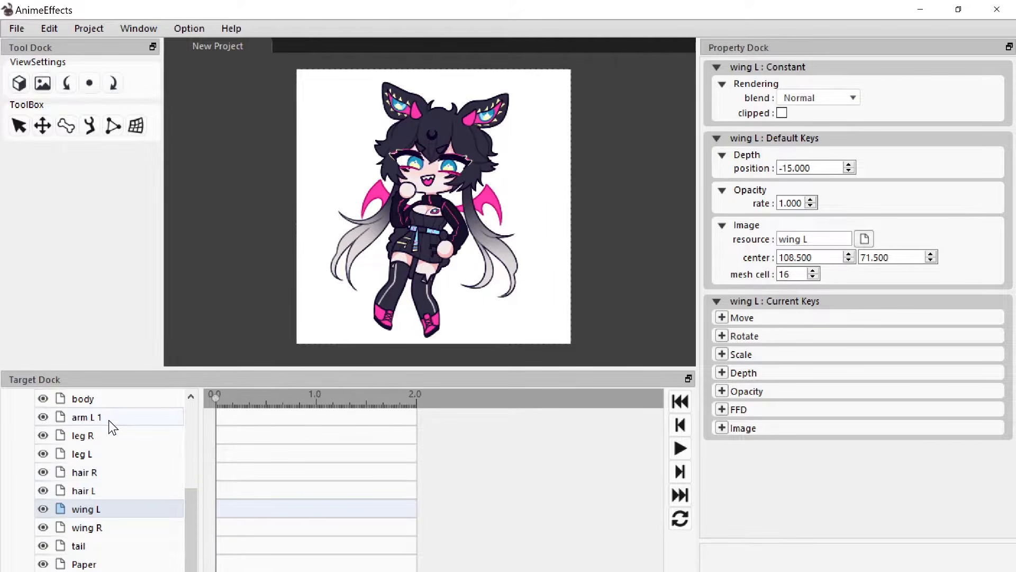
left_click(118, 489)
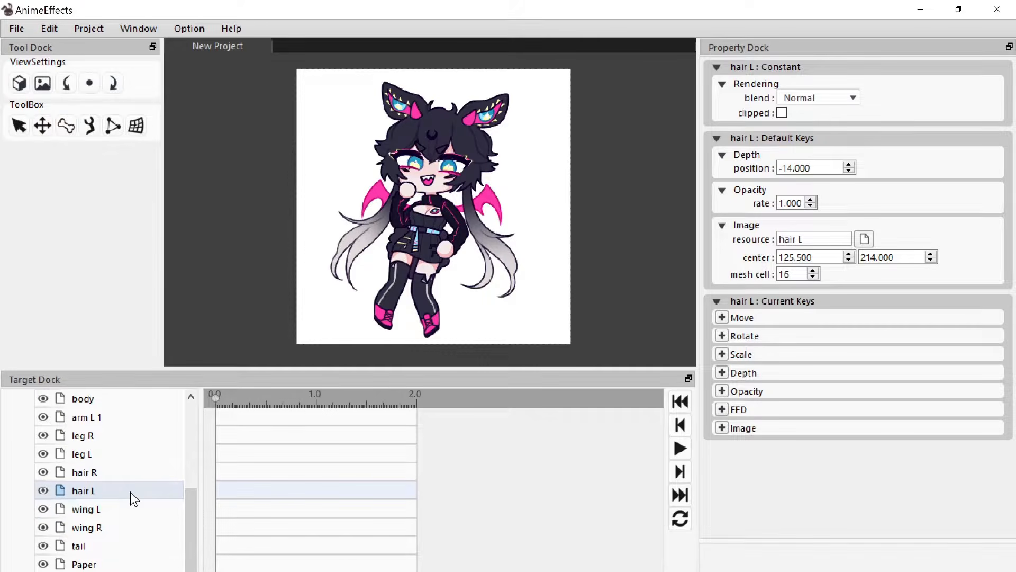
left_click(122, 474)
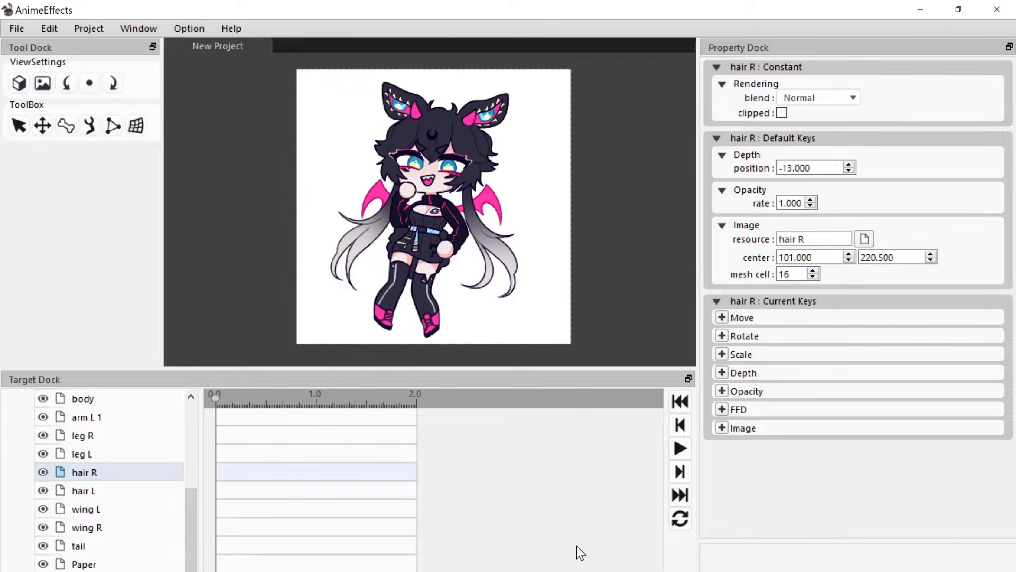
Step: Jump to the end of the timeline and return the playhead to 0.0
left_click_drag(236, 399, 201, 423)
left_click(678, 492)
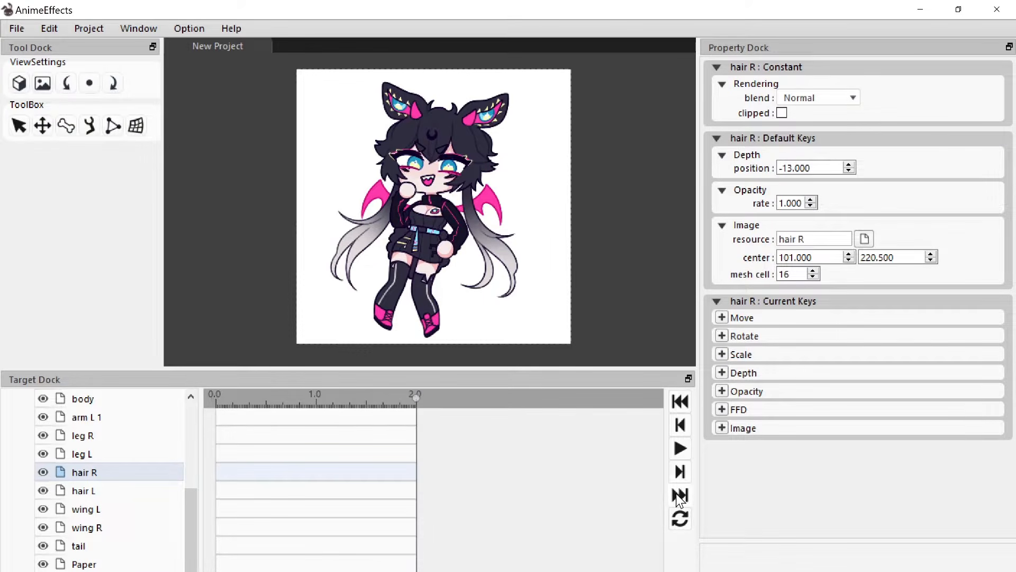
left_click_drag(416, 398, 122, 471)
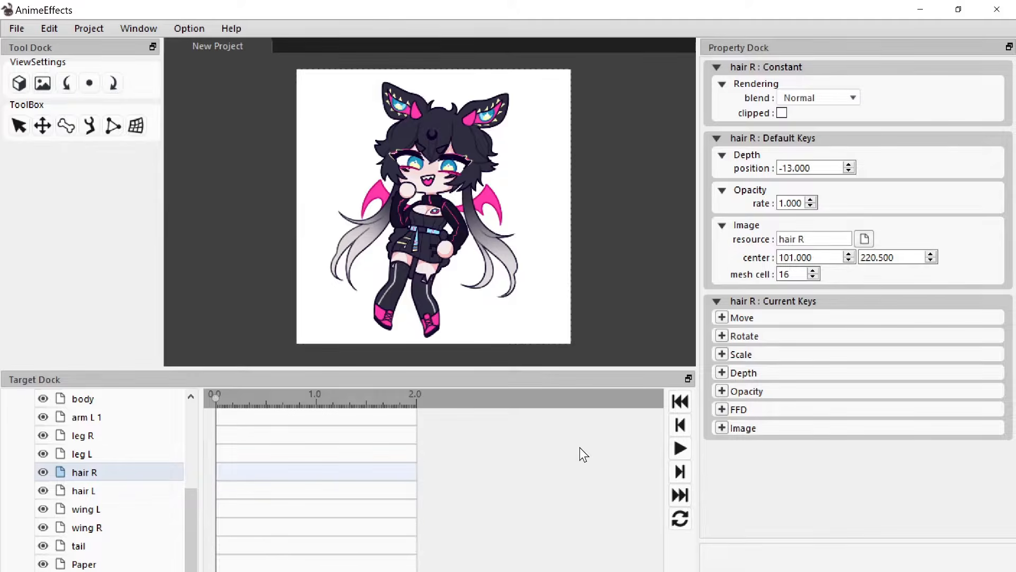
Step: Advance the playhead a few frames, then preview the timeline with looped playback turned on and pause it
left_click(676, 477)
left_click(675, 477)
left_click(676, 476)
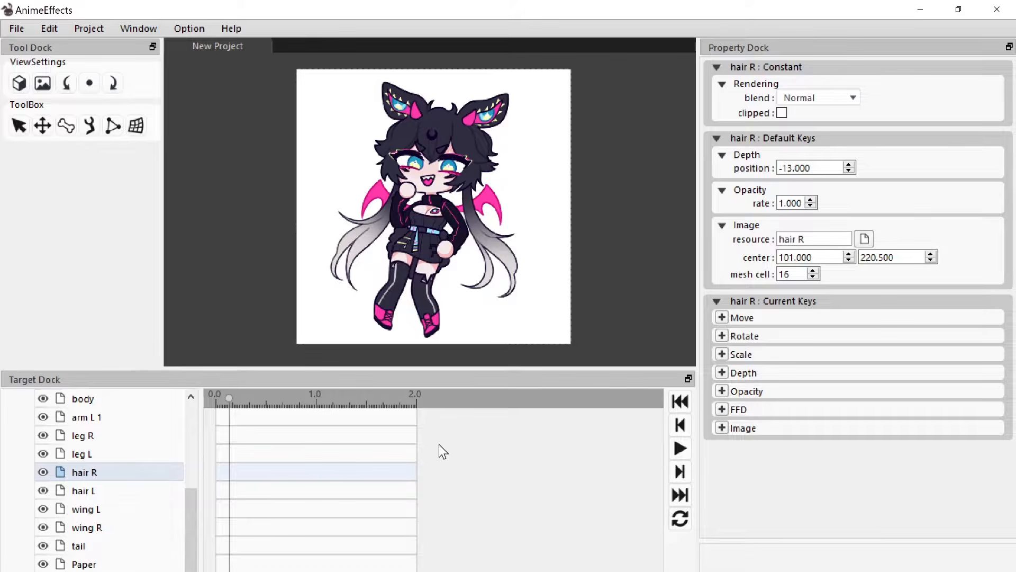
left_click(681, 449)
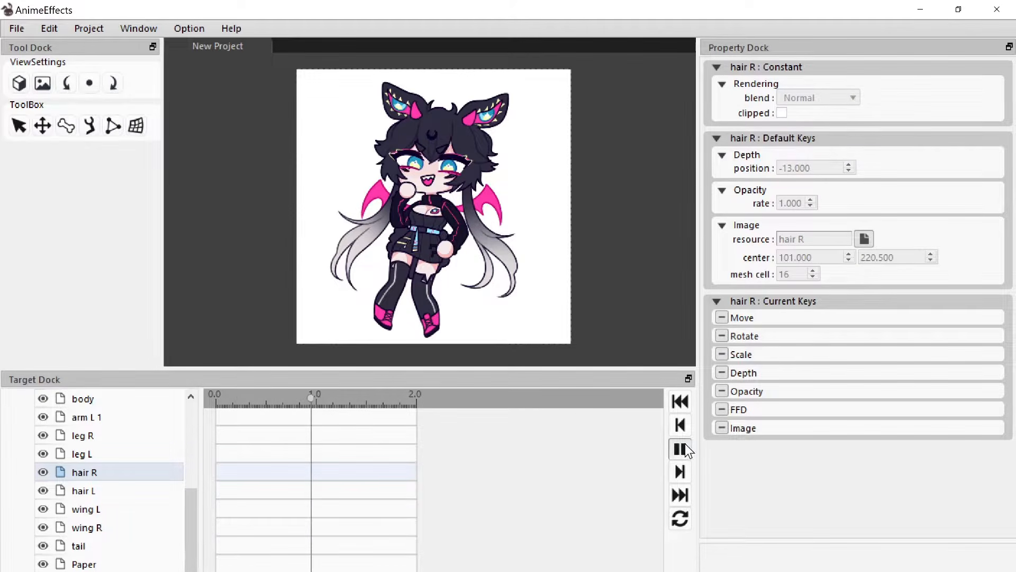
left_click(680, 524)
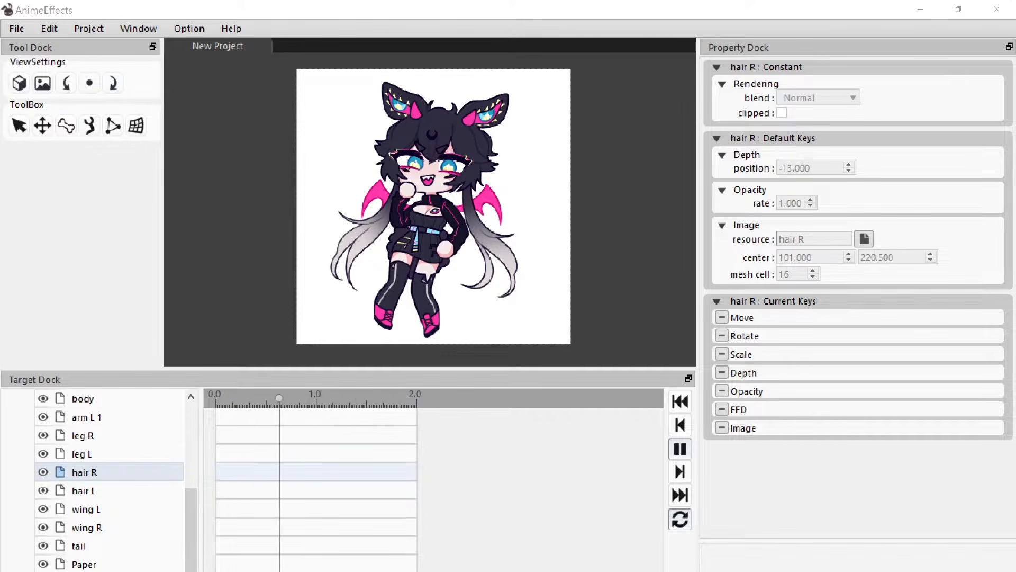
left_click(680, 450)
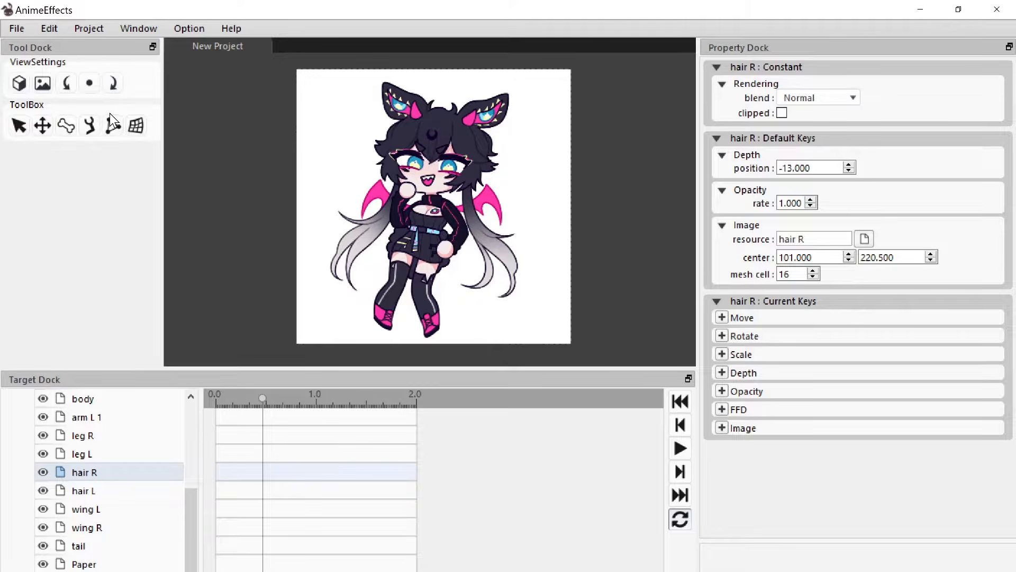
Step: Try rotating the canvas view in both directions and reset its rotation
left_click(118, 85)
left_click(72, 90)
left_click(71, 90)
left_click(97, 88)
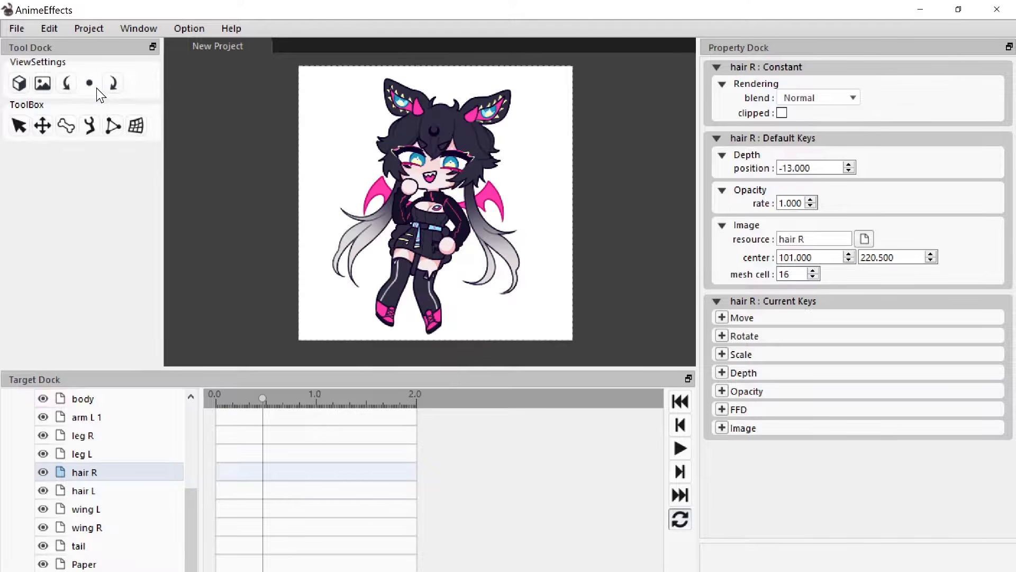
scroll(456, 177, "up", 2)
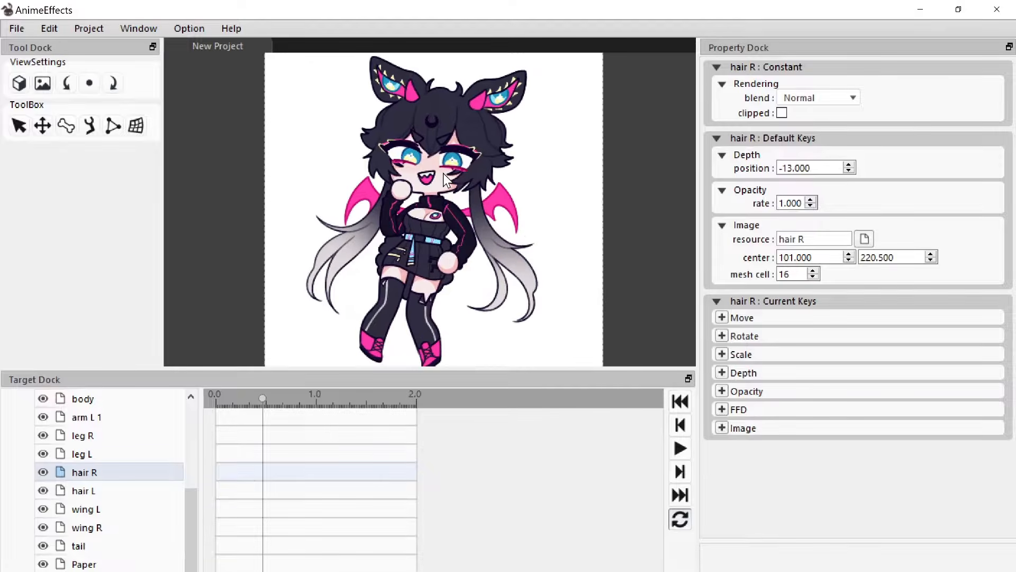
scroll(450, 175, "down", 4)
scroll(443, 173, "up", 2)
scroll(441, 174, "up", 3)
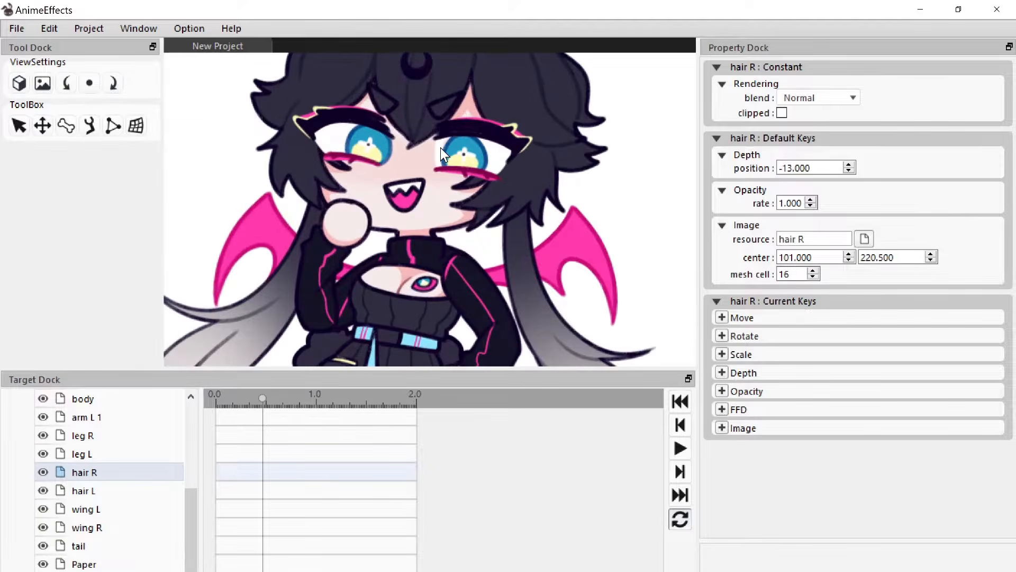
scroll(439, 133, "down", 4)
scroll(447, 127, "up", 2)
scroll(455, 148, "down", 1)
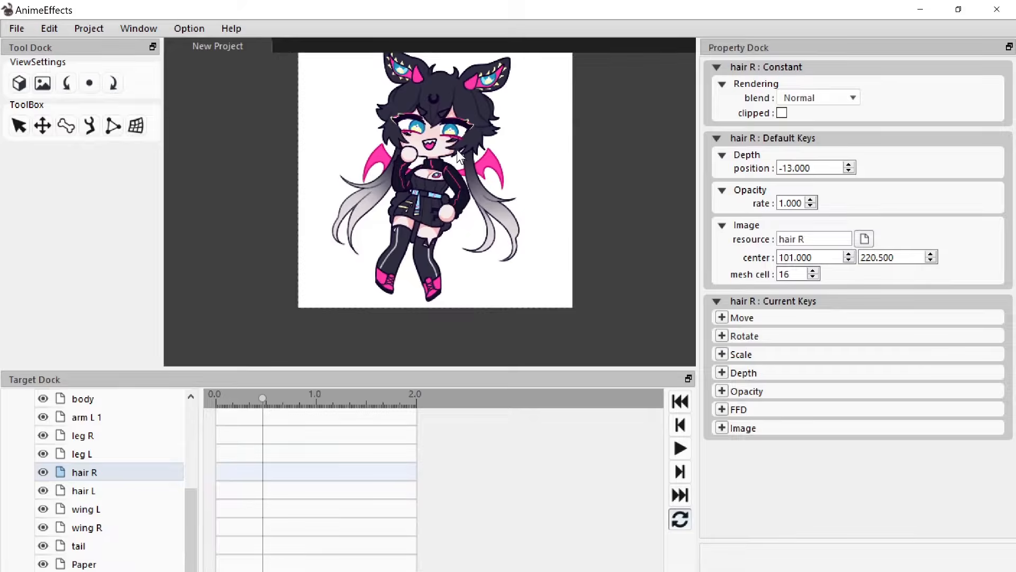
scroll(444, 146, "up", 1)
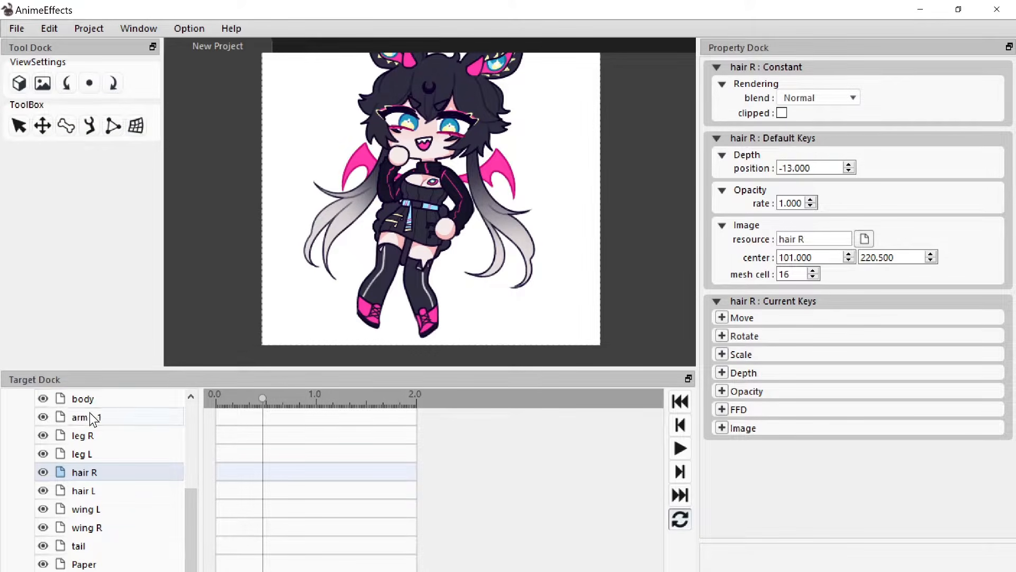
Step: Select the leg R layer, show its mesh over the leg to examine it, and hide the mesh again
left_click(96, 441)
scroll(481, 228, "up", 3)
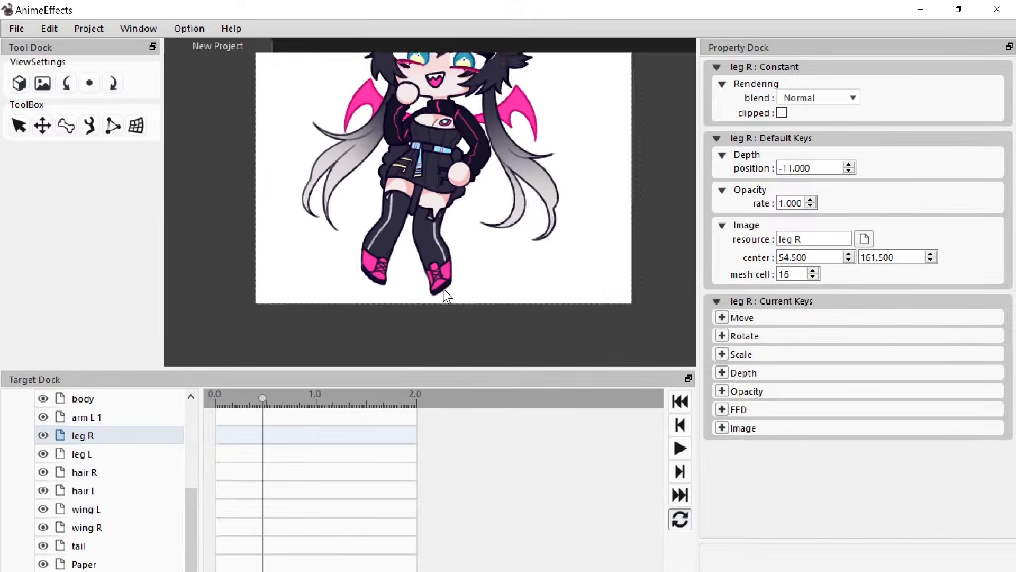
left_click(20, 84)
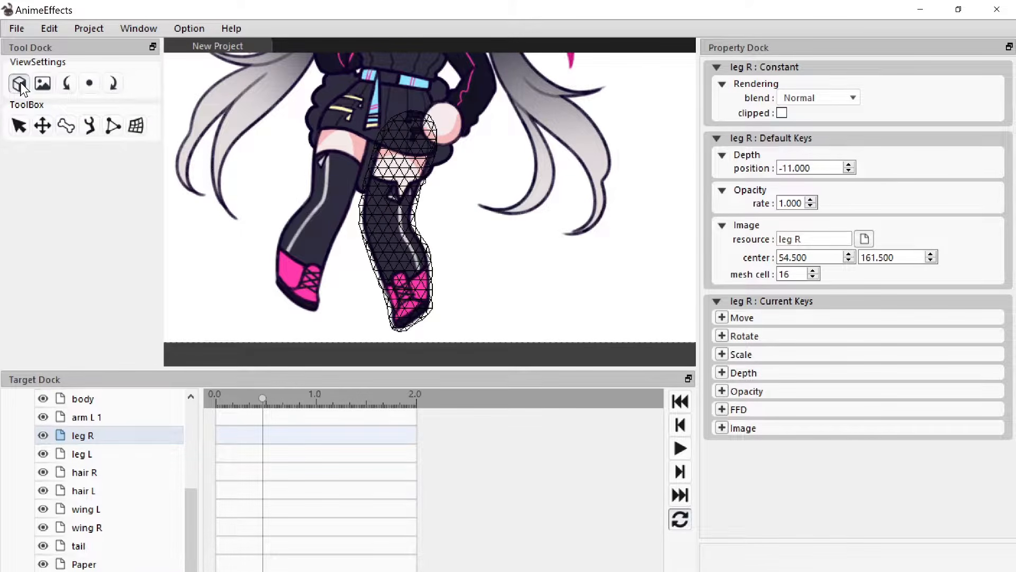
scroll(433, 275, "down", 1)
scroll(384, 260, "up", 2)
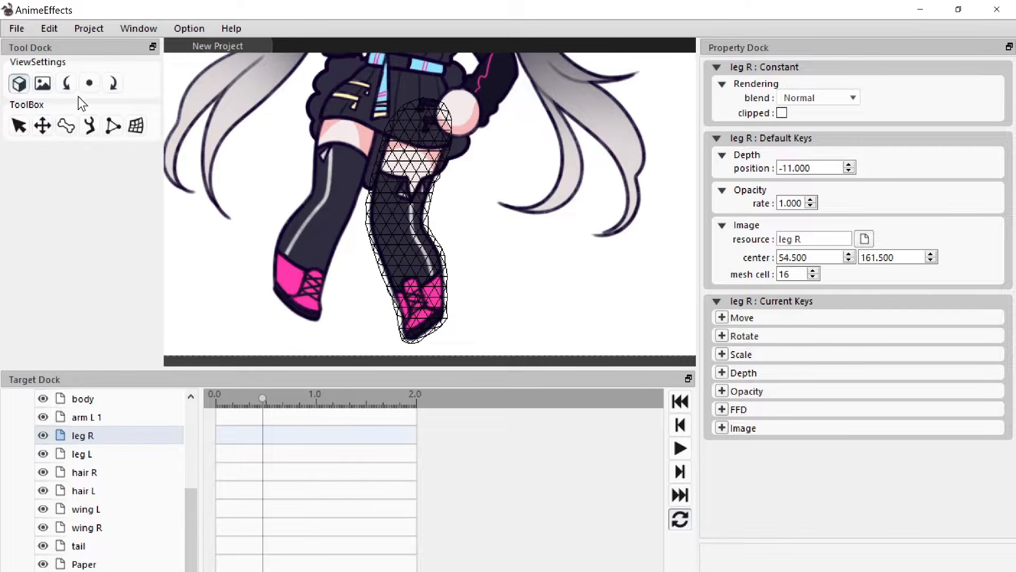
left_click(17, 86)
scroll(440, 112, "down", 2)
scroll(431, 151, "up", 3)
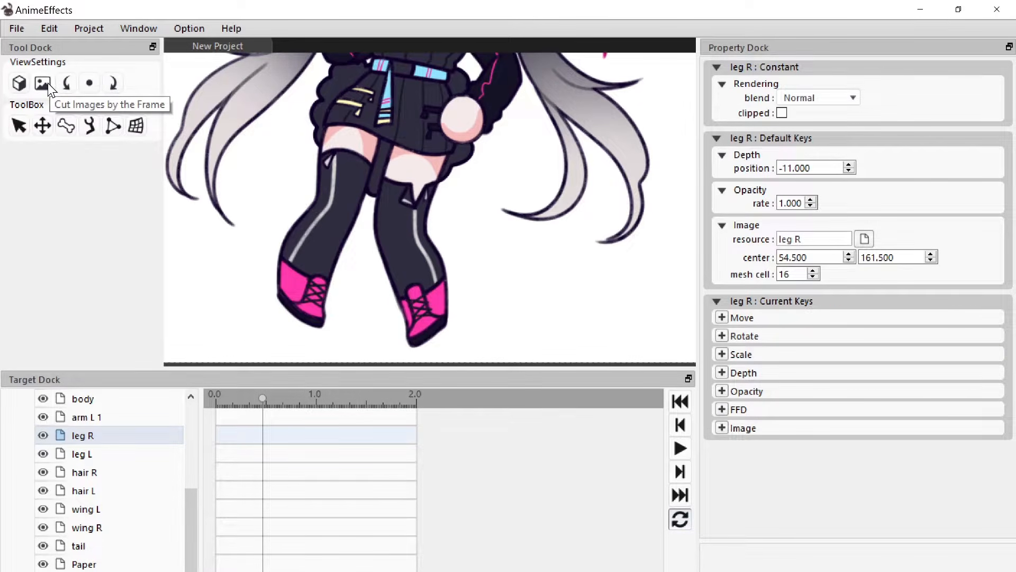
Step: Try moving the Paper layer partly outside the canvas frame with SRT Transform, to about 260, 620
scroll(411, 285, "down", 4)
scroll(501, 171, "up", 1)
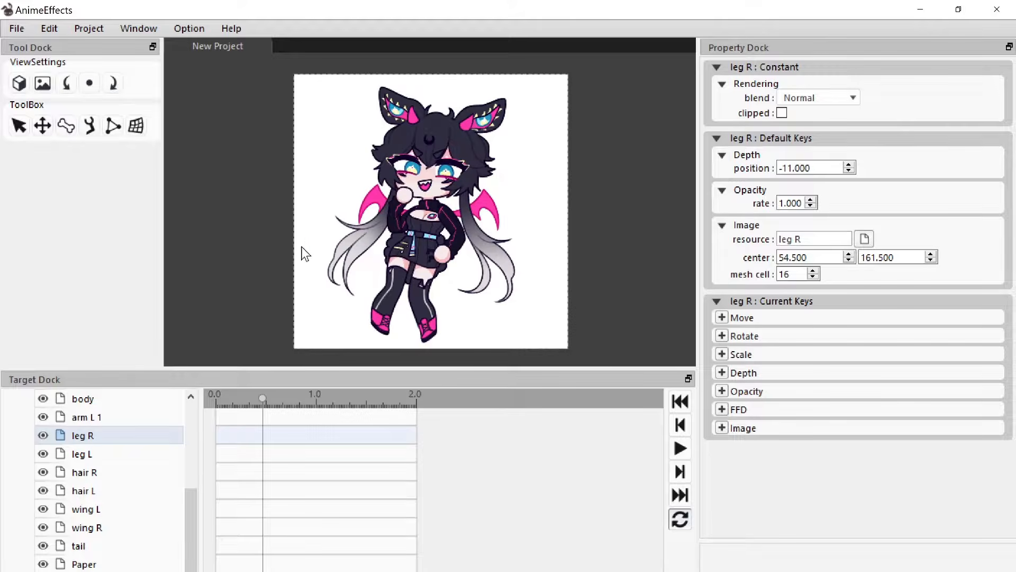
scroll(540, 199, "down", 2)
scroll(540, 199, "up", 2)
left_click(36, 128)
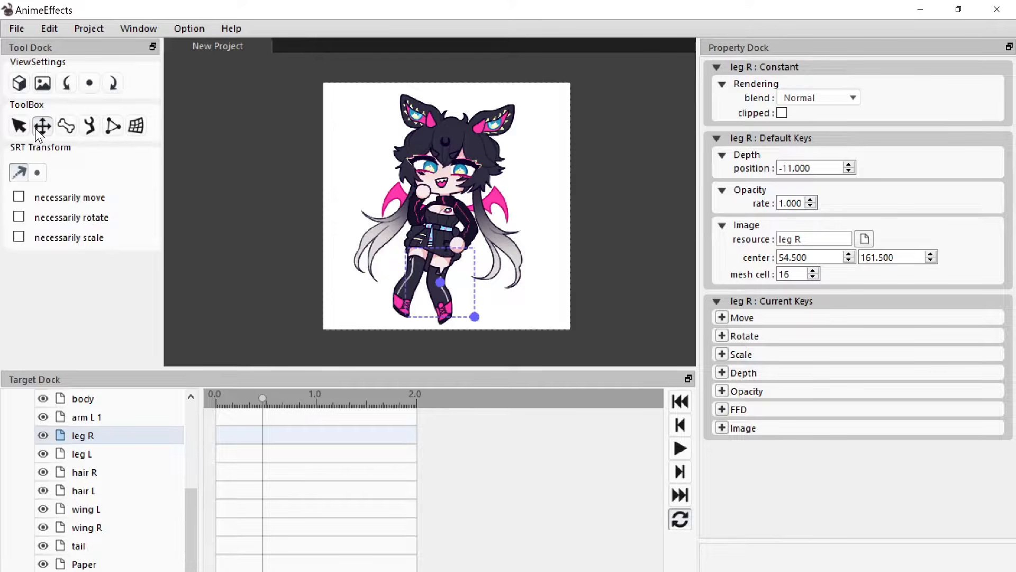
left_click(36, 173)
left_click(19, 173)
left_click(122, 563)
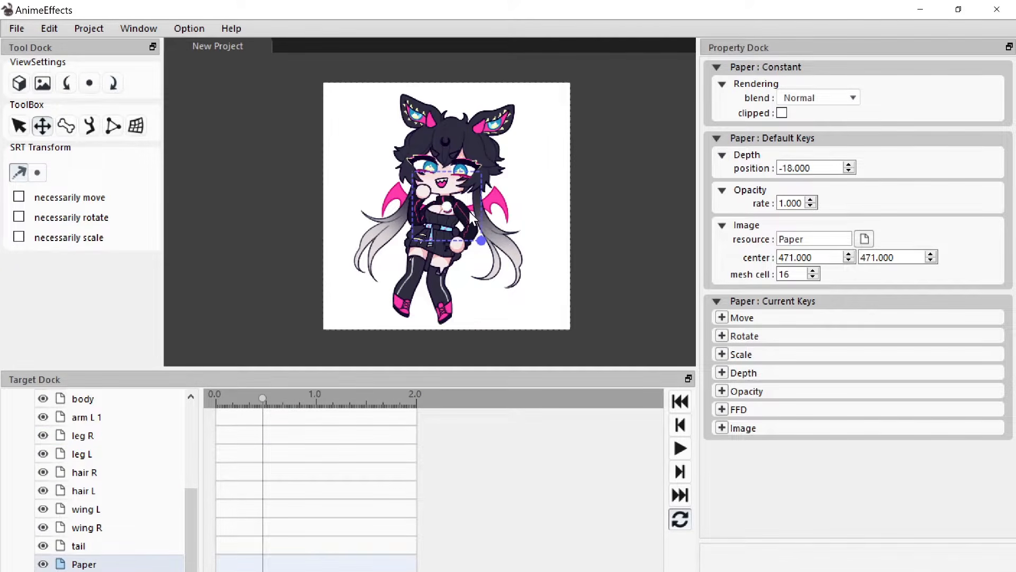
left_click_drag(467, 208, 414, 250)
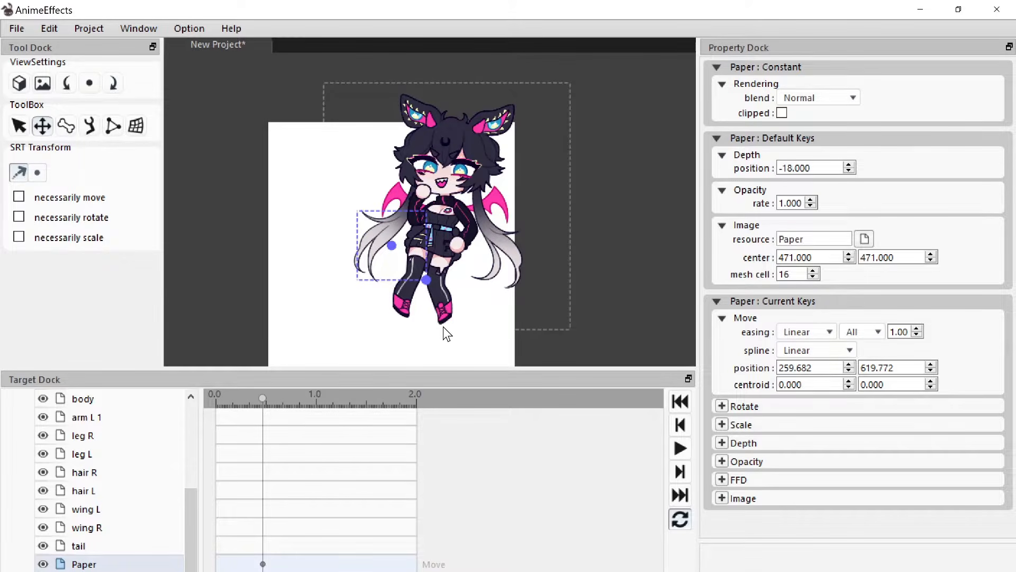
Step: Turn on cutting images by the frame and check how the Paper layer is cropped at the canvas edge
left_click(43, 83)
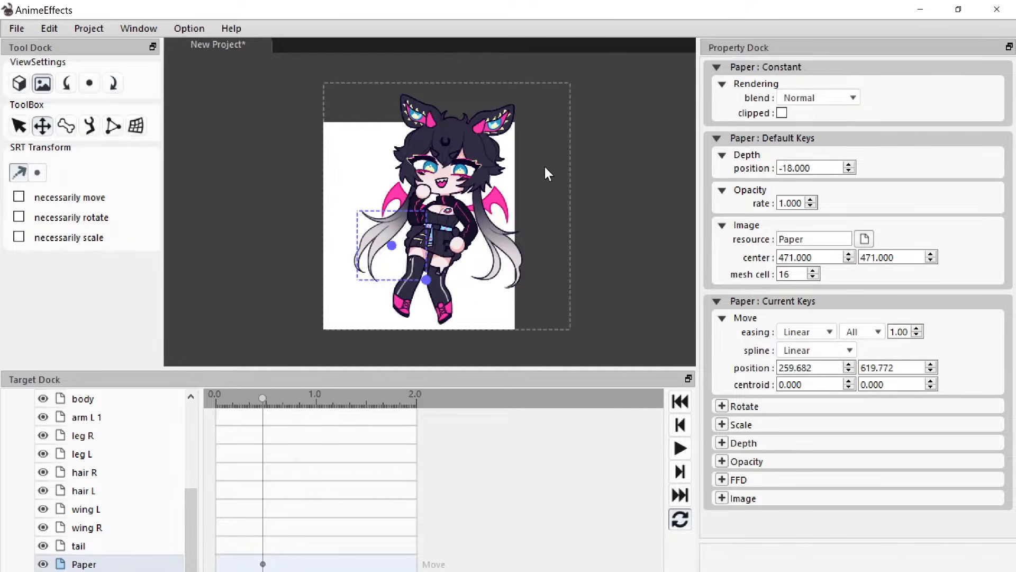
scroll(499, 154, "down", 1)
left_click_drag(535, 189, 520, 179)
scroll(520, 179, "up", 1)
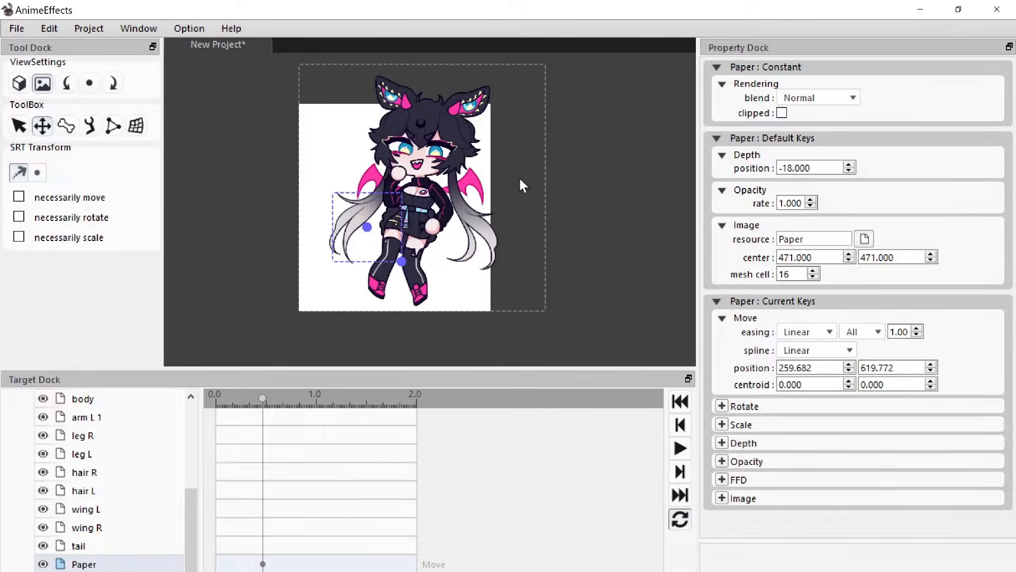
Step: Undo the Paper layer's move
key("ctrl+z")
left_click_drag(592, 182, 608, 190)
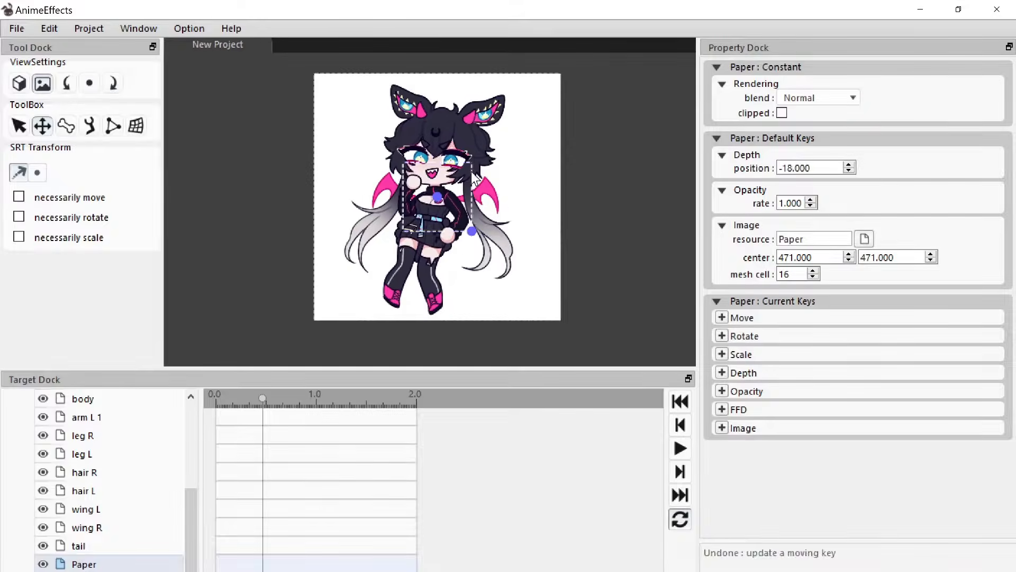
scroll(553, 168, "up", 1)
Step: Switch to the cursor tool and pan and zoom around the character on the canvas
mouse_move(1015, 115)
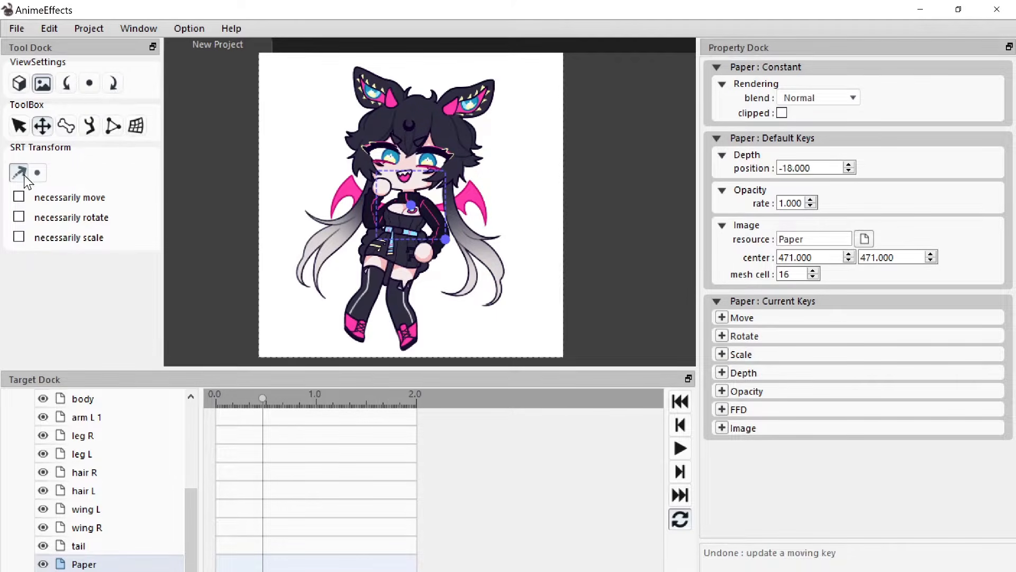
left_click(18, 127)
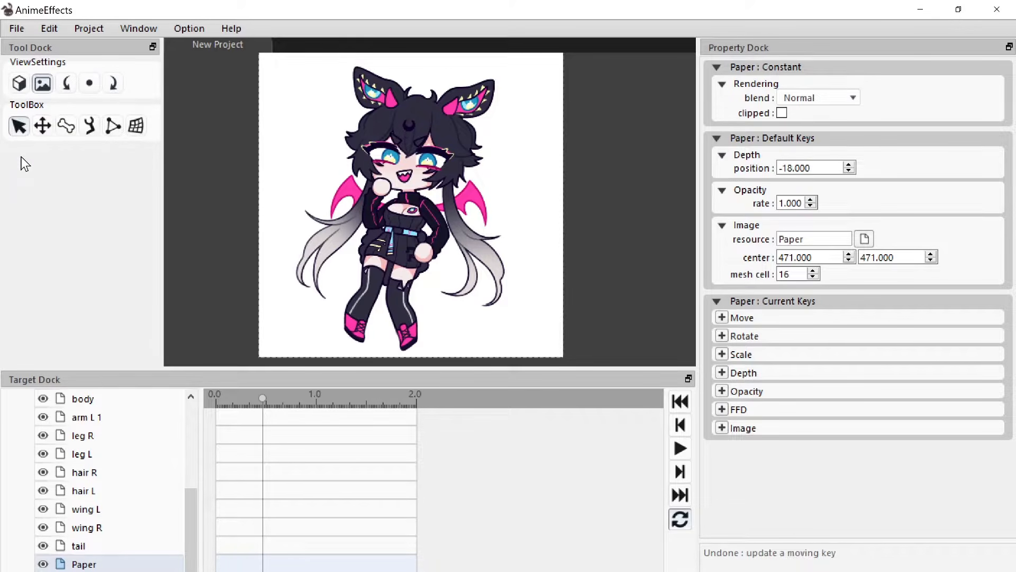
left_click_drag(460, 247, 506, 209)
scroll(506, 209, "down", 4)
scroll(485, 183, "up", 6)
left_click_drag(542, 141, 511, 127)
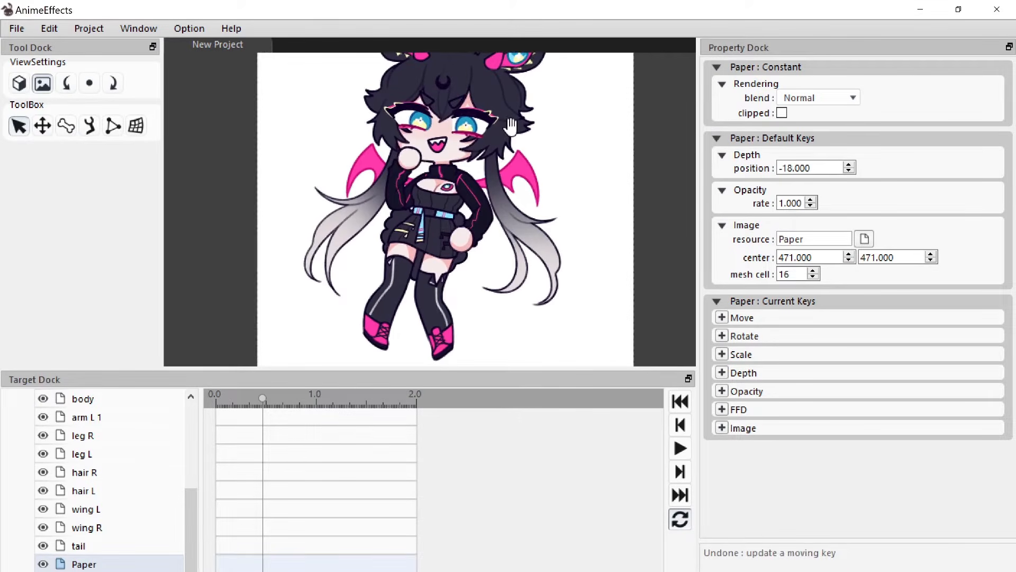
scroll(493, 184, "down", 1)
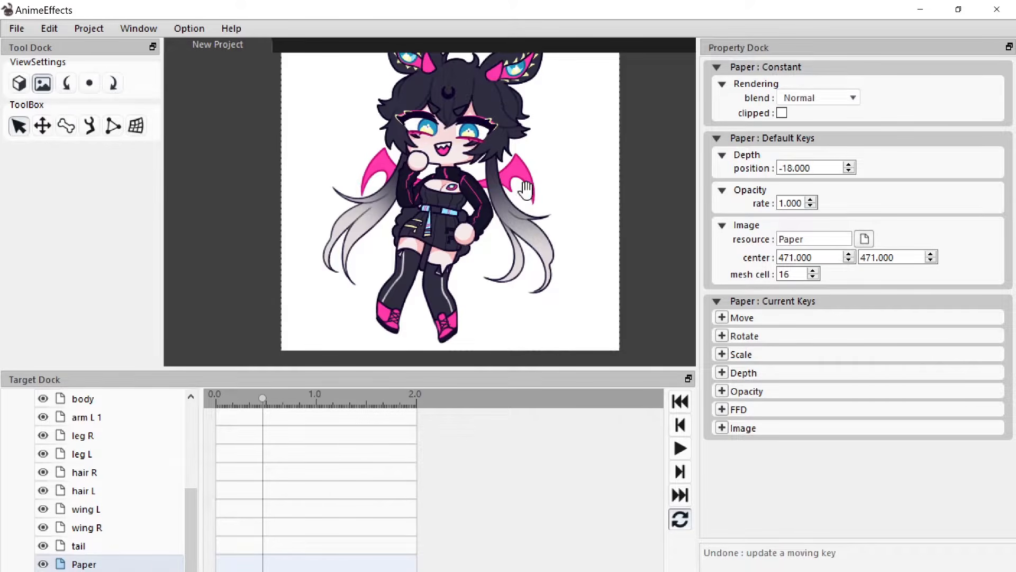
Step: Activate SRT Transform and select the leg R layer, with the character's legs in close view
left_click(43, 126)
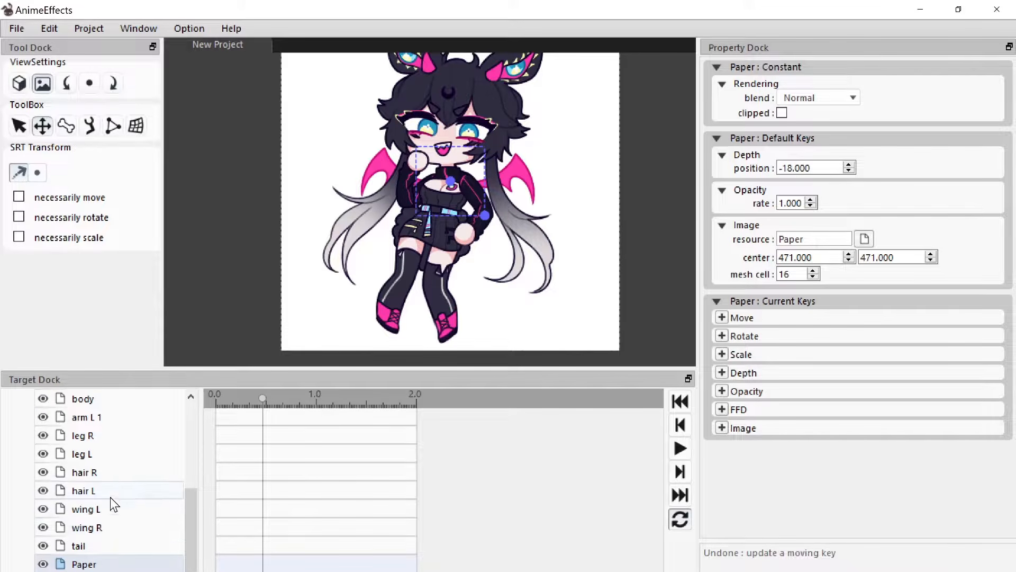
scroll(112, 495, "up", 2)
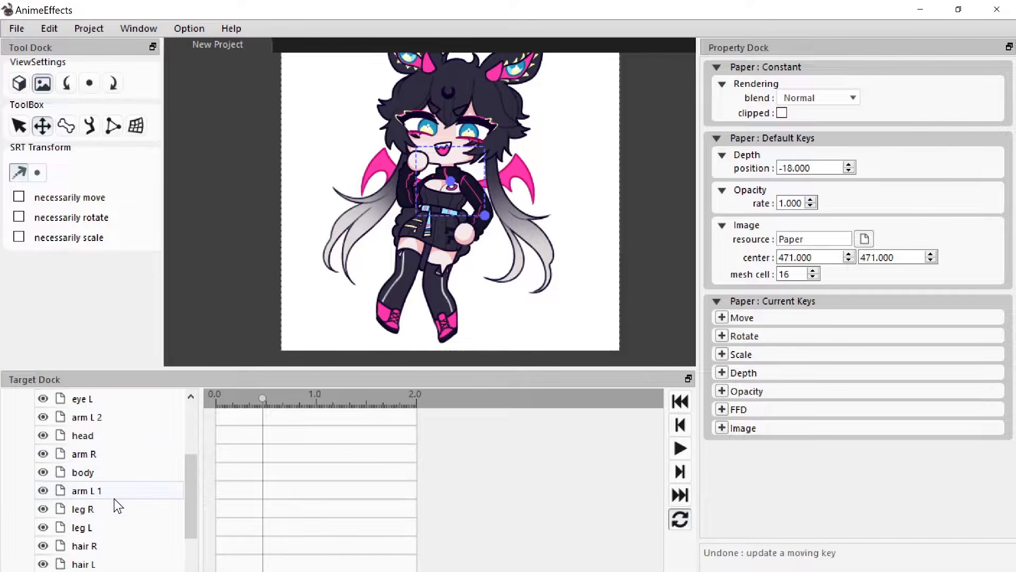
scroll(114, 500, "down", 3)
left_click(101, 437)
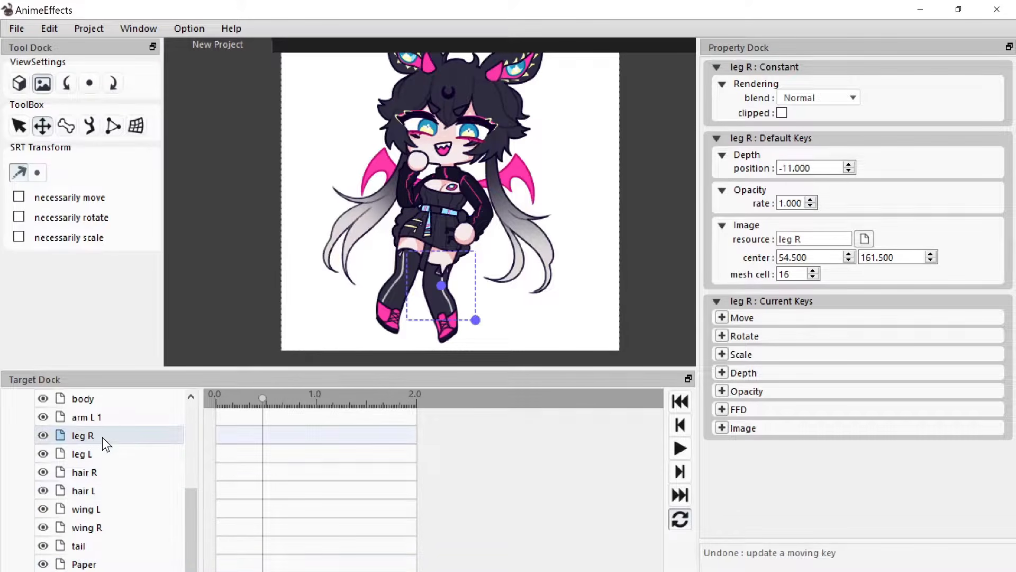
scroll(510, 137, "up", 3)
scroll(437, 245, "up", 2)
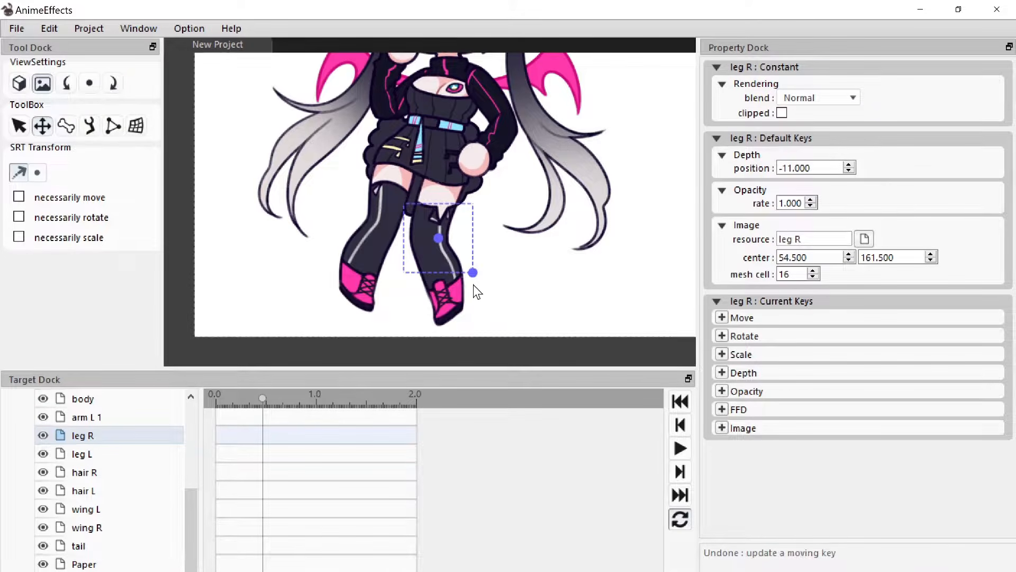
Step: Try moving leg R's centroid up to the hip and rotating the leg around it to about -11.5 degrees
left_click(42, 175)
left_click_drag(440, 240, 451, 167)
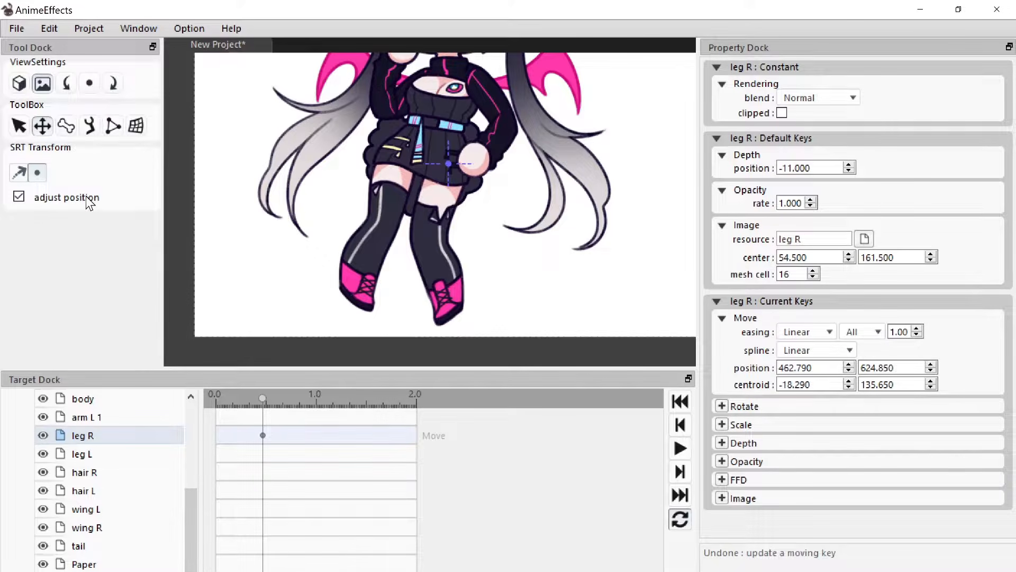
left_click(19, 172)
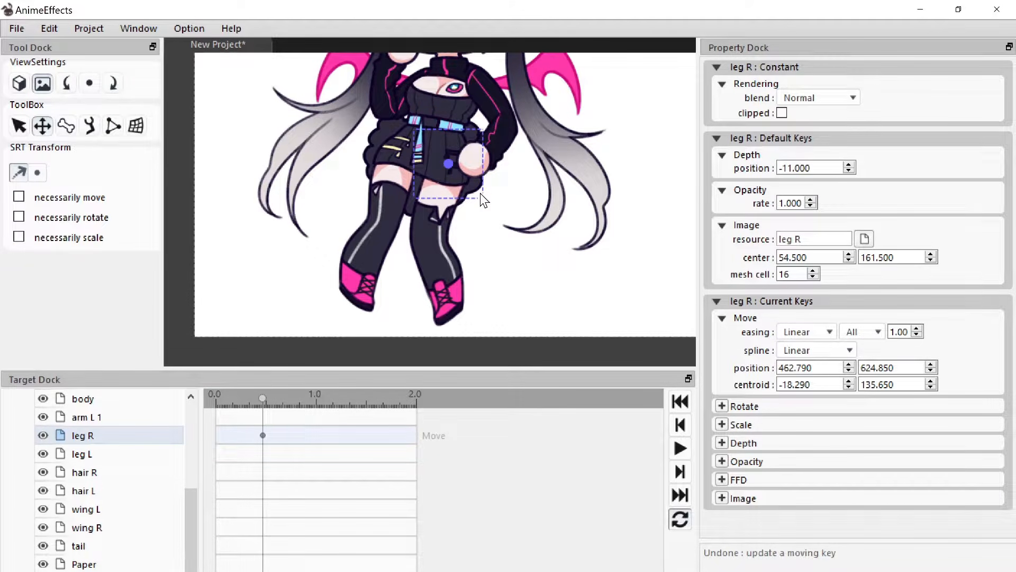
left_click_drag(480, 193, 501, 199)
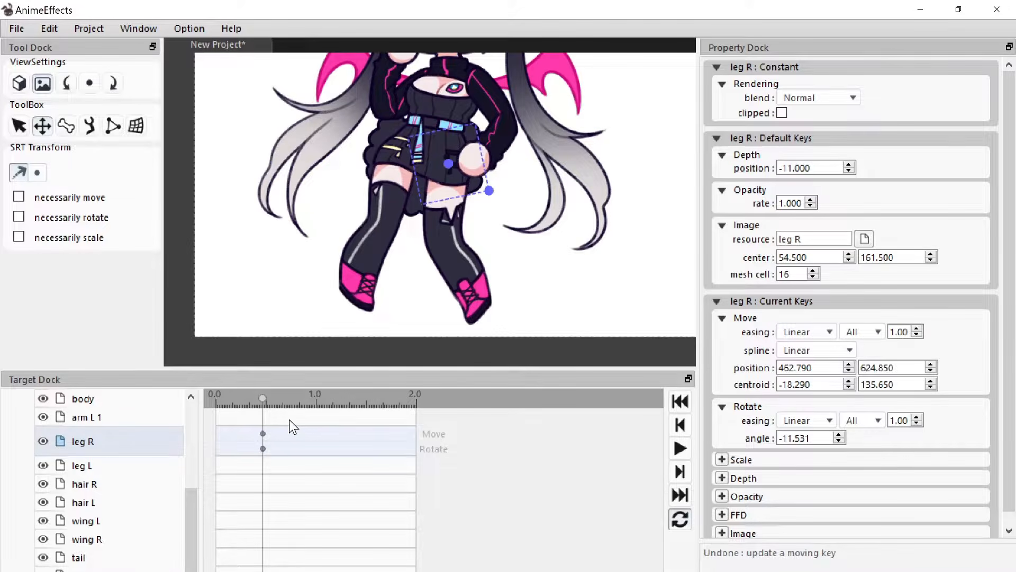
Step: Return the playhead to 0.0 and delete leg R's Move and Rotate keys from the timeline
left_click_drag(263, 409, 204, 405)
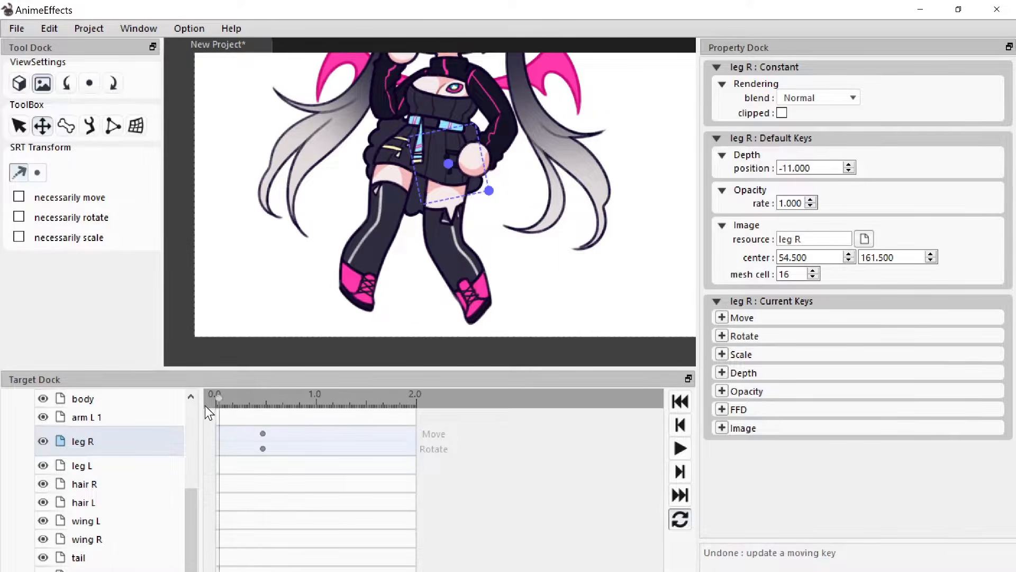
left_click_drag(291, 422, 241, 492)
right_click(264, 451)
left_click(296, 488)
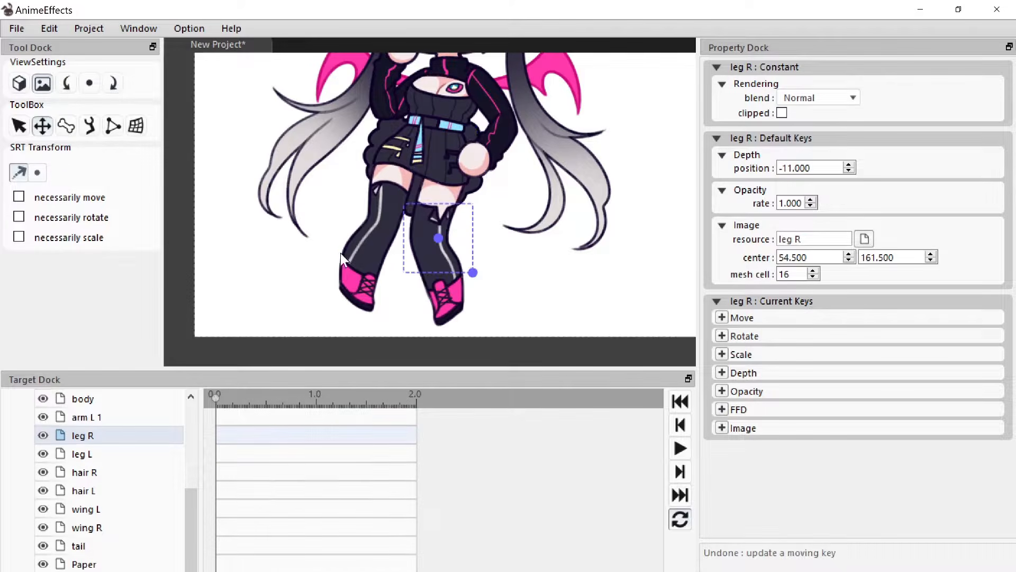
Step: Move leg R's centroid up to the hip at 0.0, to about -19.8, 134.1, with position adjustment on
left_click(38, 172)
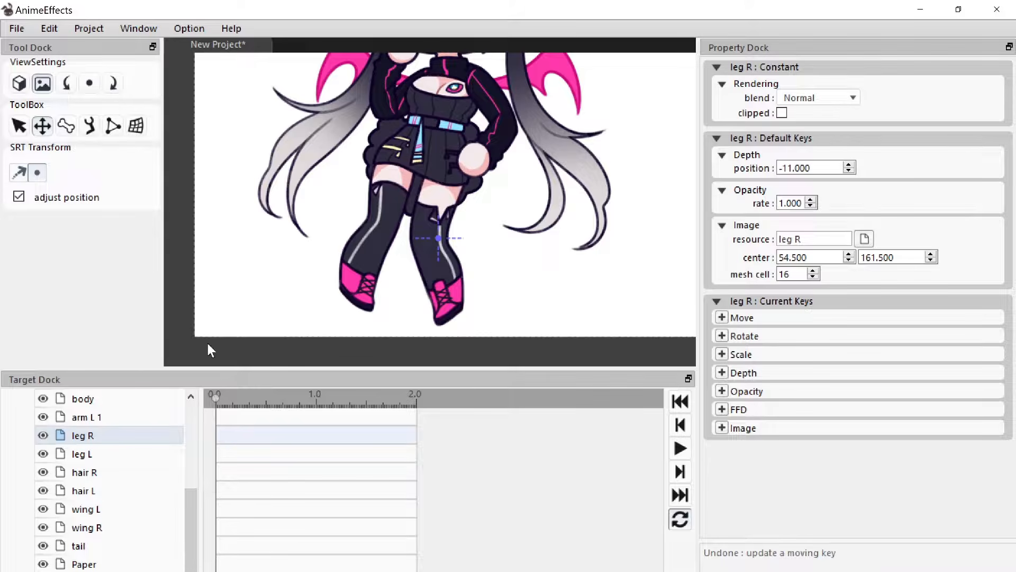
left_click_drag(437, 221, 436, 173)
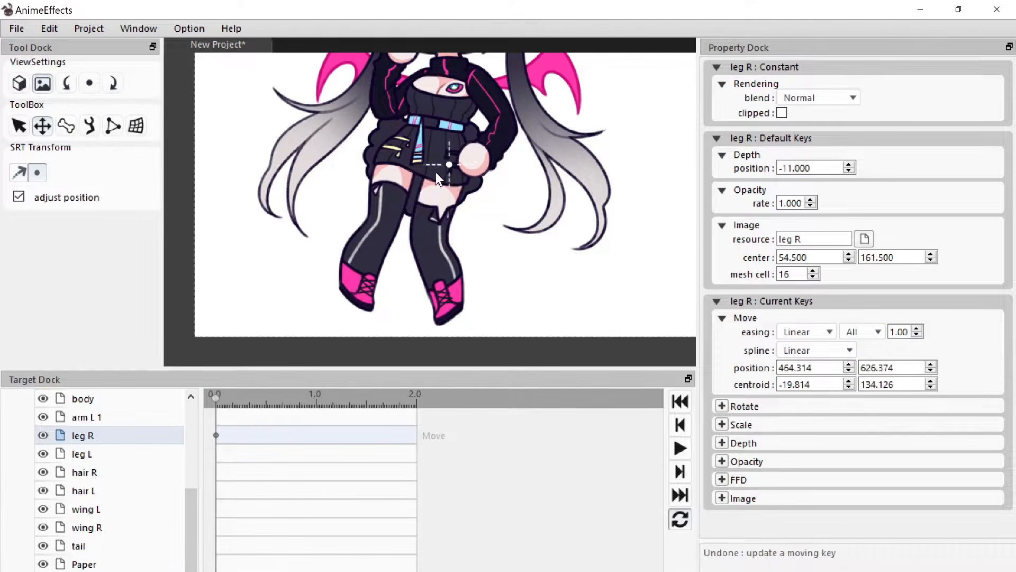
Step: Switch SRT Transform from centroid editing to transforming and rotate leg R around the hip to about -9.5 degrees at 0.0
left_click(19, 173)
scroll(519, 233, "up", 3)
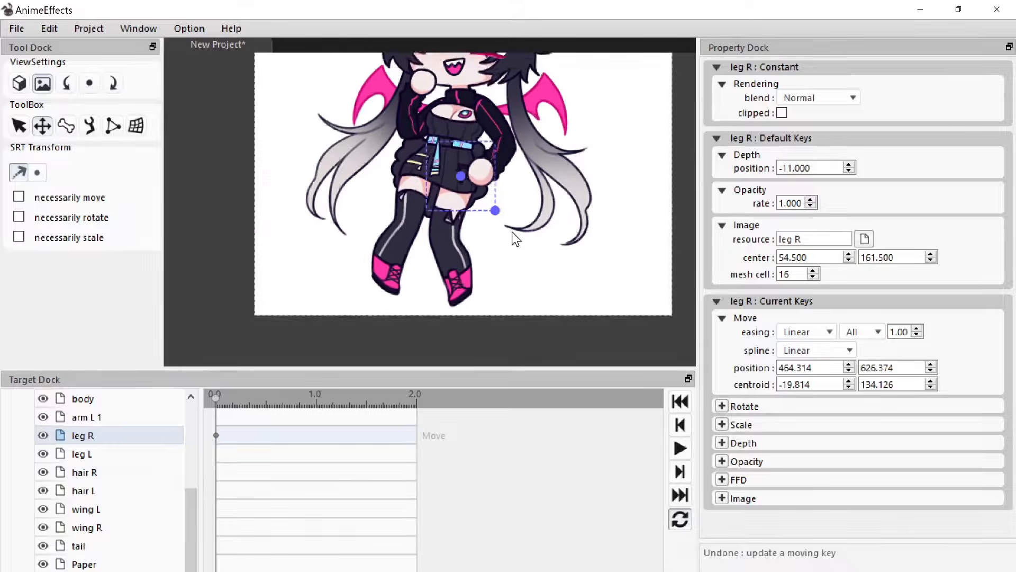
scroll(483, 237, "up", 2)
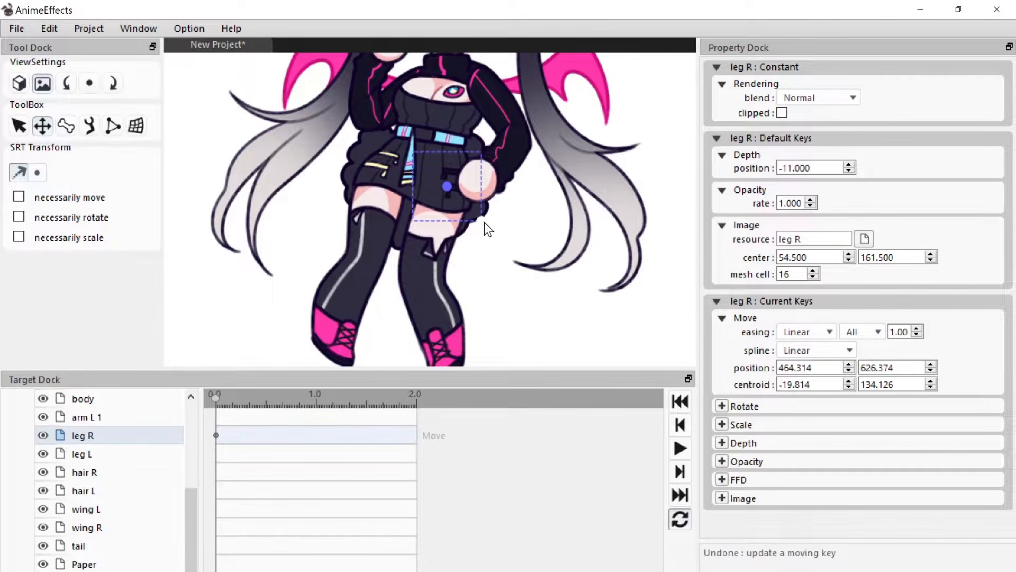
mouse_move(485, 222)
left_mouse_down()
mouse_move(518, 217)
mouse_move(497, 236)
mouse_move(503, 227)
left_mouse_up()
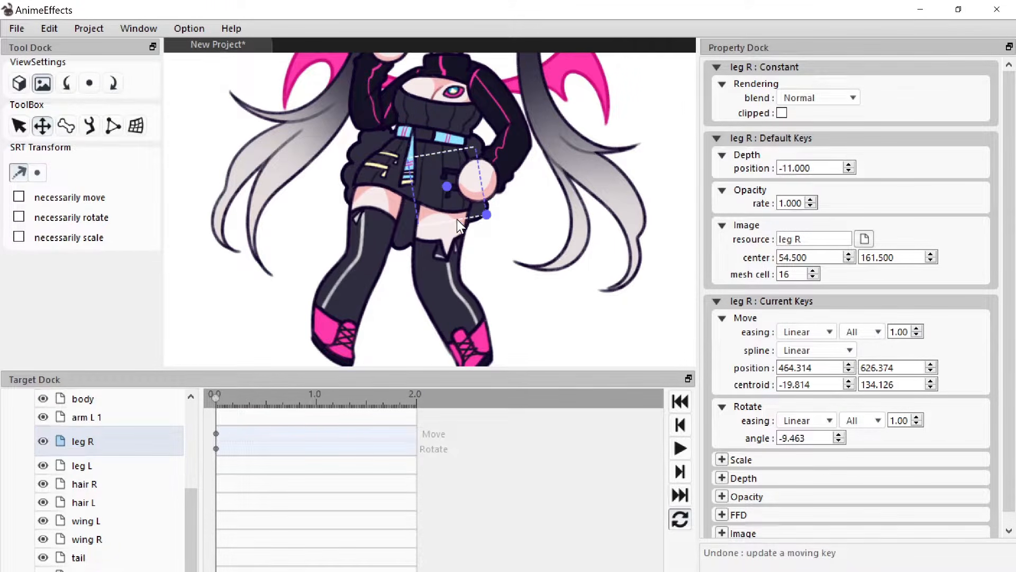
Step: Try scaling leg R vertically to a rate of about 0.867 and undo the scaling
mouse_move(456, 219)
left_mouse_down()
mouse_move(468, 241)
mouse_move(480, 186)
mouse_move(525, 182)
mouse_move(475, 194)
mouse_move(483, 191)
mouse_move(465, 217)
left_mouse_up()
key("ctrl+z")
key("ctrl+z")
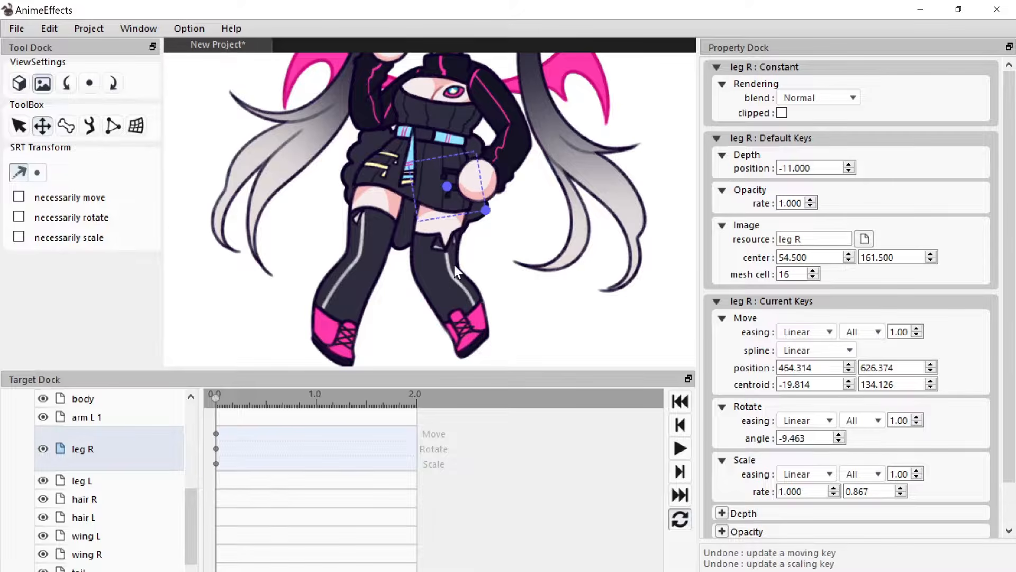
scroll(497, 141, "down", 1)
scroll(511, 140, "down", 1)
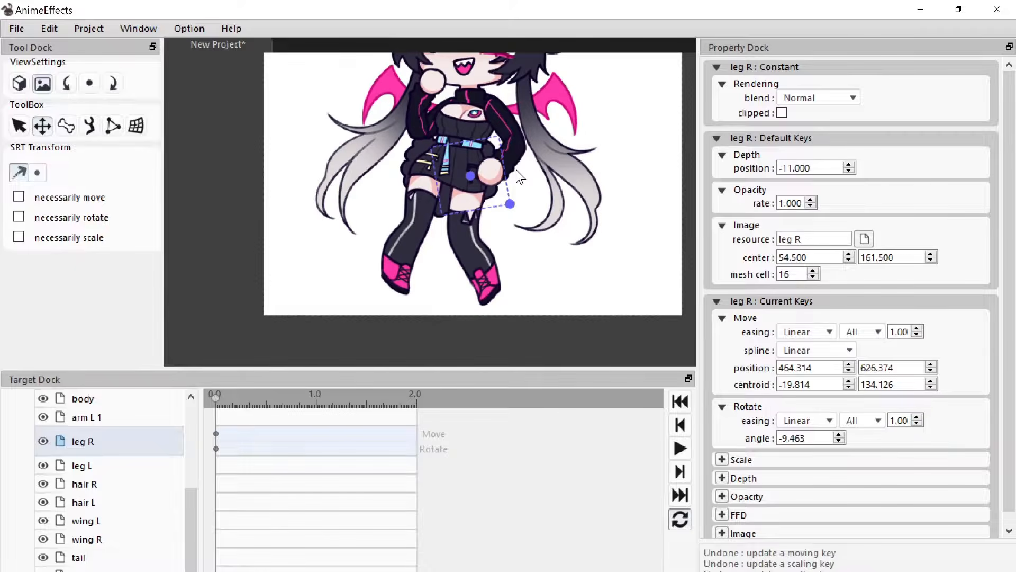
Step: Try scaling leg R proportionally to about 0.915 on both axes and undo it
scroll(510, 147, "up", 1)
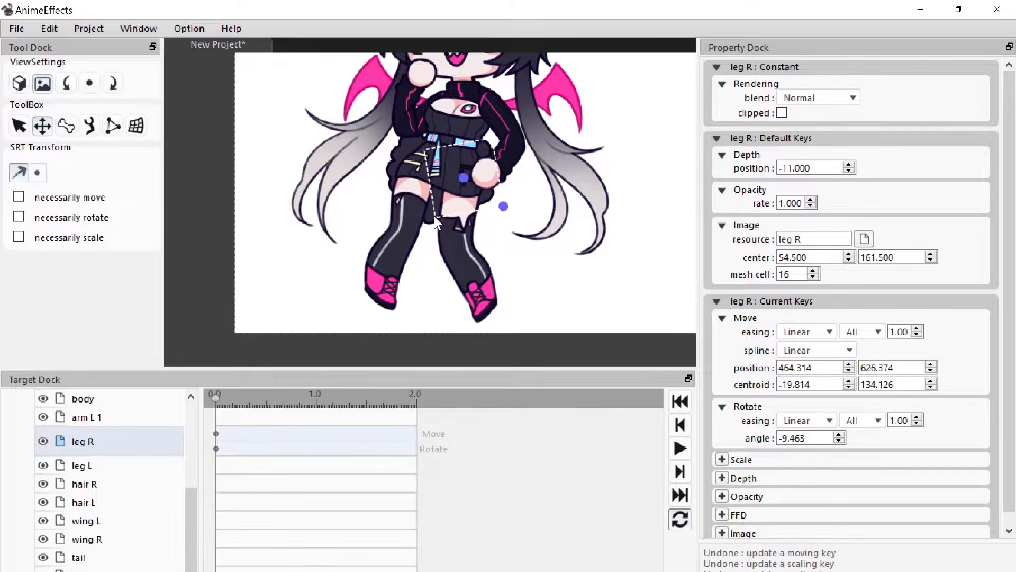
mouse_move(434, 216)
left_mouse_down()
mouse_move(399, 286)
mouse_move(459, 189)
mouse_move(436, 256)
mouse_move(462, 207)
mouse_move(445, 257)
mouse_move(451, 221)
left_mouse_up()
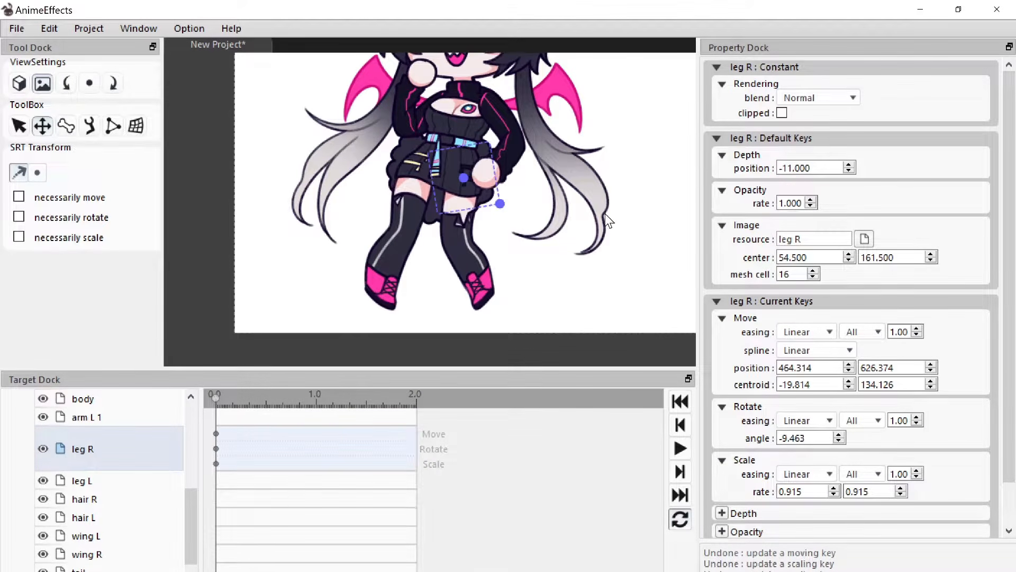
key("ctrl+z")
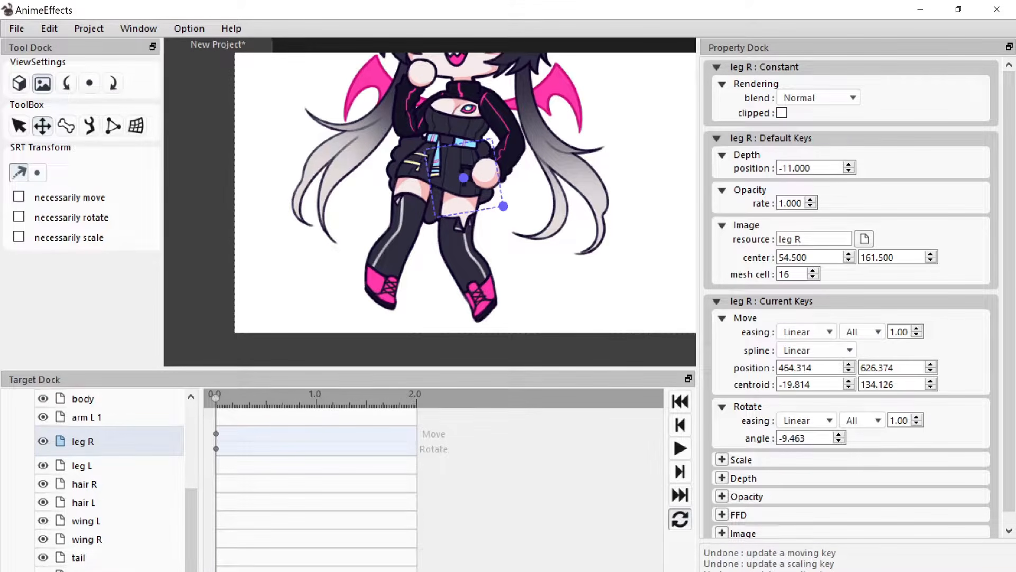
mouse_move(1015, 244)
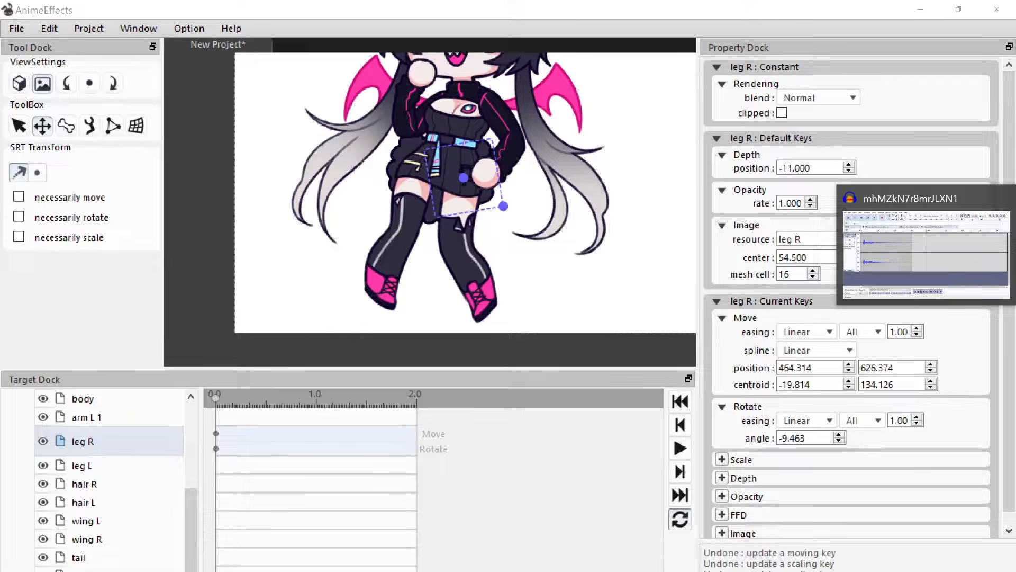
left_click(474, 17)
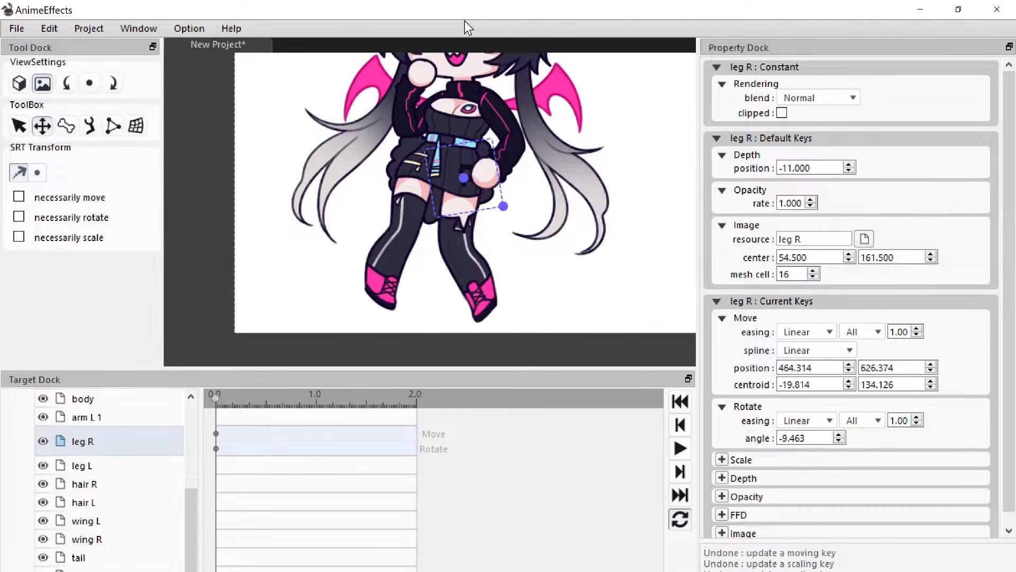
Step: Build a two-bone chain on leg R with BoneBuilding, running from the hip through the knee to the tip of the shoe
left_click(65, 126)
scroll(381, 176, "down", 3)
scroll(522, 177, "up", 2)
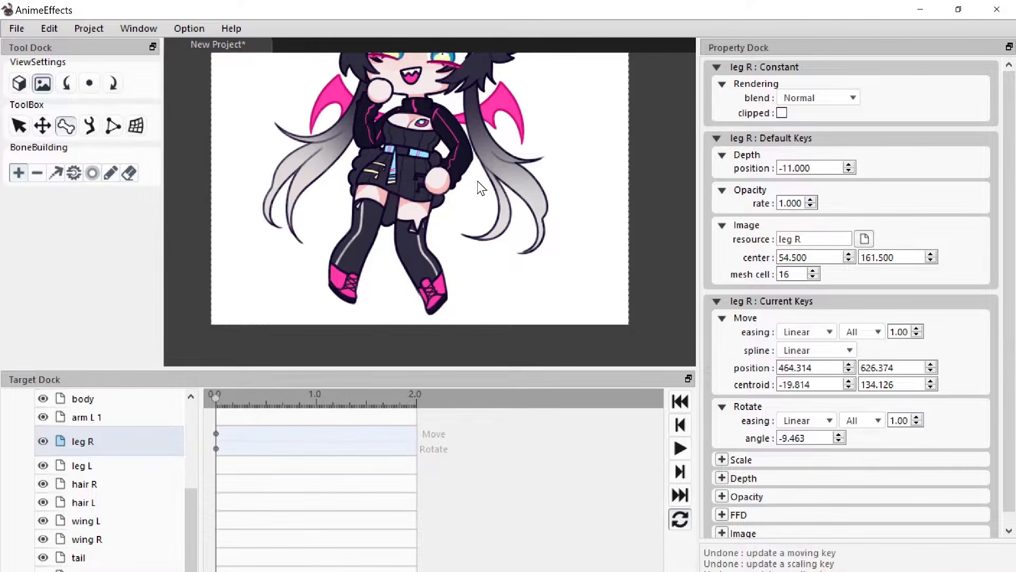
scroll(467, 191, "down", 2)
scroll(437, 221, "up", 3)
scroll(413, 238, "down", 2)
scroll(413, 227, "up", 3)
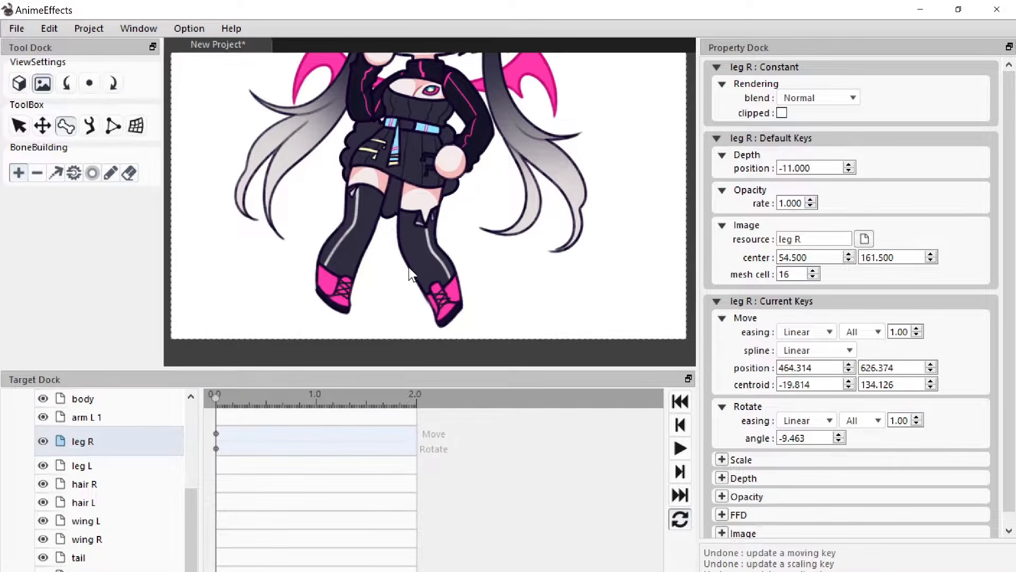
scroll(411, 264, "up", 1)
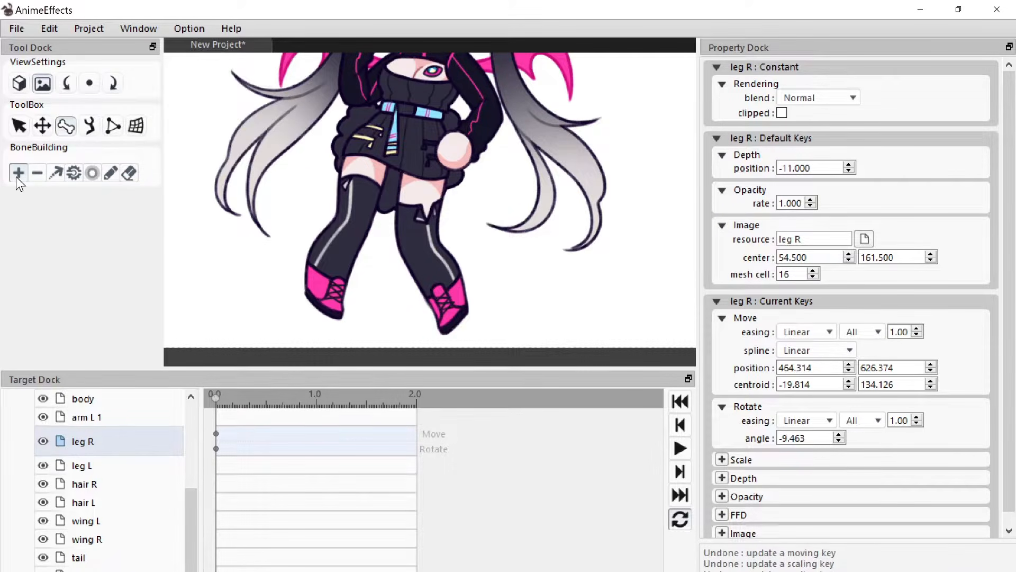
scroll(456, 171, "down", 2)
scroll(440, 227, "up", 3)
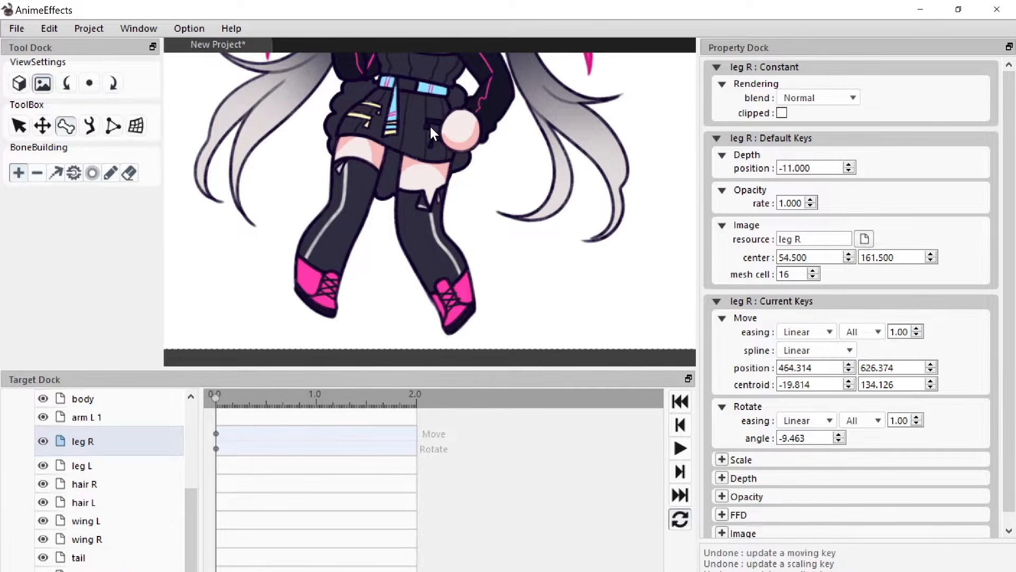
left_click(418, 227)
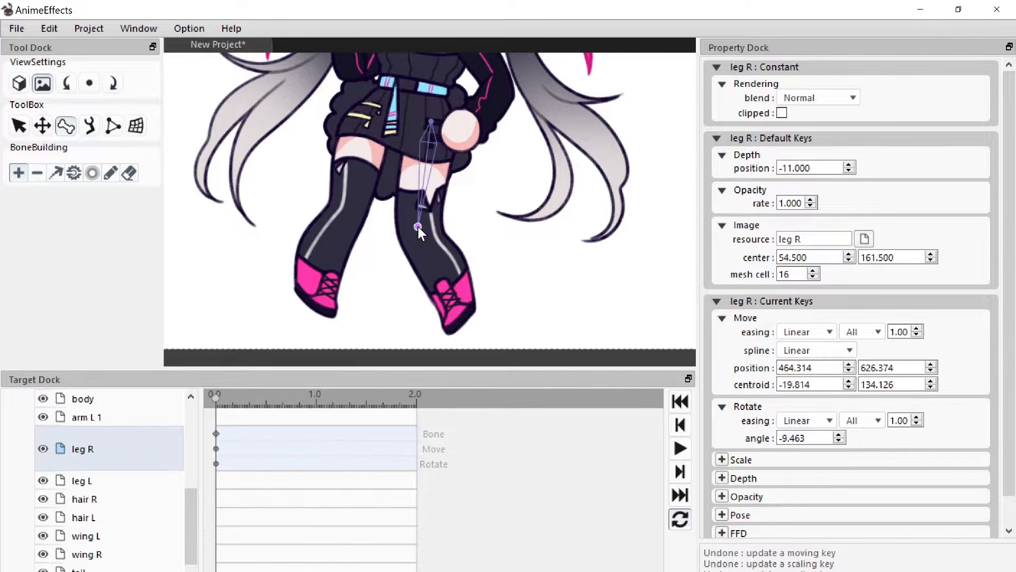
left_click(462, 320)
scroll(465, 275, "down", 1)
scroll(475, 258, "up", 1)
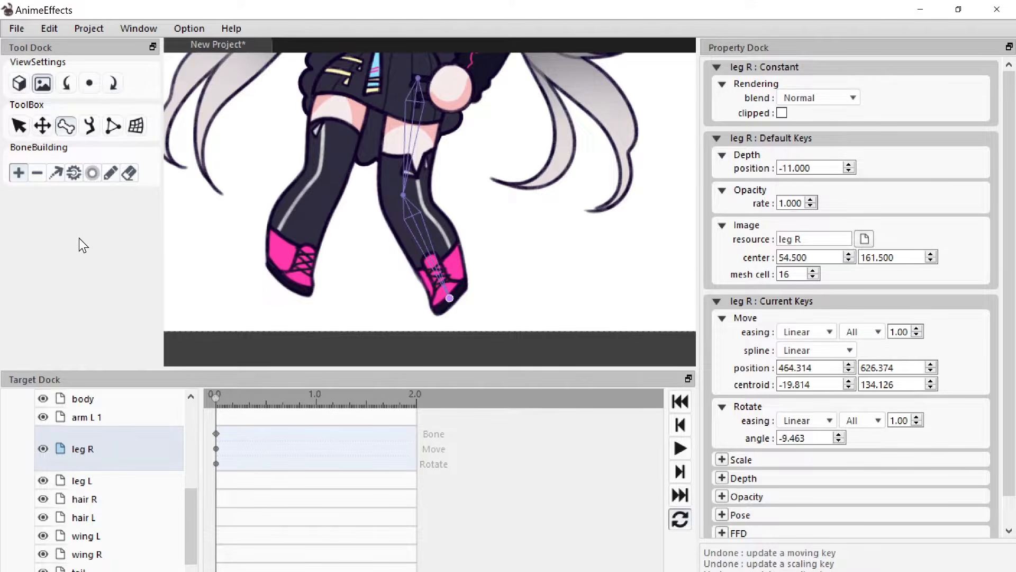
Step: Enlarge the bone influence range at the toe end of leg R's lower bone until it surrounds the shoe
left_click(93, 173)
scroll(506, 154, "down", 1)
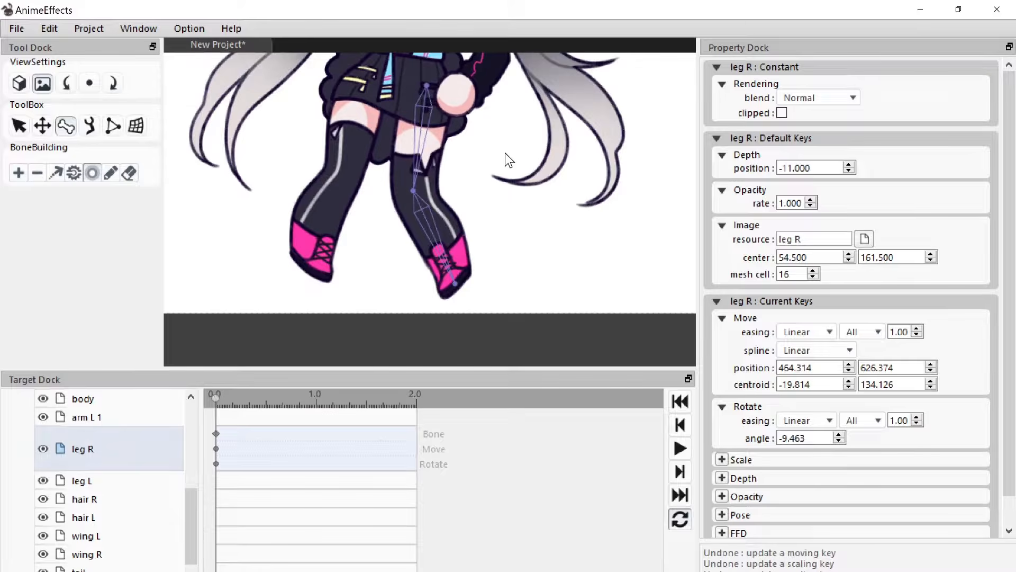
scroll(463, 230, "up", 1)
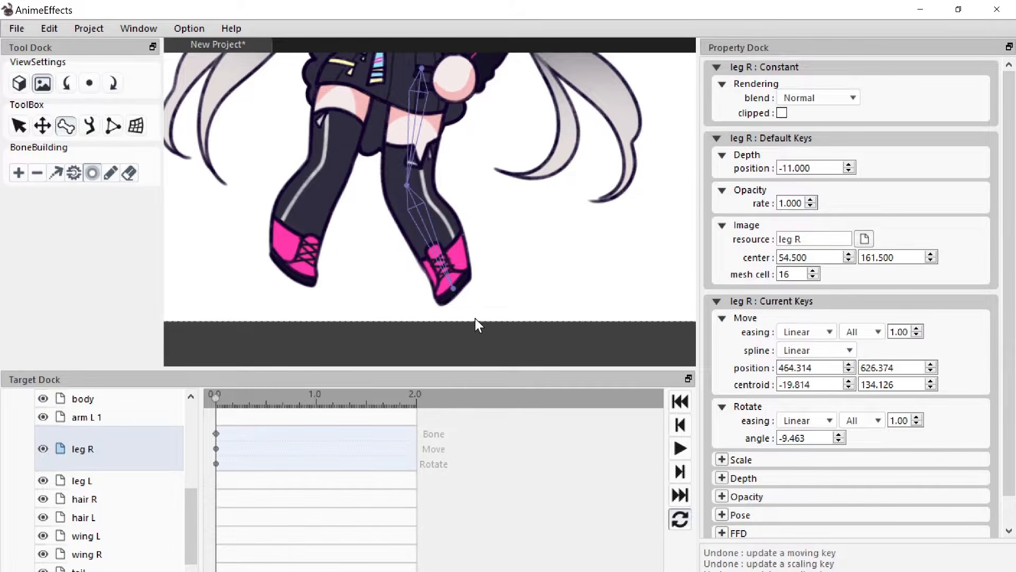
scroll(475, 319, "down", 1)
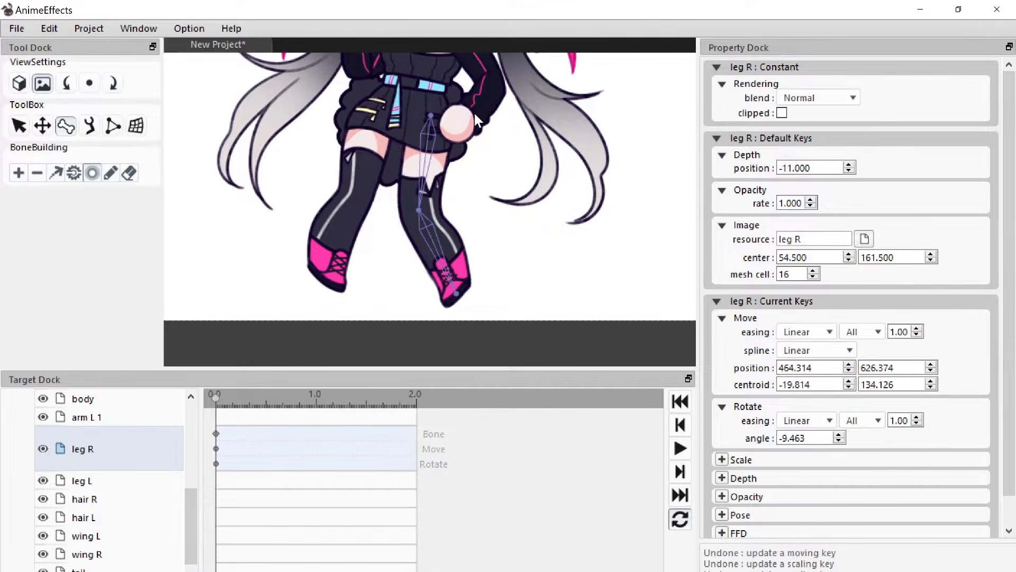
scroll(477, 278, "up", 2)
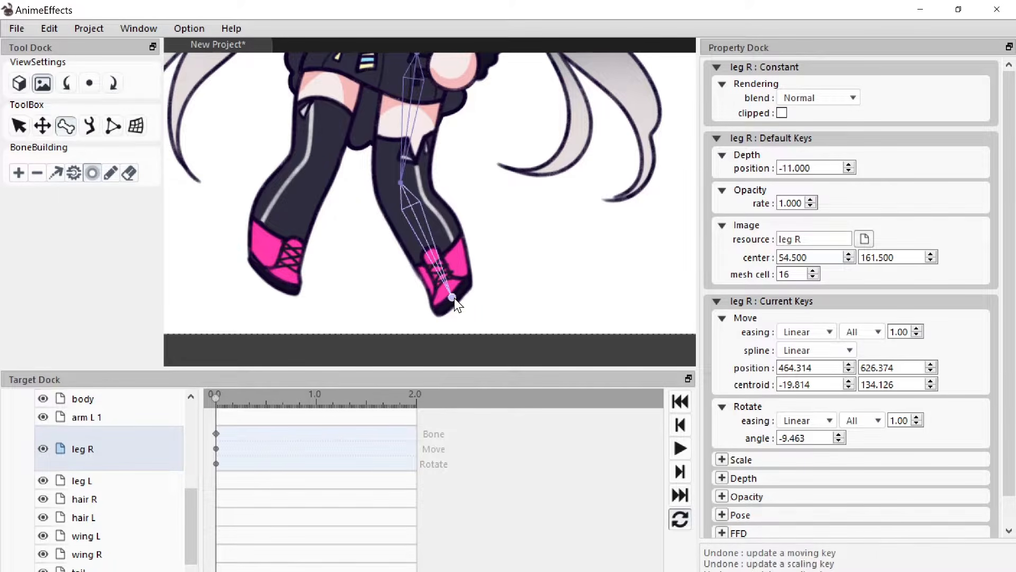
scroll(455, 297, "down", 1)
scroll(478, 167, "up", 1)
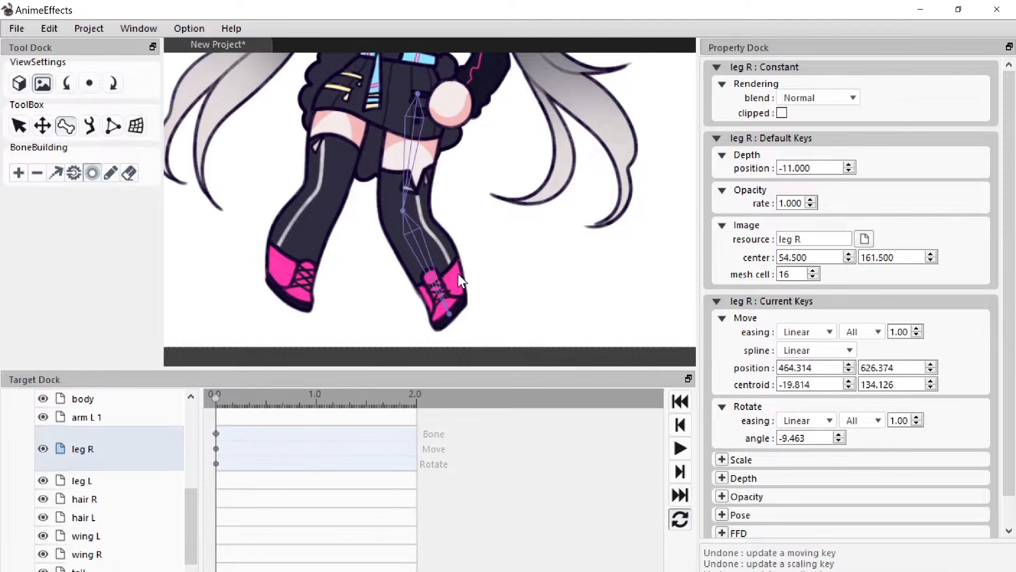
scroll(458, 275, "down", 1)
scroll(477, 291, "up", 1)
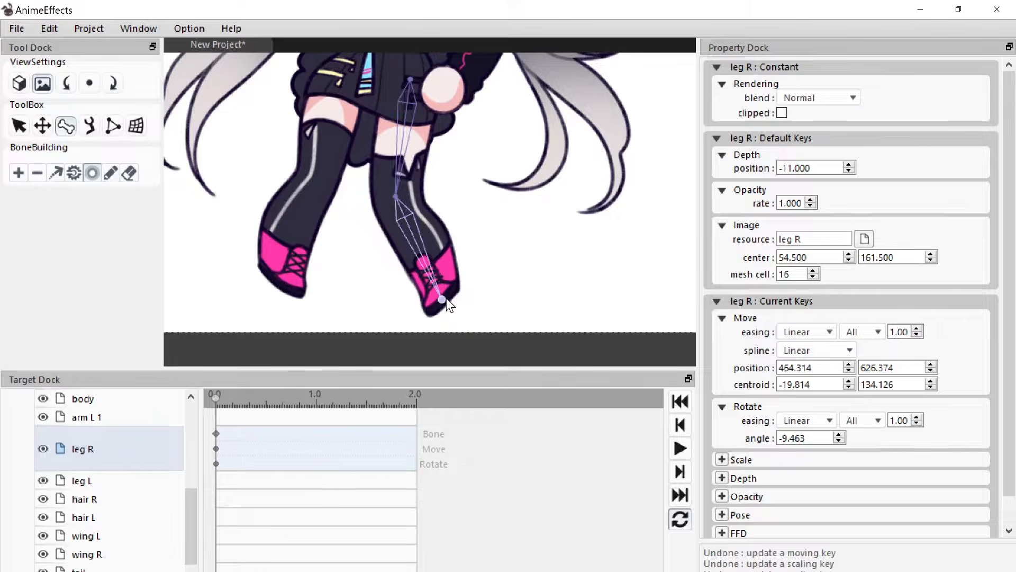
left_click(443, 300)
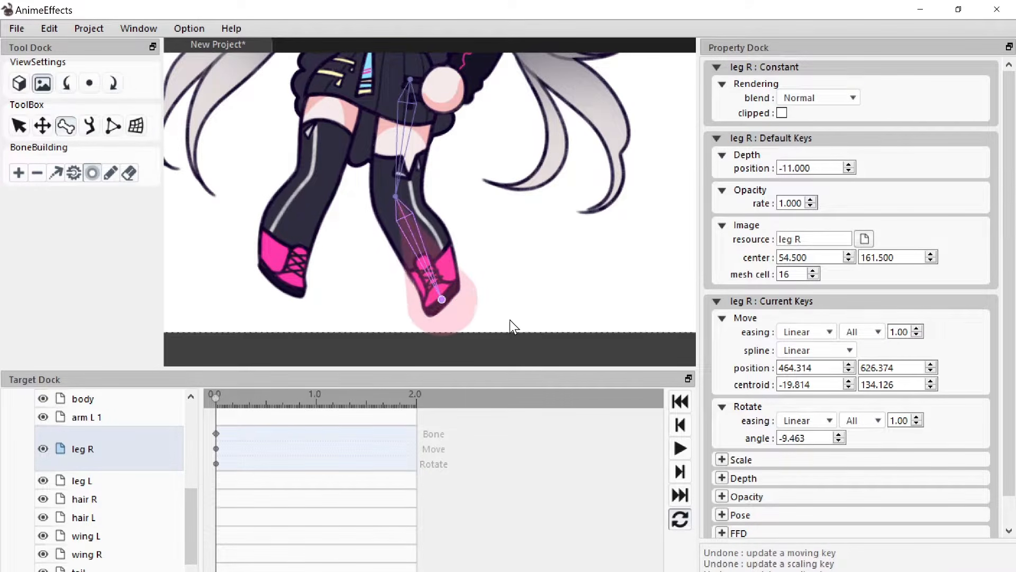
left_click_drag(510, 319, 509, 323)
Step: Widen the lower bone's influence range at the knee end to cover the full width of leg R's calf
scroll(406, 224, "down", 1)
scroll(414, 218, "up", 1)
left_click_drag(412, 208, 435, 207)
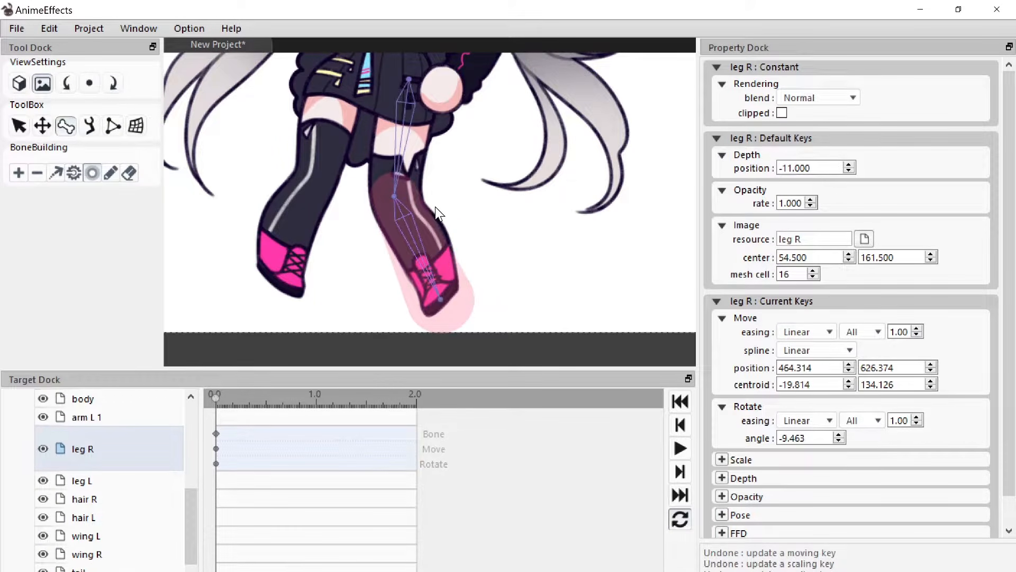
scroll(436, 206, "up", 5)
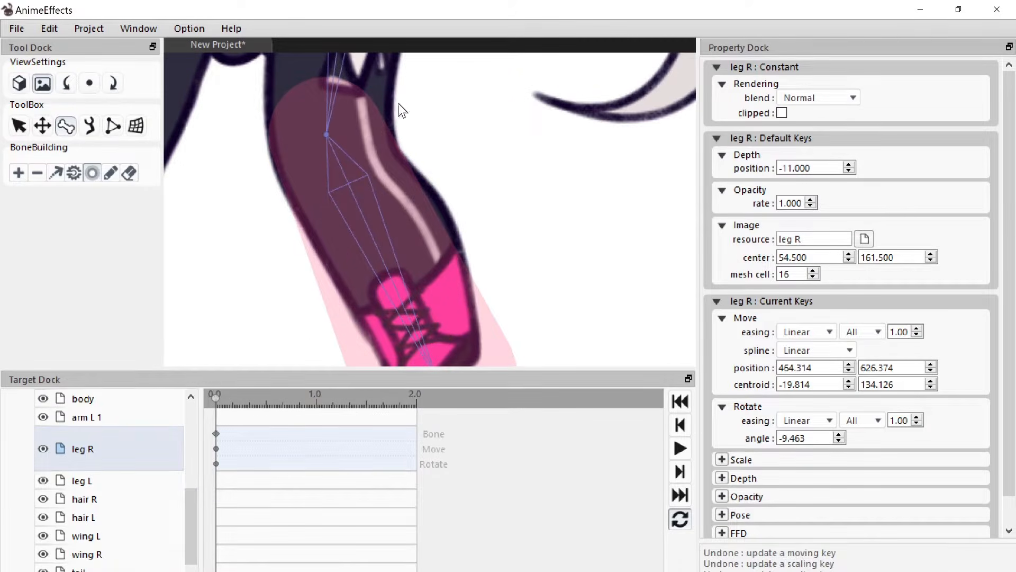
scroll(443, 267, "down", 6)
scroll(424, 240, "up", 2)
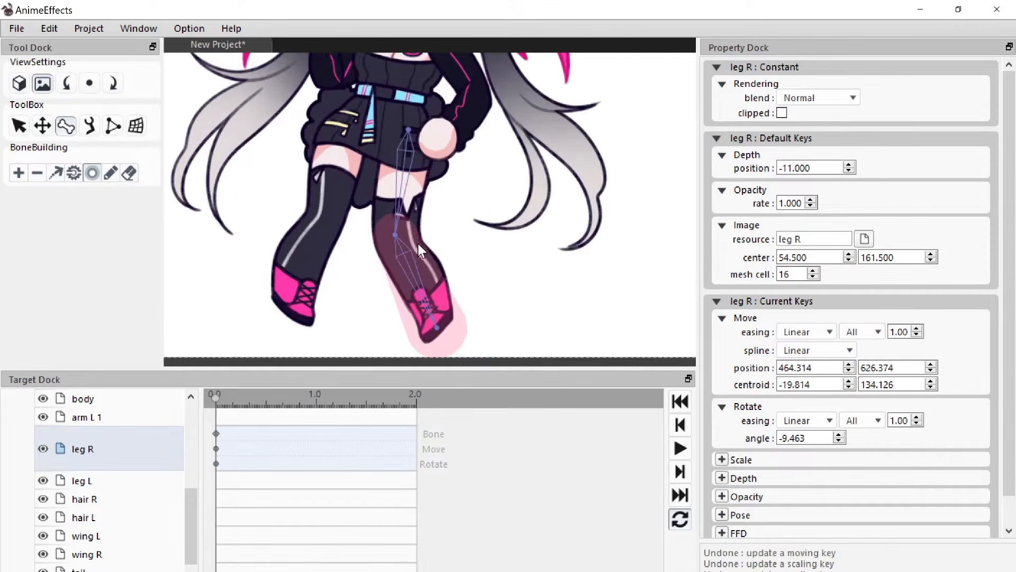
left_click_drag(409, 250, 425, 253)
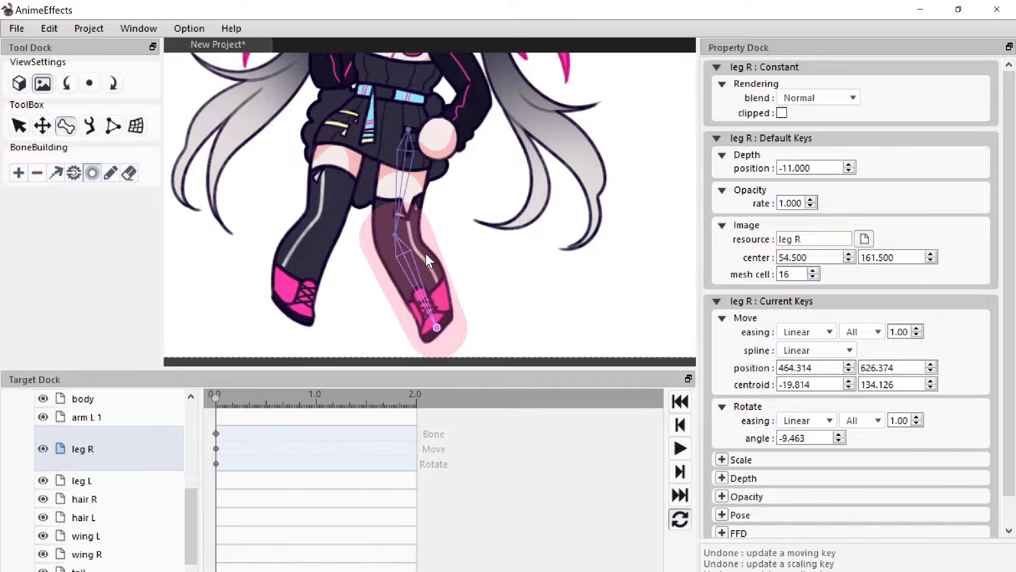
mouse_move(426, 320)
left_mouse_down()
mouse_move(440, 312)
mouse_move(424, 319)
left_mouse_up()
Step: Expand the upper bone's influence range at both the knee and hip ends to cover leg R's whole thigh
scroll(424, 319, "down", 3)
scroll(402, 218, "up", 5)
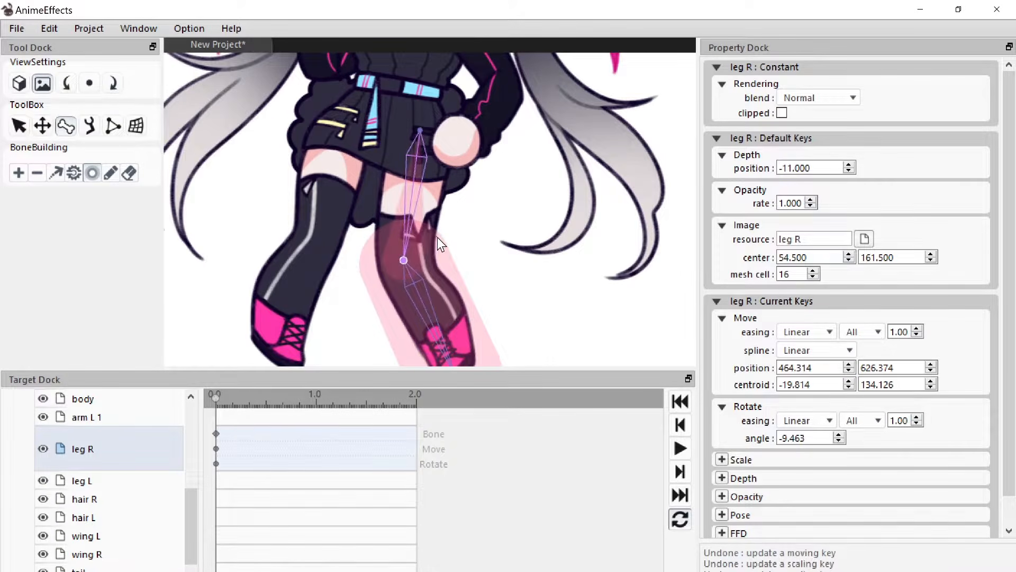
left_click_drag(459, 245, 450, 266)
scroll(450, 266, "down", 3)
scroll(426, 189, "up", 3)
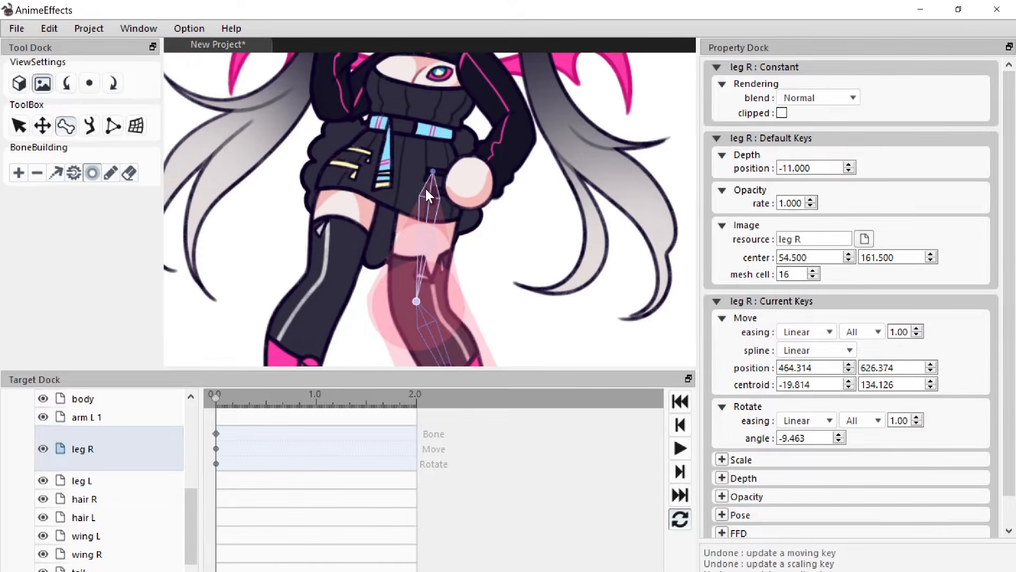
left_click_drag(444, 208, 488, 198)
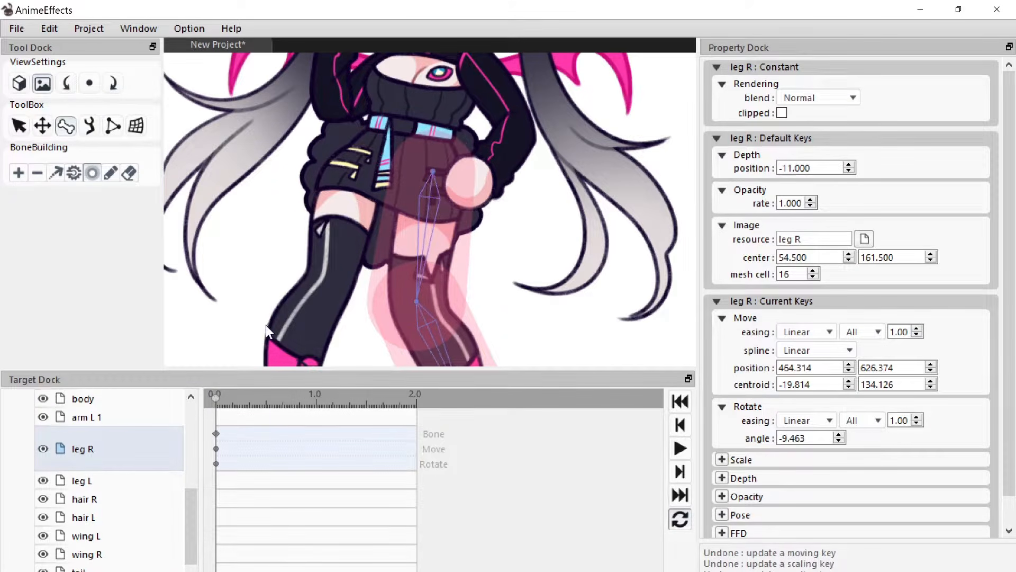
Step: Hide the body layer briefly to examine how the influence range covers leg R's upper thigh, and show the layer again
scroll(126, 481, "up", 2)
left_click(42, 472)
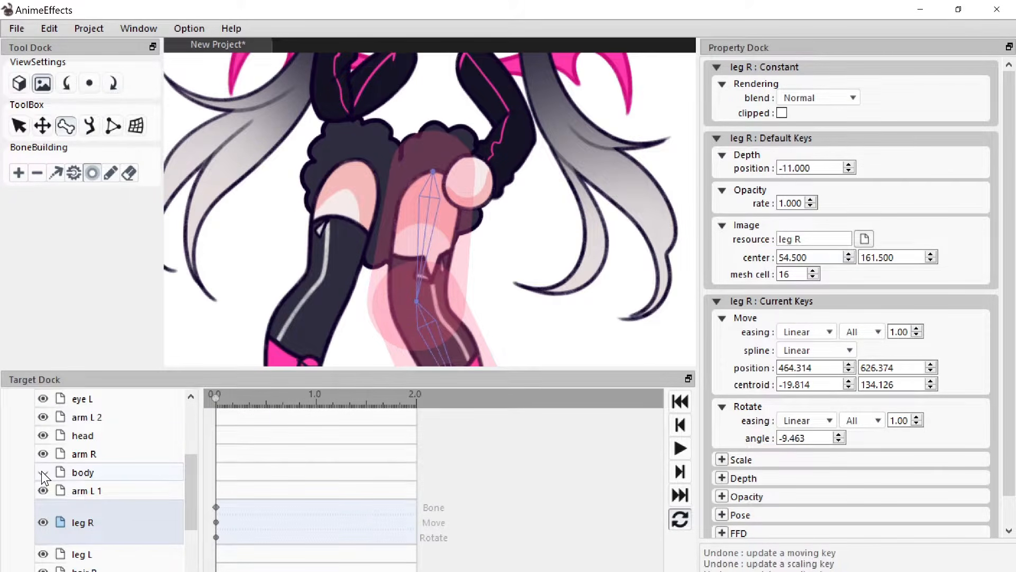
left_click(43, 471)
scroll(381, 113, "down", 3)
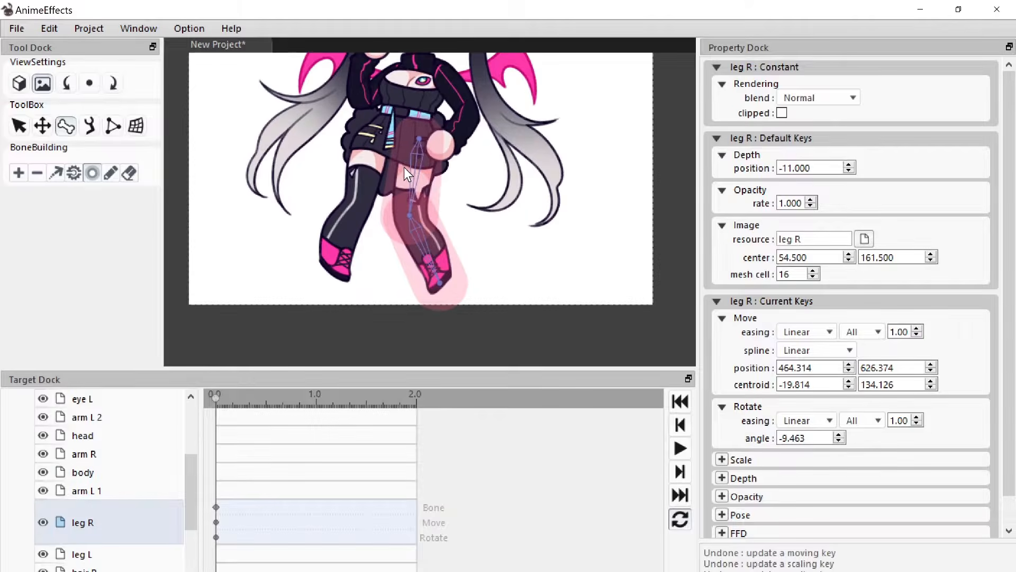
scroll(404, 168, "up", 1)
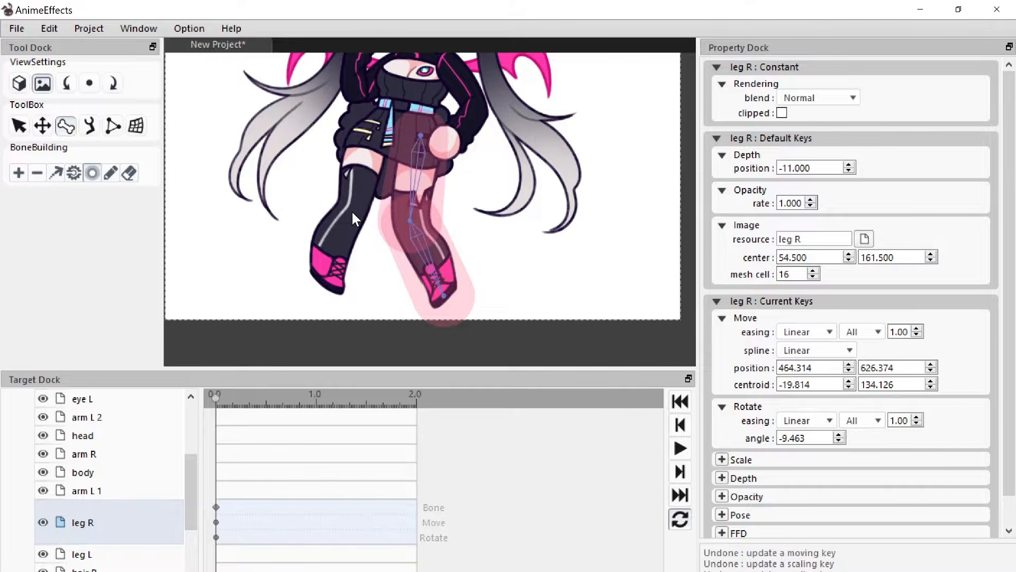
Step: Switch to bone posing for leg R and add a Pose key at 0.0 on its timeline
left_click(89, 126)
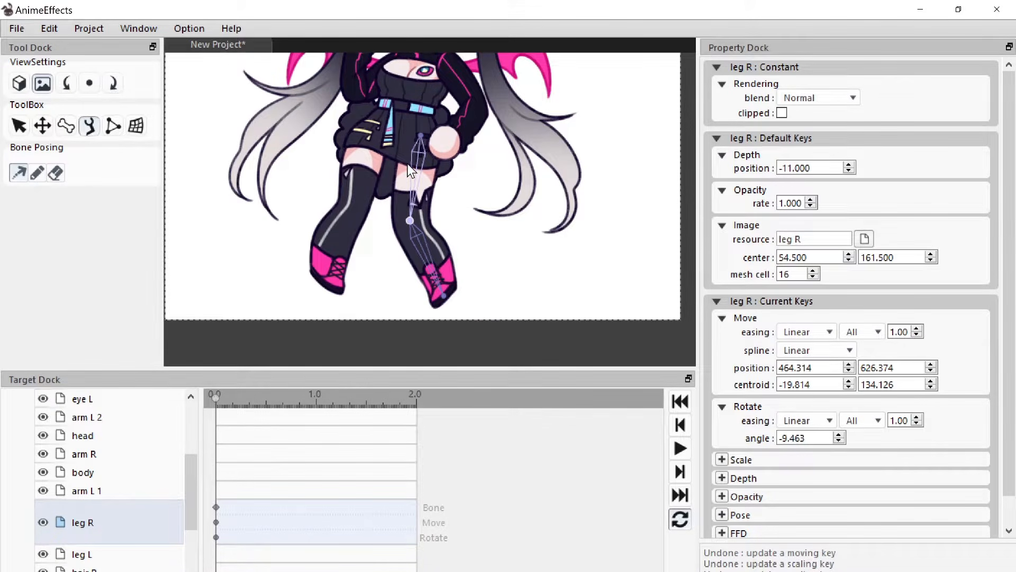
scroll(793, 185, "down", 1)
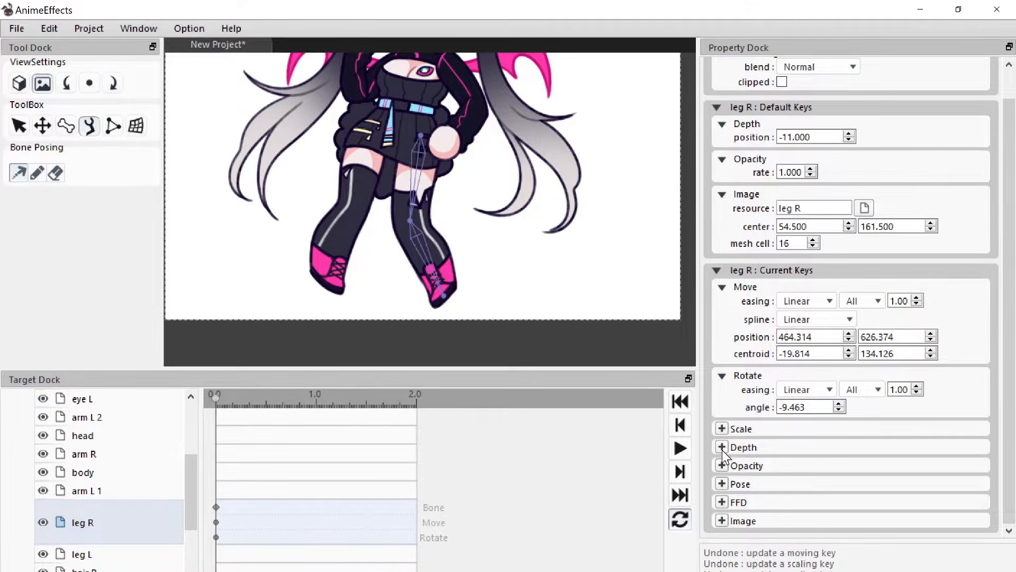
left_click(722, 484)
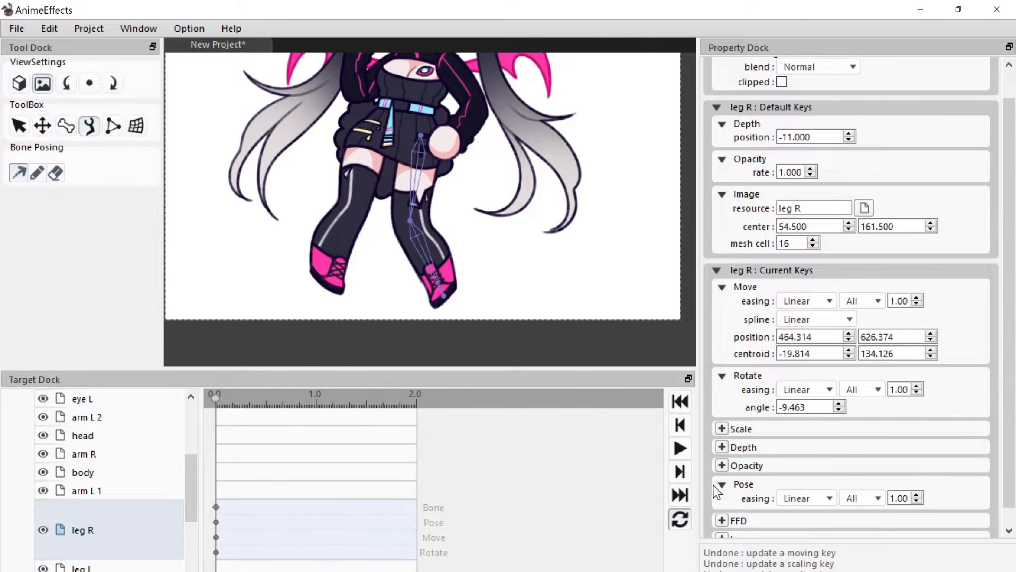
scroll(458, 219, "down", 5)
scroll(441, 146, "up", 3)
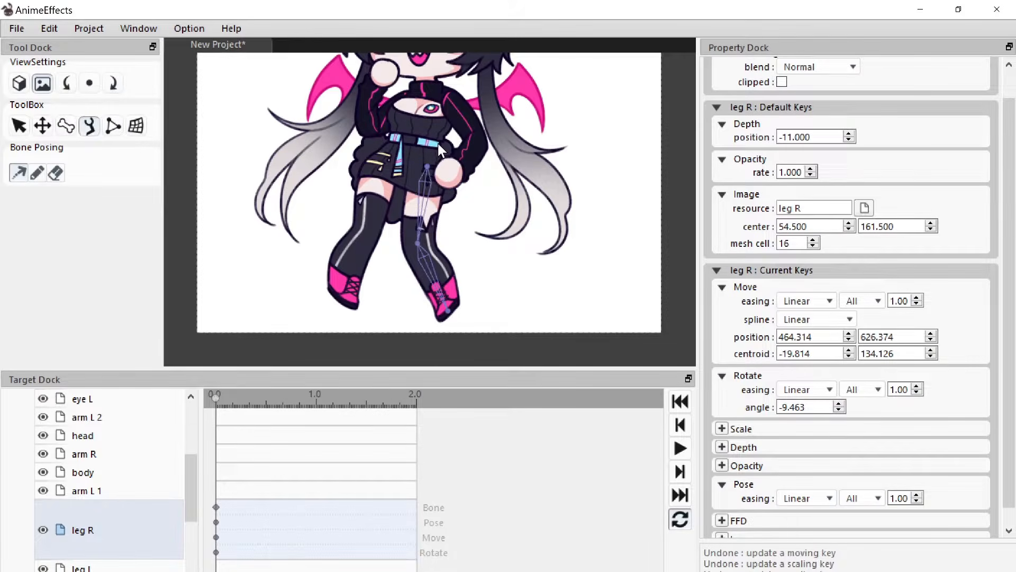
Step: At time 1.0, pose leg R's bones so the knee bends and the lower leg swings outward, away from the other leg
left_click_drag(271, 401, 316, 396)
scroll(455, 232, "down", 1)
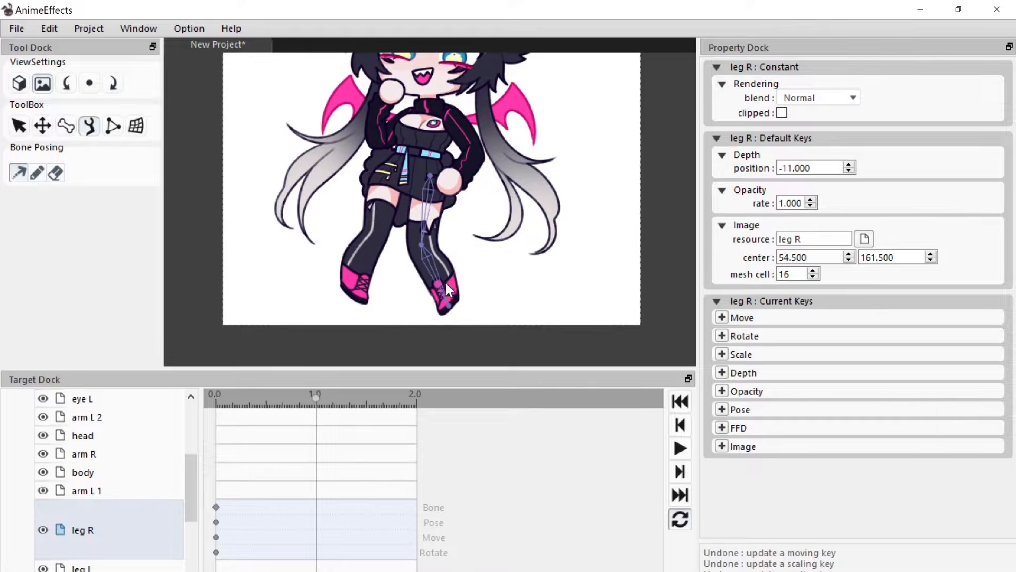
scroll(446, 283, "up", 2)
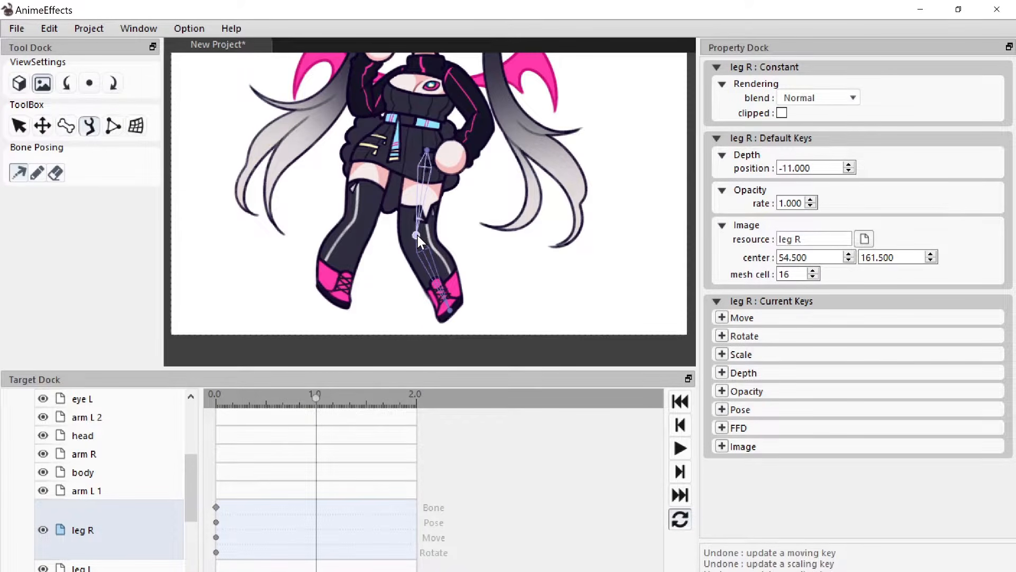
left_click_drag(417, 234, 392, 225)
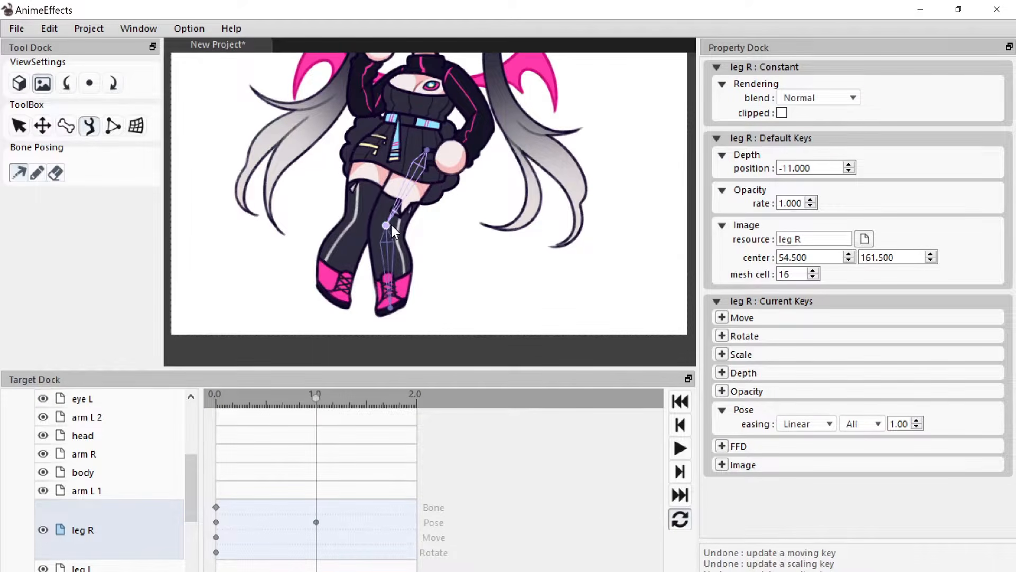
left_click_drag(385, 300, 453, 300)
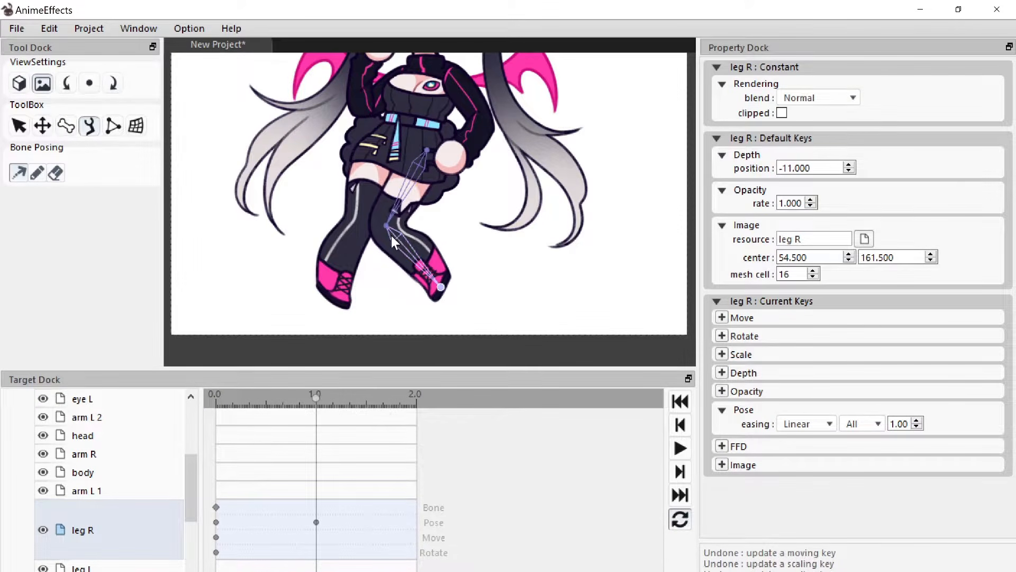
left_click_drag(386, 225, 424, 244)
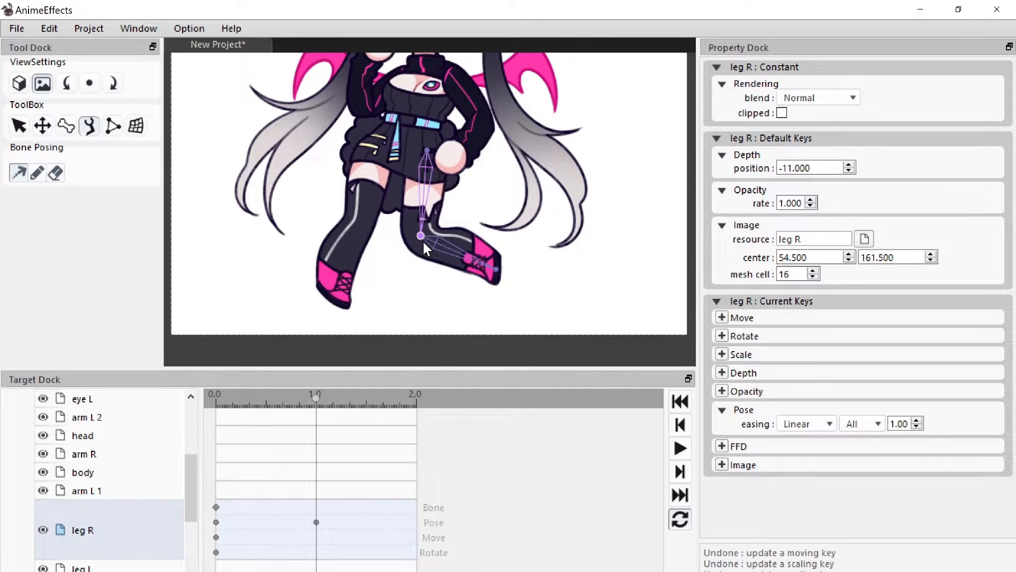
scroll(422, 240, "down", 5)
scroll(453, 204, "up", 4)
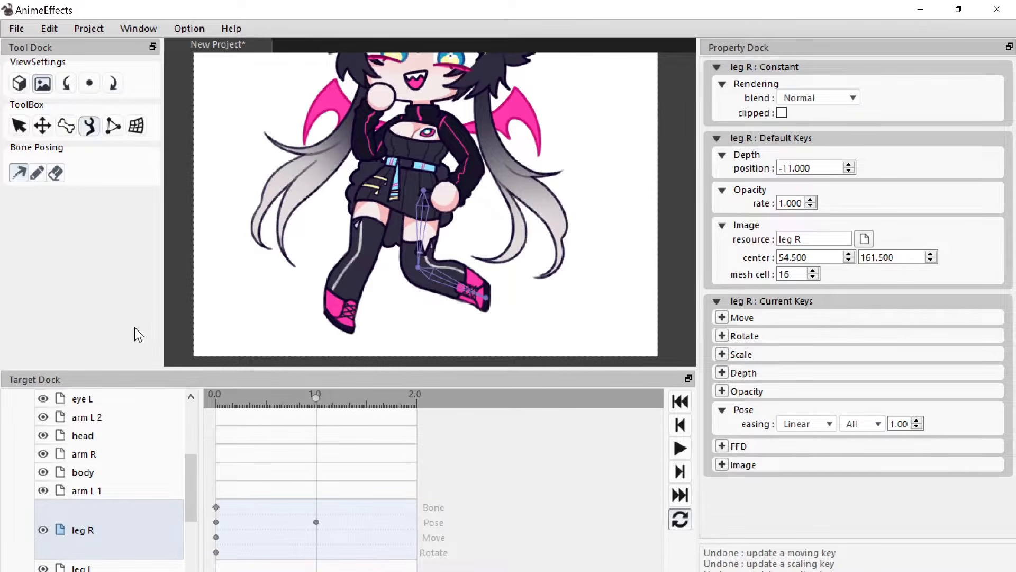
Step: Play back leg R's pose animation, stop it, and scrub the timeline back to 0.0
left_click(684, 447)
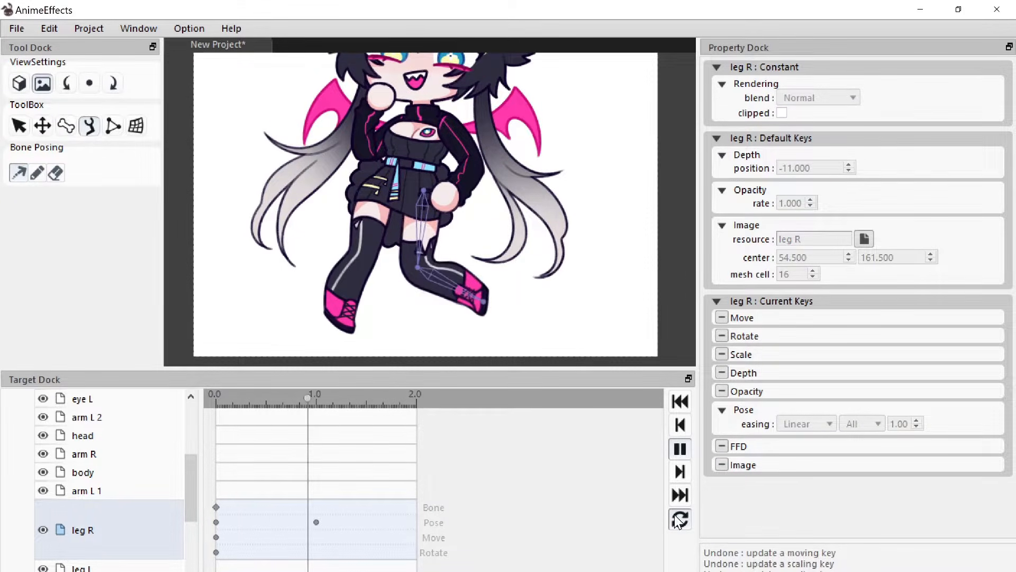
left_click(682, 443)
left_click_drag(399, 395, 1, 493)
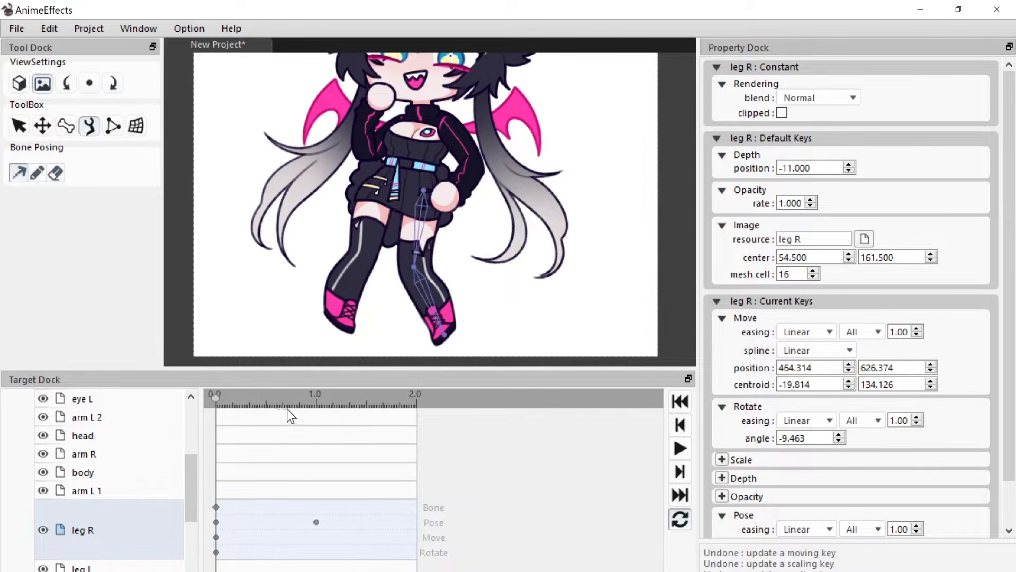
left_click_drag(299, 398, 152, 460)
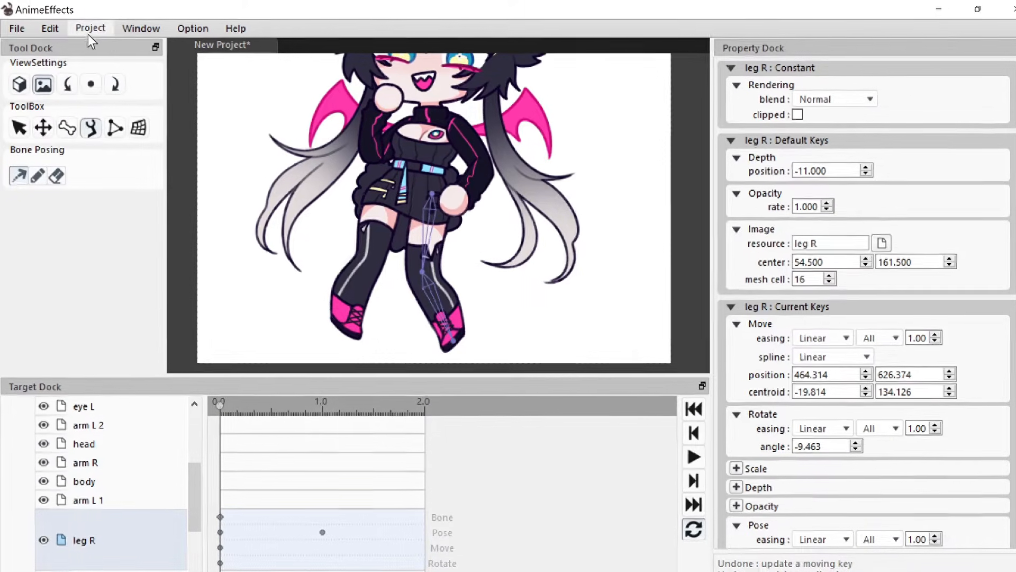
Step: Enable loop animation for the project and play back the looping leg movement
left_click(89, 28)
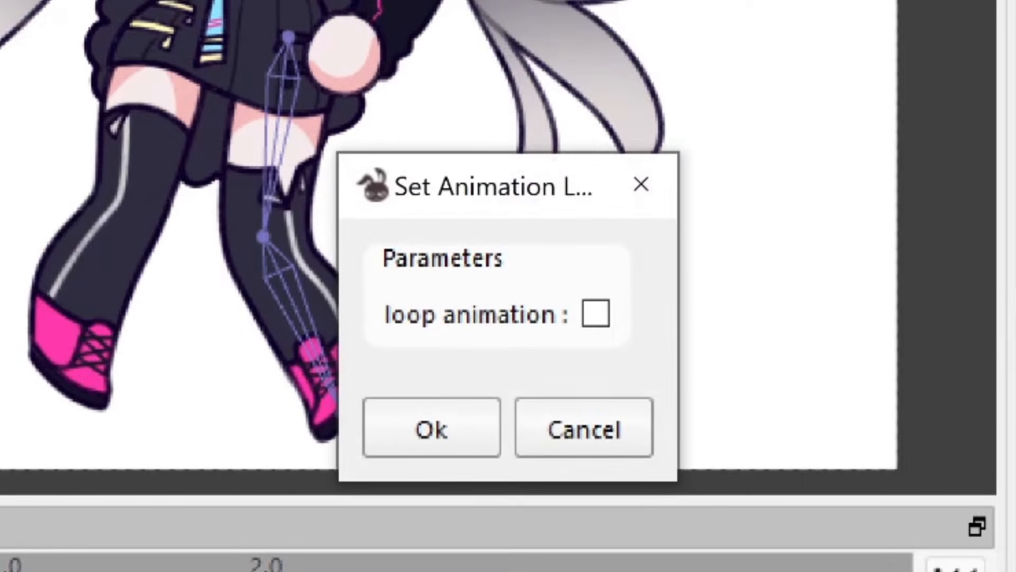
left_click(595, 314)
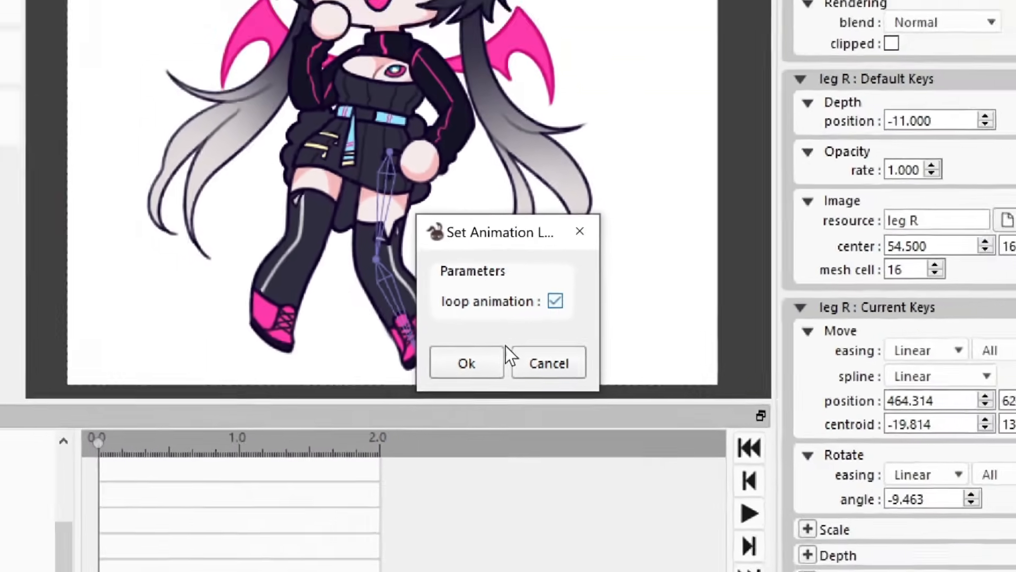
left_click(433, 425)
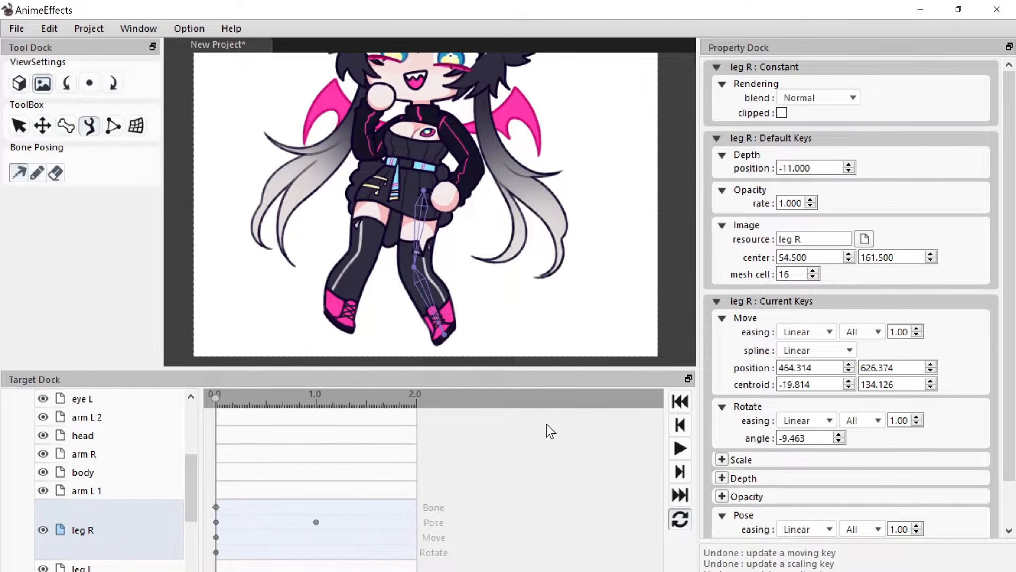
left_click(680, 448)
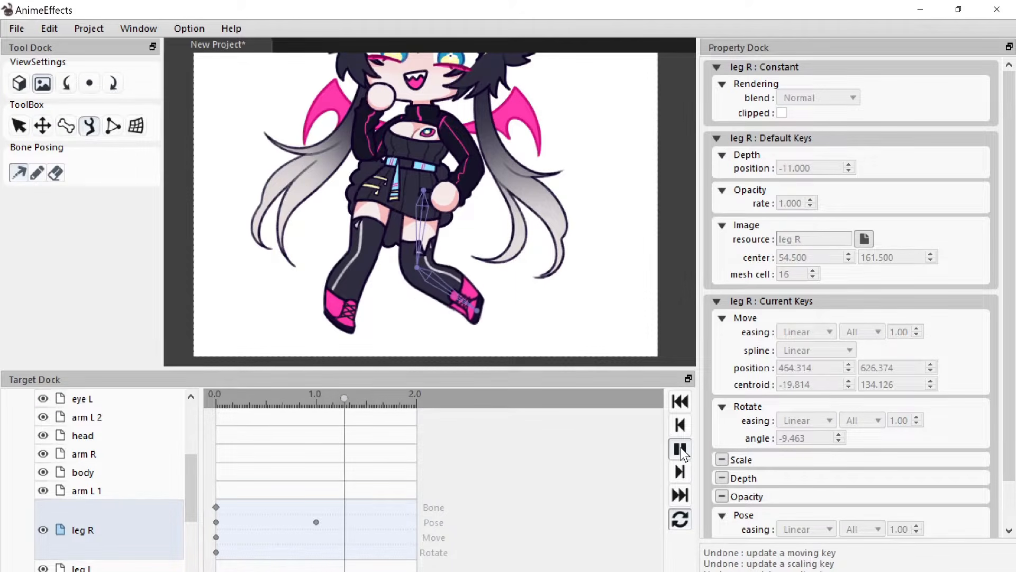
left_click(678, 450)
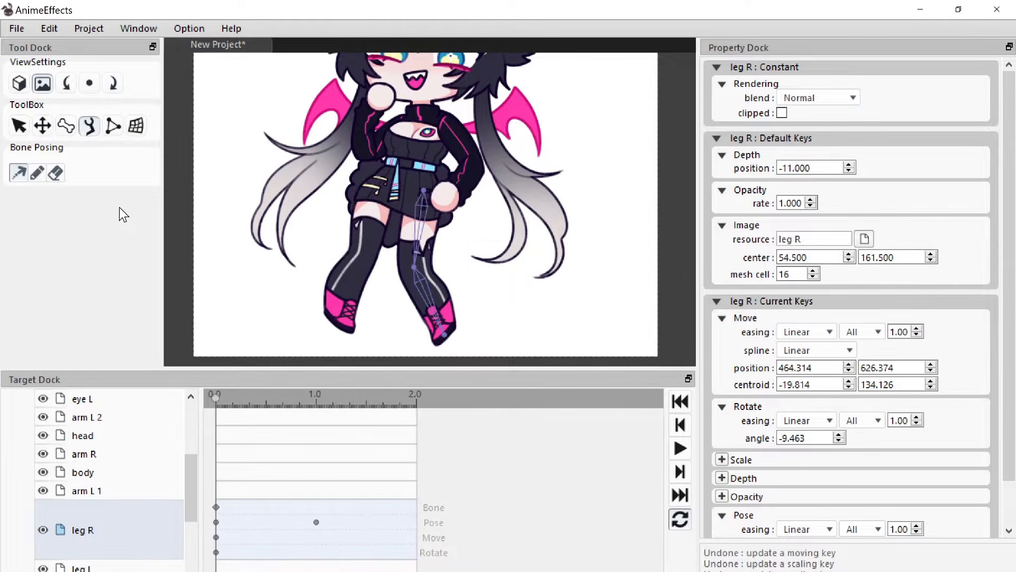
Step: Start a custom mesh on leg R, placing vertices from the thigh up around the hip and down beside the hand
left_click(113, 126)
scroll(548, 128, "down", 1)
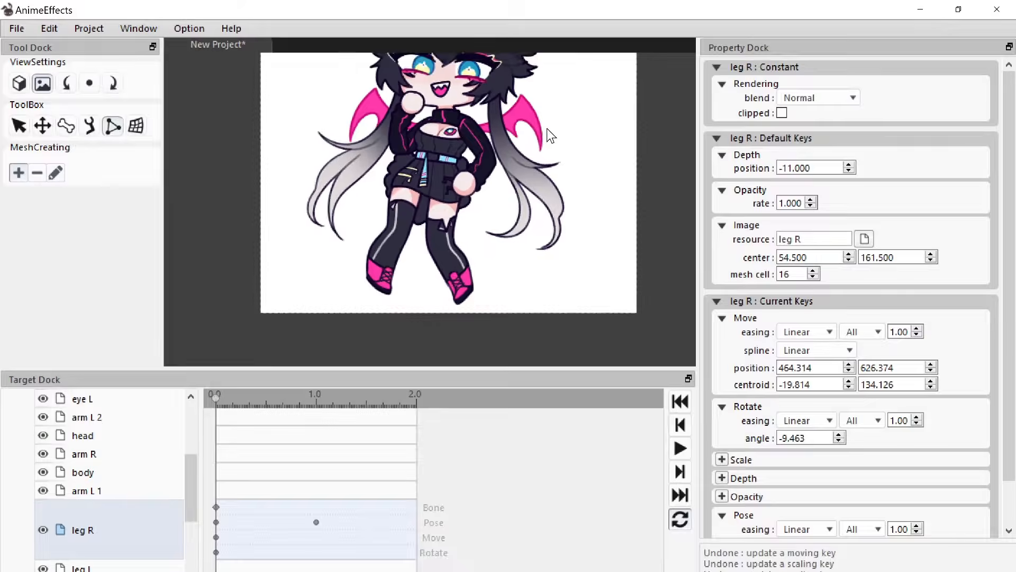
scroll(496, 211, "up", 1)
scroll(497, 211, "up", 1)
scroll(460, 220, "down", 1)
scroll(437, 191, "up", 1)
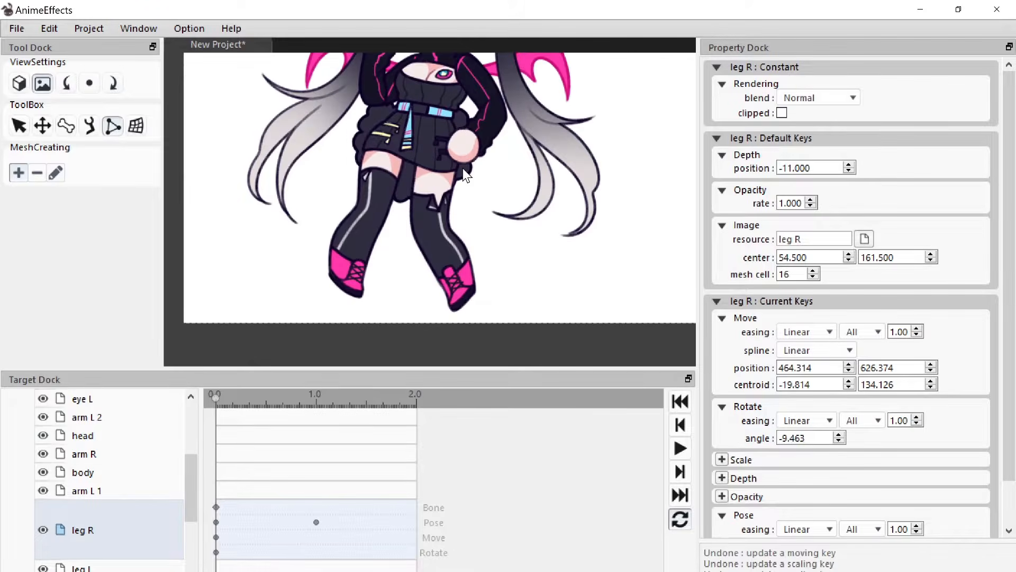
scroll(450, 155, "up", 1)
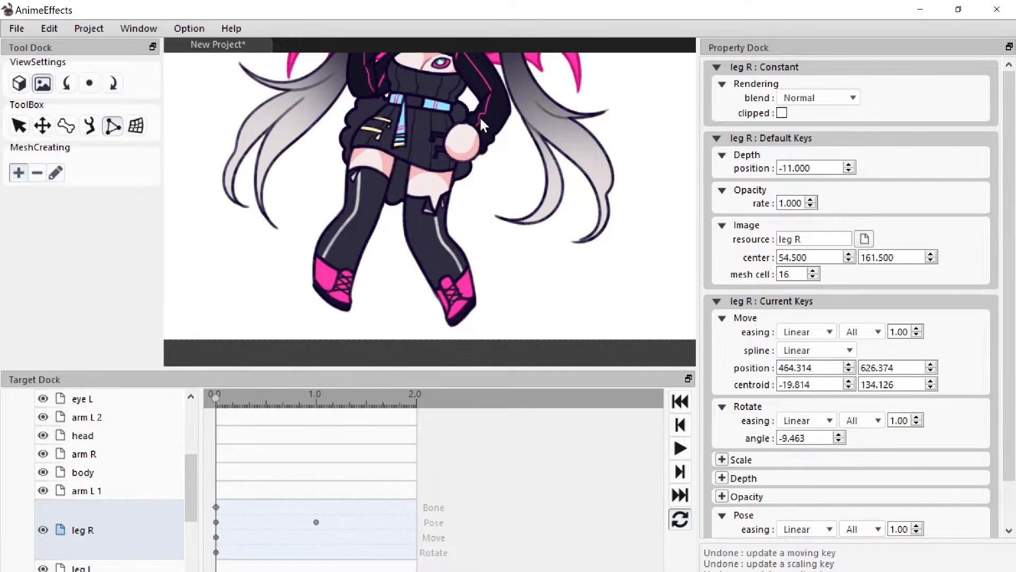
left_click(430, 175)
left_click(401, 126)
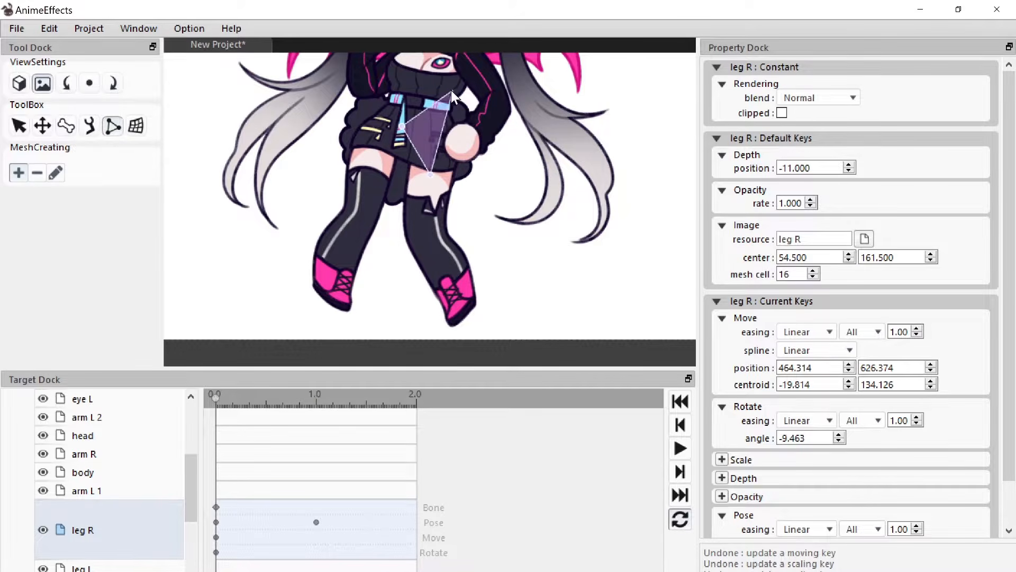
left_click(442, 87)
left_click(487, 123)
left_click(498, 196)
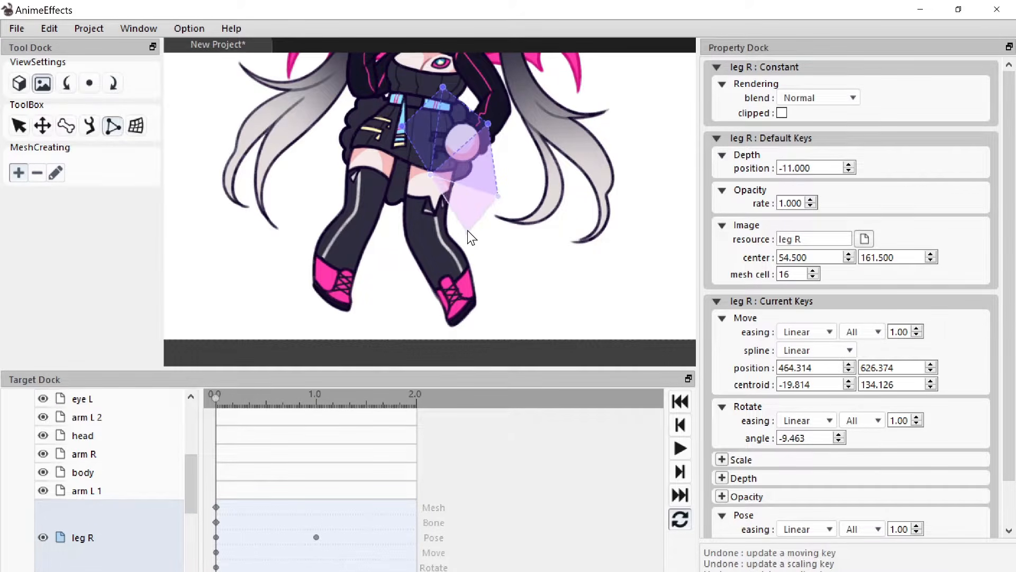
Step: Extend leg R's mesh down the calf to the shoe and back up the inner side to the hip
left_click(459, 218)
left_click(487, 283)
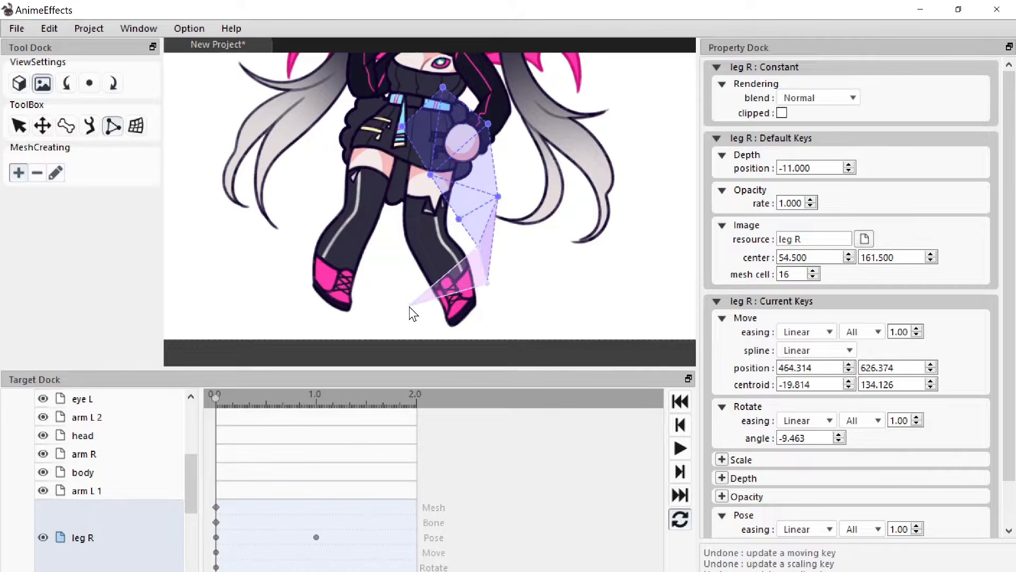
left_click(409, 305)
left_click(386, 233)
left_click(402, 184)
left_click(382, 143)
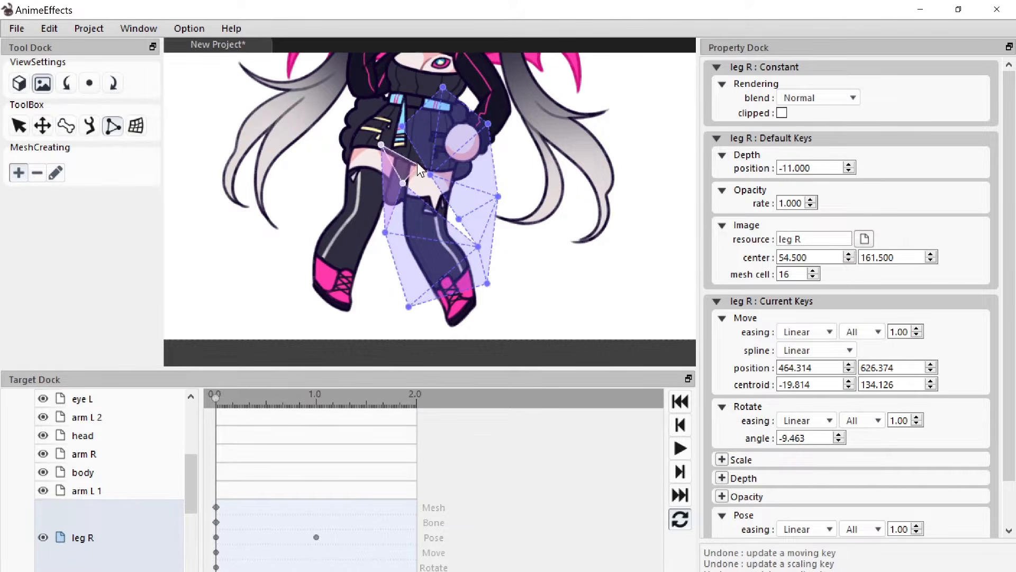
left_click(400, 126)
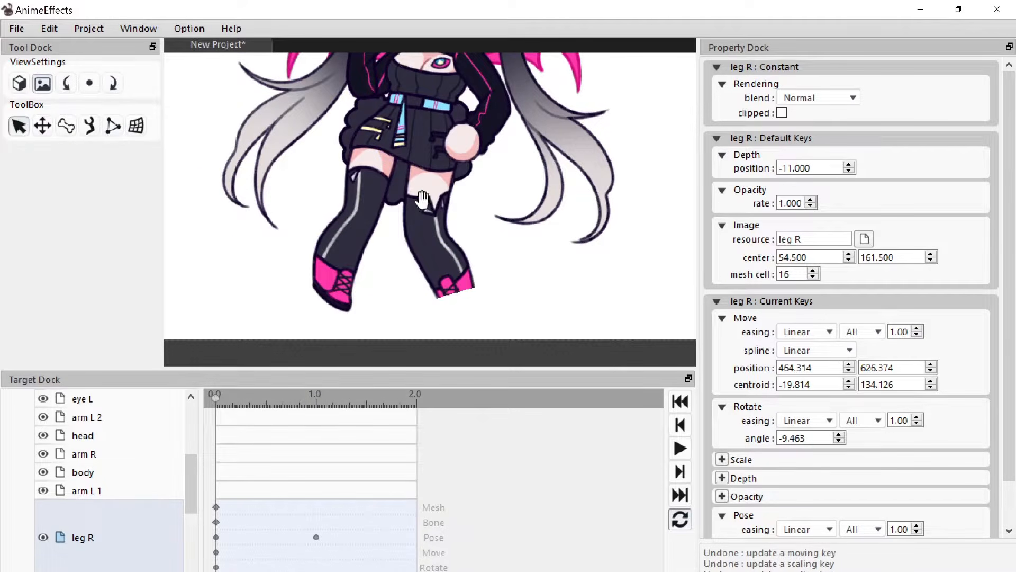
Step: Examine leg R's artwork around the shoe without and with the mesh overlay to check what the mesh covers
scroll(508, 254, "down", 4)
scroll(495, 268, "up", 6)
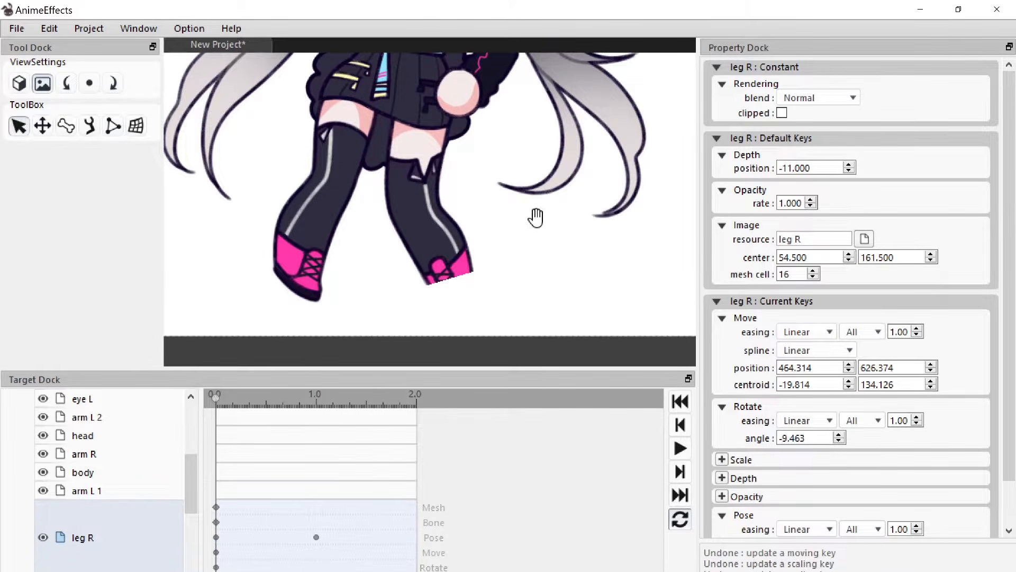
left_click(112, 126)
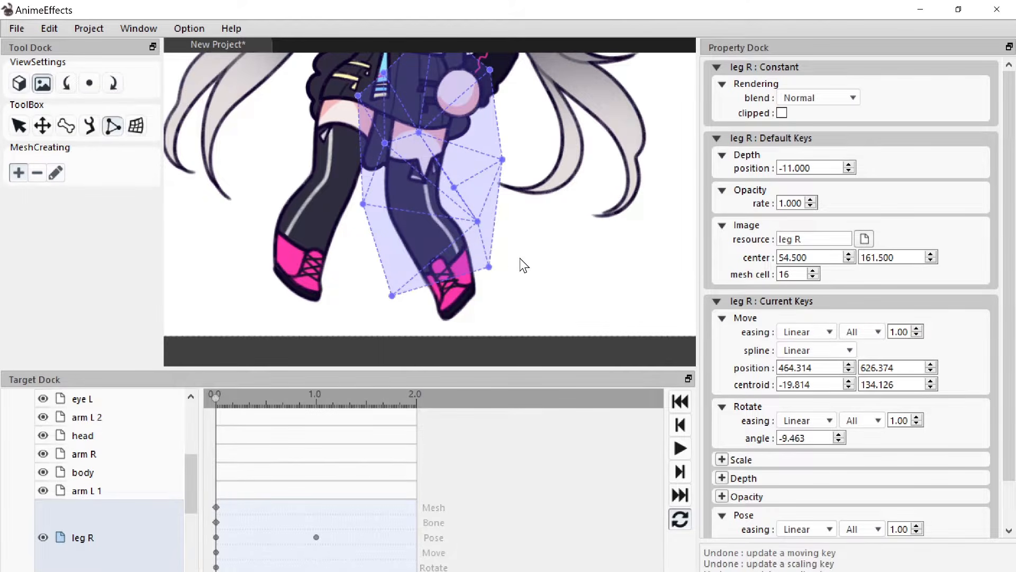
scroll(485, 235, "down", 3)
scroll(485, 235, "up", 2)
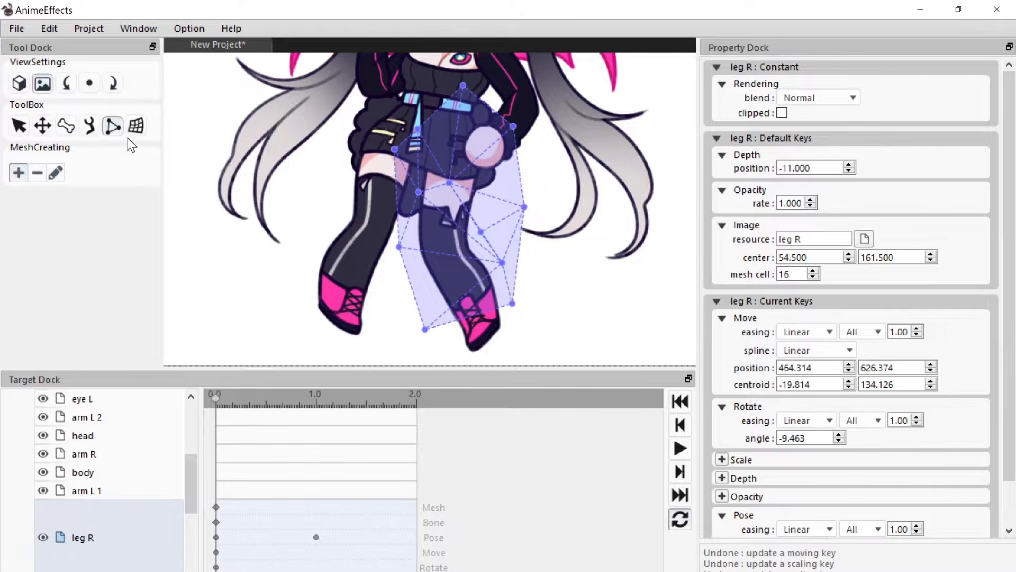
Step: Delete the Mesh key at 0.0 from leg R's timeline
scroll(526, 188, "down", 1)
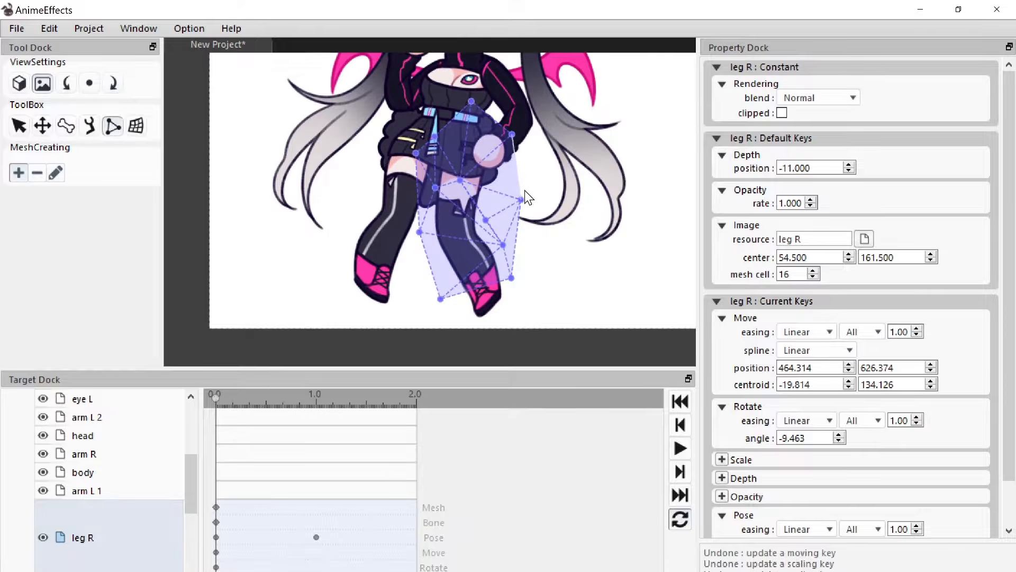
scroll(568, 203, "up", 1)
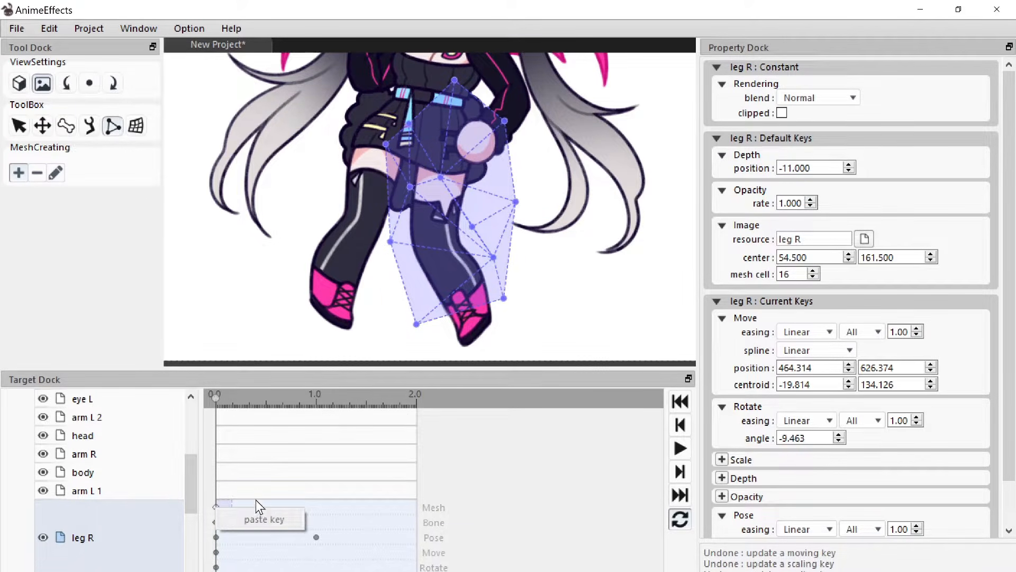
right_click(217, 507)
left_click(257, 541)
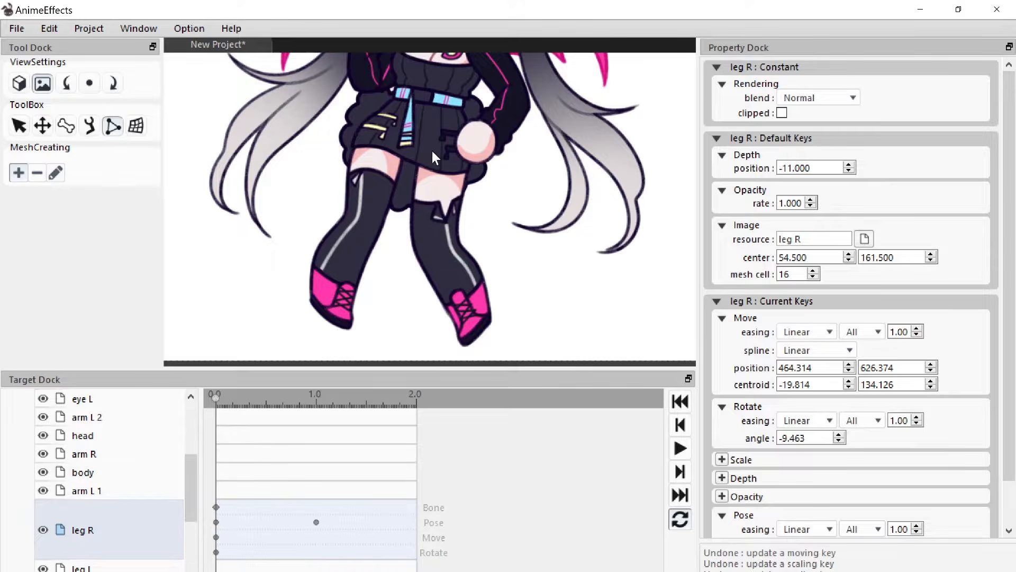
scroll(430, 135, "down", 6)
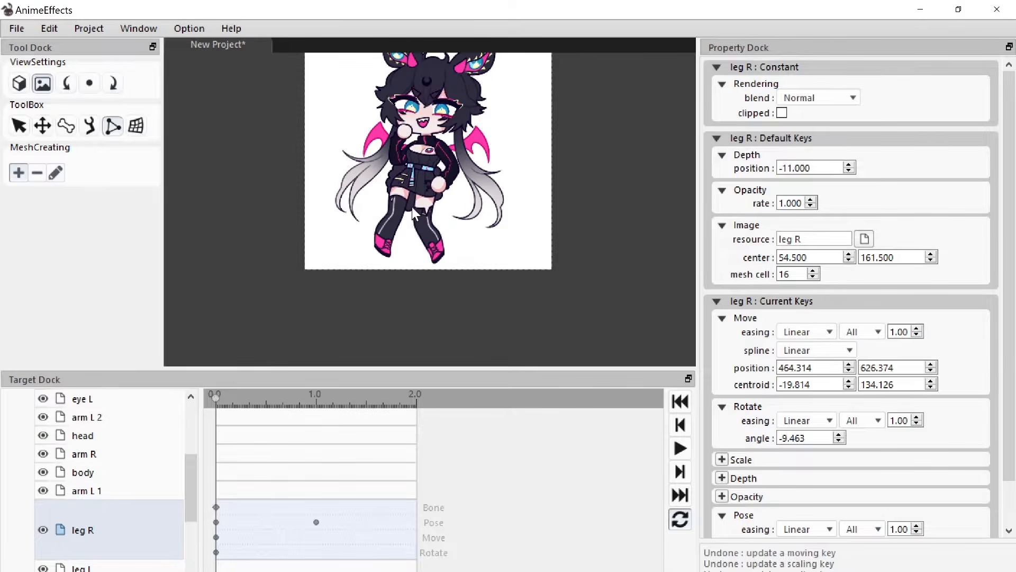
scroll(411, 208, "up", 2)
scroll(377, 168, "down", 1)
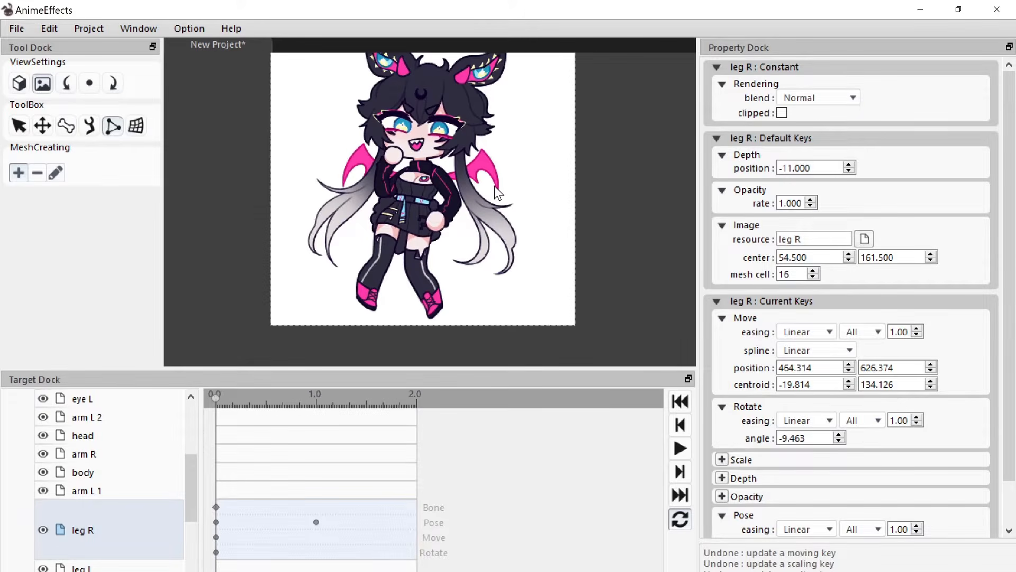
scroll(494, 186, "up", 2)
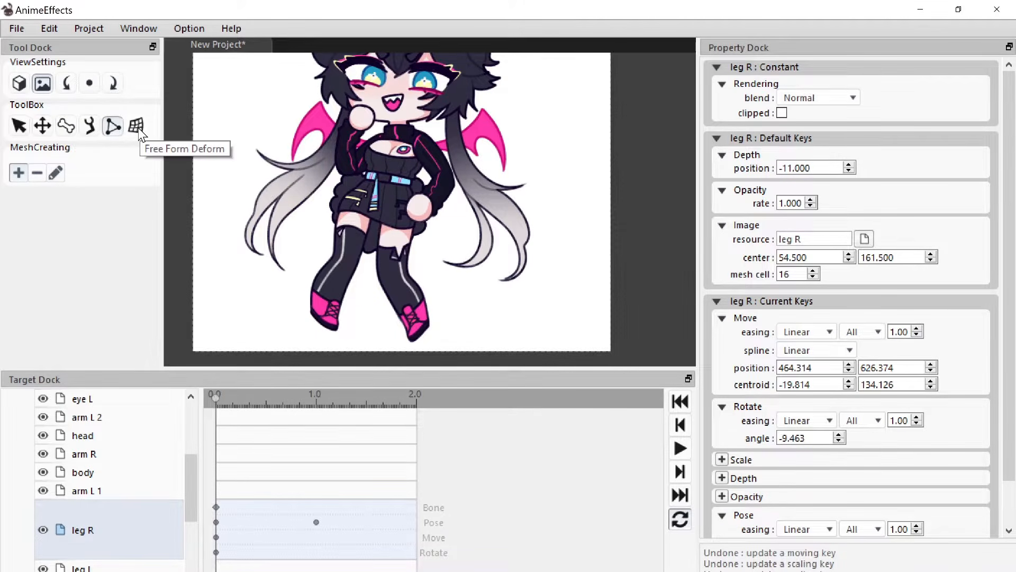
Step: Switch to the Free Form Deform tool and add an FFD key to hair R at 0.0
left_click(137, 127)
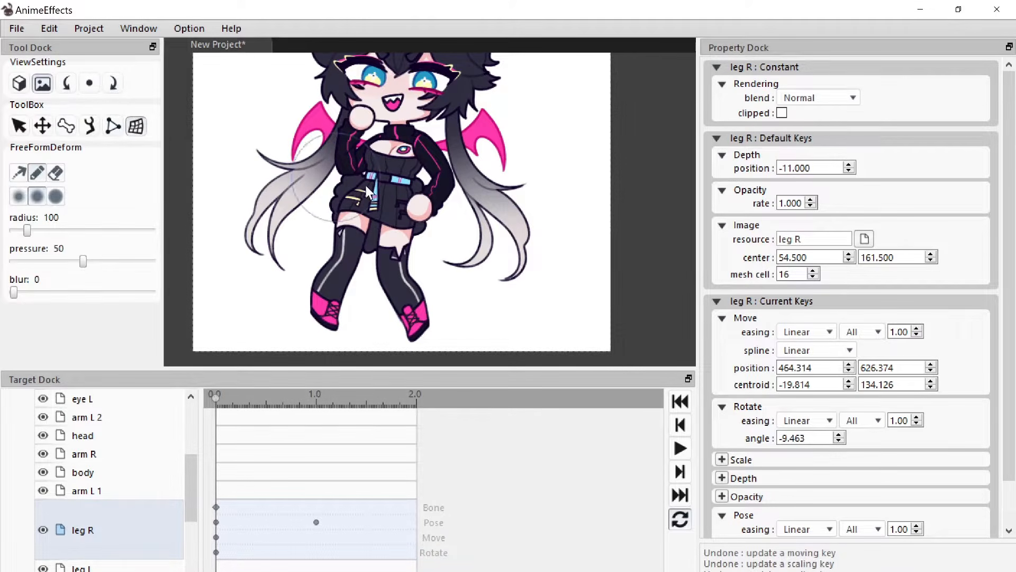
scroll(552, 146, "down", 2)
scroll(506, 196, "up", 2)
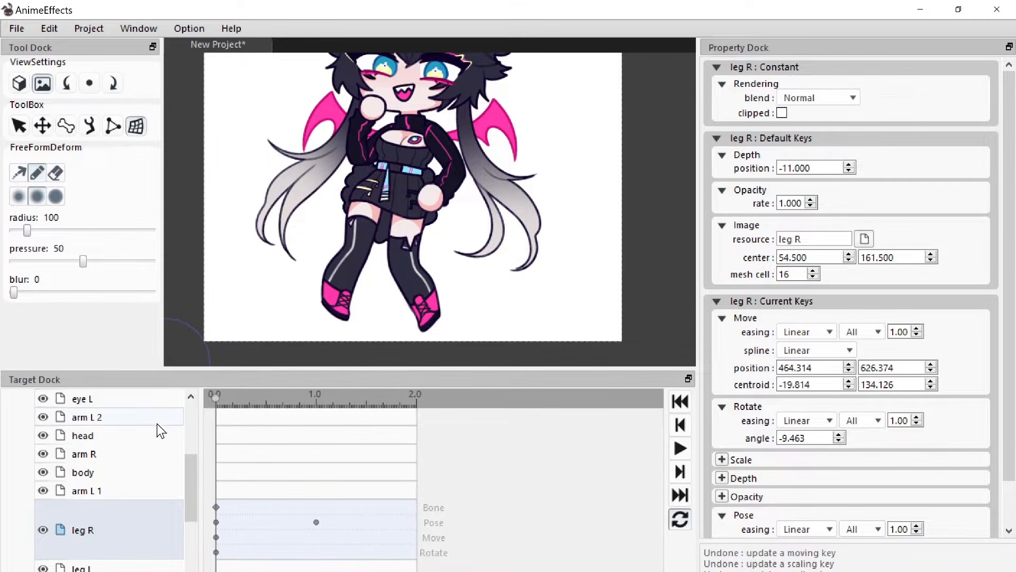
scroll(160, 455, "up", 2)
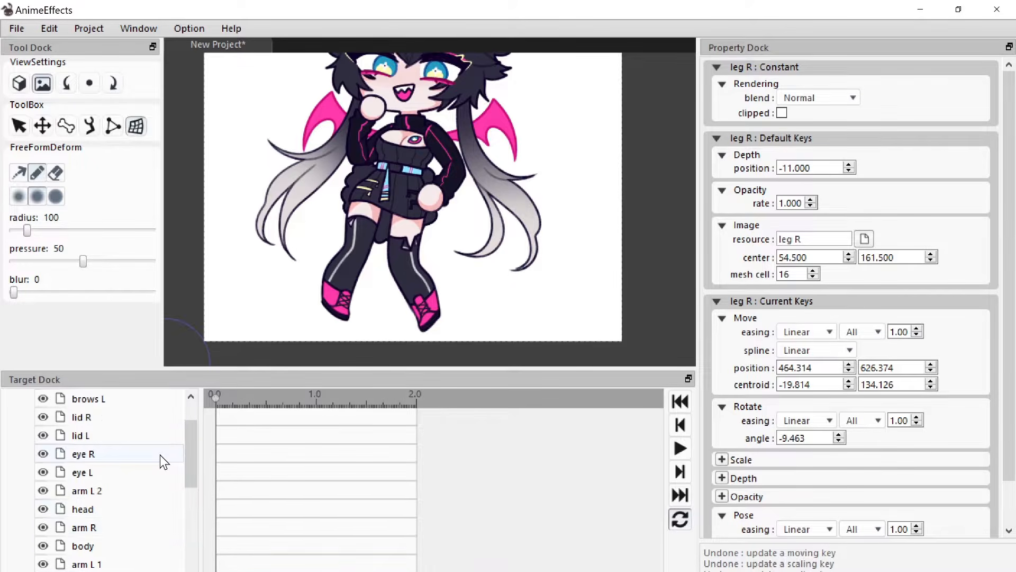
scroll(159, 455, "down", 4)
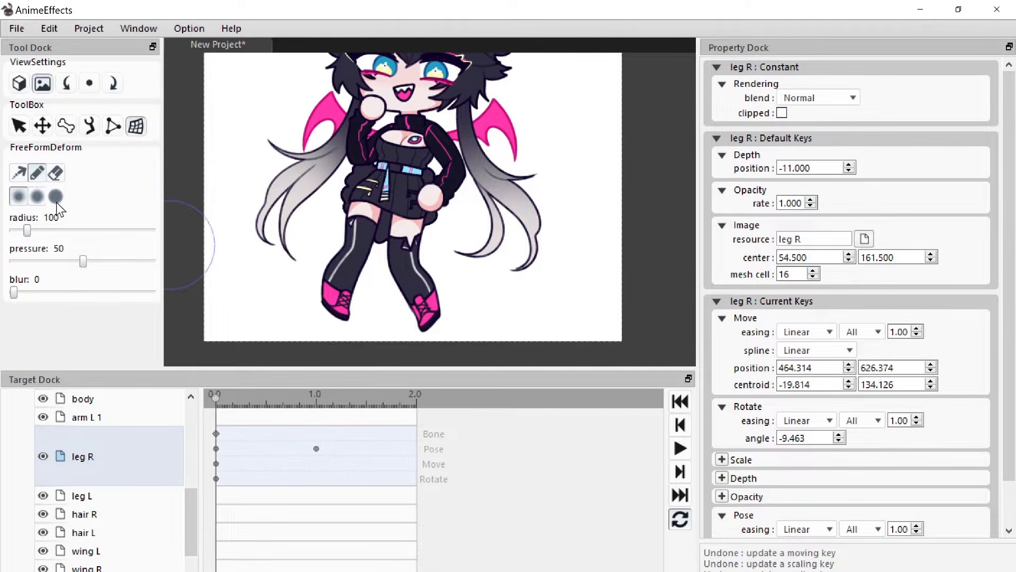
left_click(39, 199)
scroll(80, 507, "up", 2)
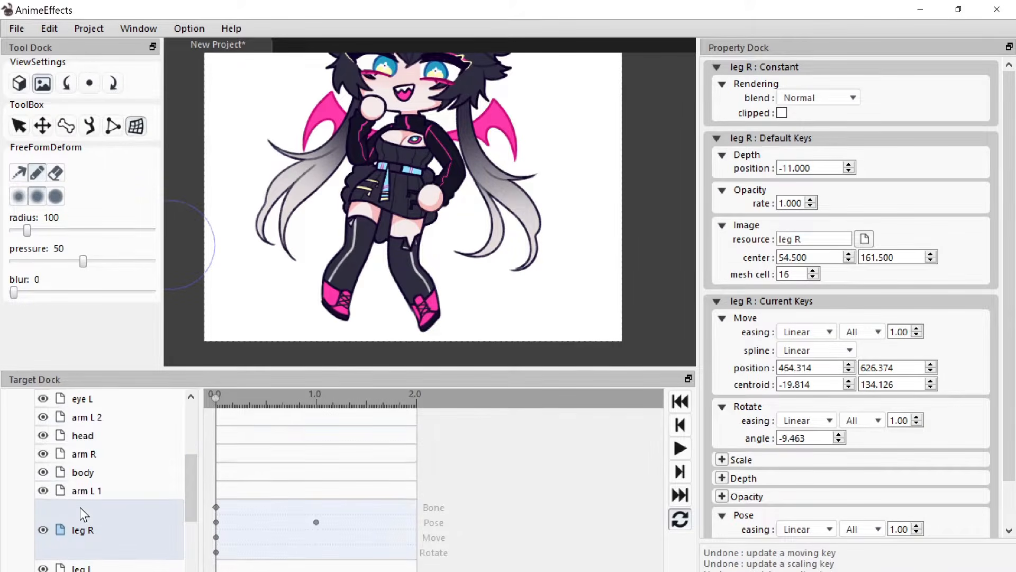
scroll(121, 471, "down", 2)
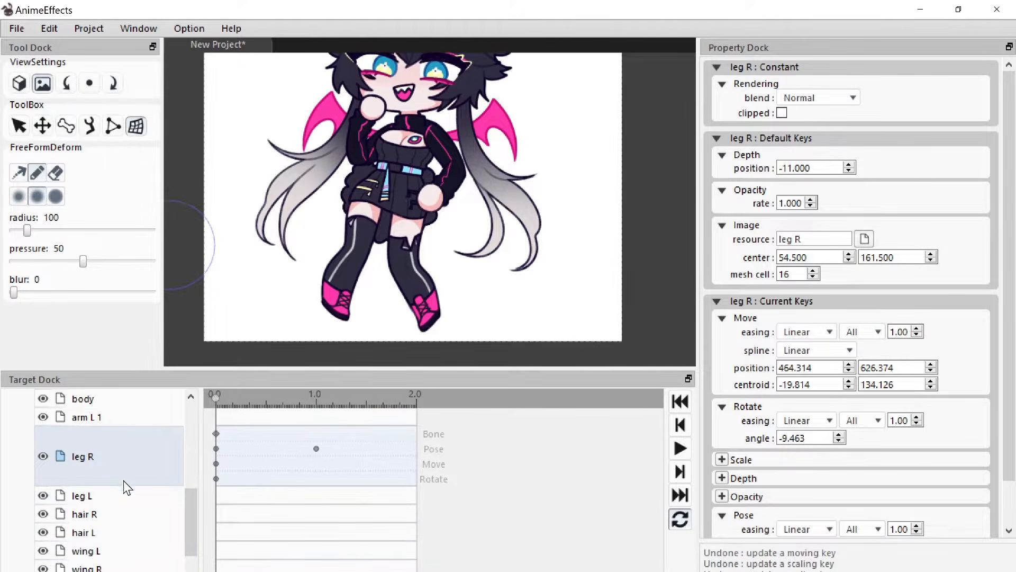
left_click(127, 514)
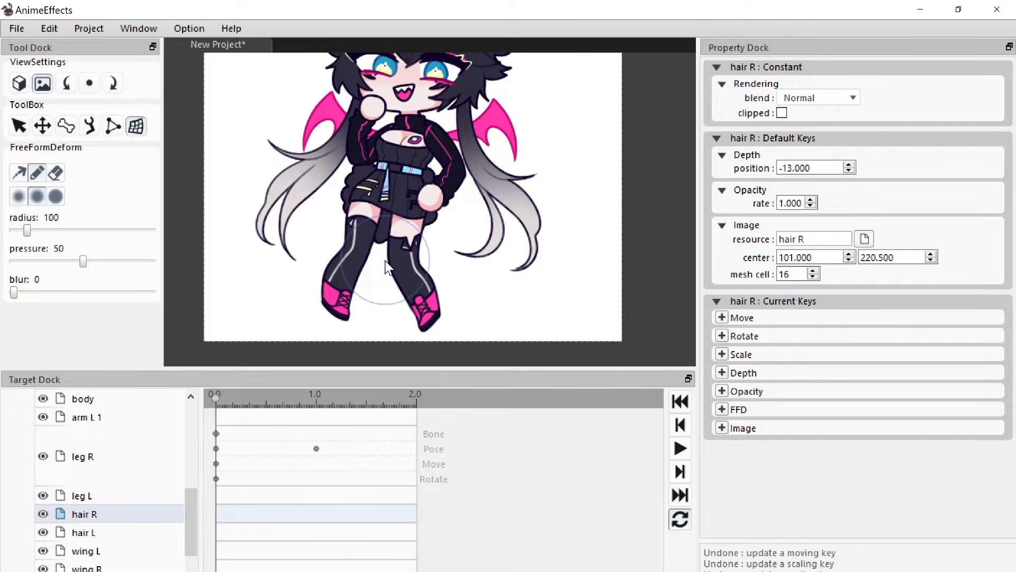
left_click(722, 408)
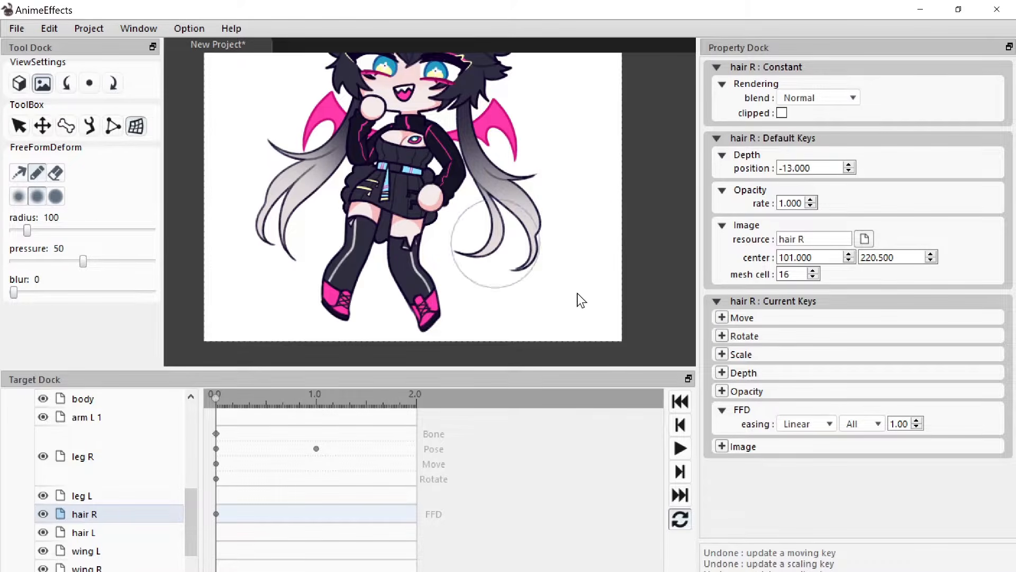
Step: At 1.0, deform hair R's lower strands inward toward the body with the softest drawing brush at radius 231
left_click(315, 398)
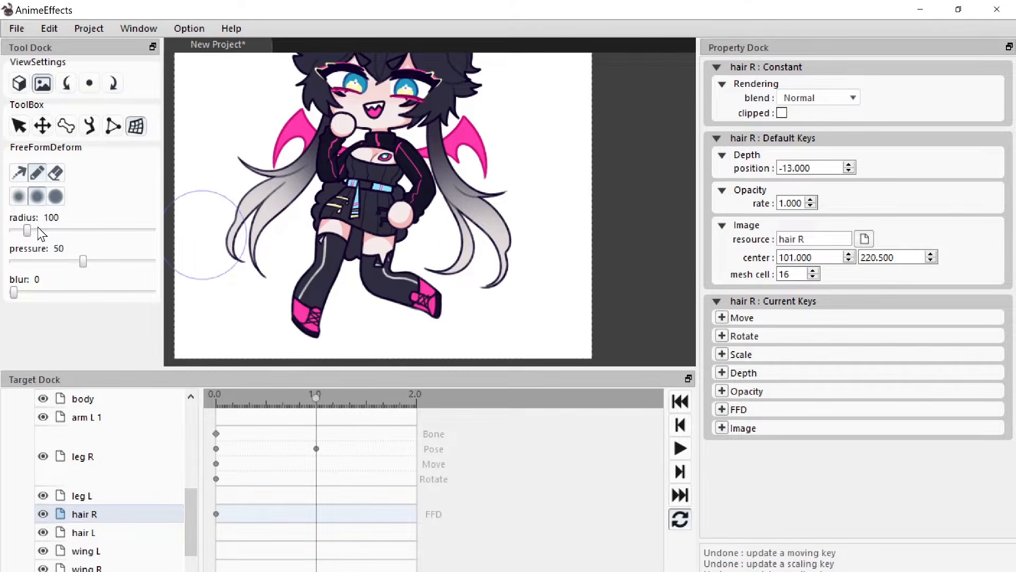
left_click_drag(28, 230, 45, 233)
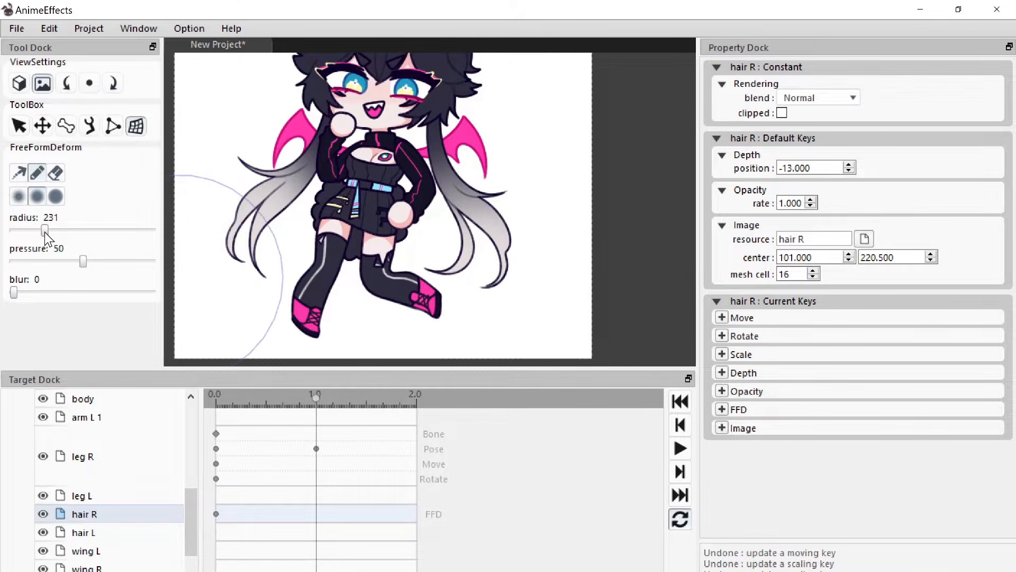
left_click(17, 198)
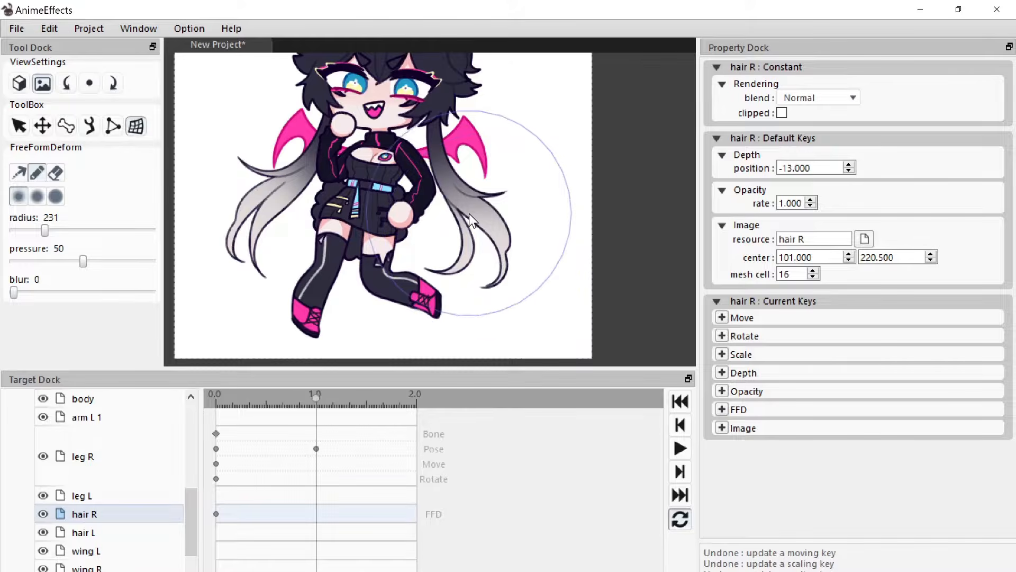
mouse_move(469, 213)
left_mouse_down()
mouse_move(441, 221)
mouse_move(479, 262)
mouse_move(464, 267)
left_mouse_up()
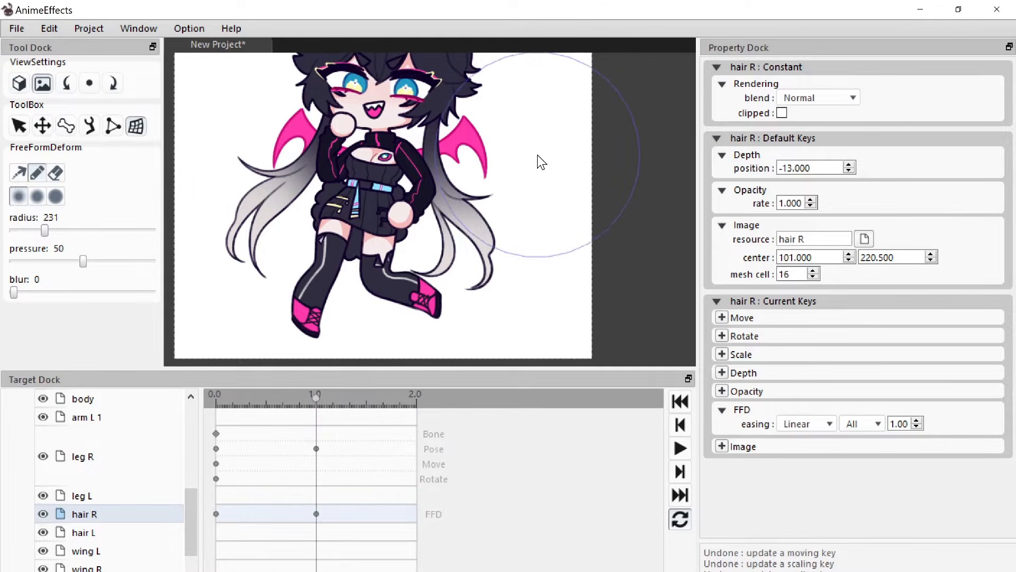
left_click_drag(538, 158, 540, 152)
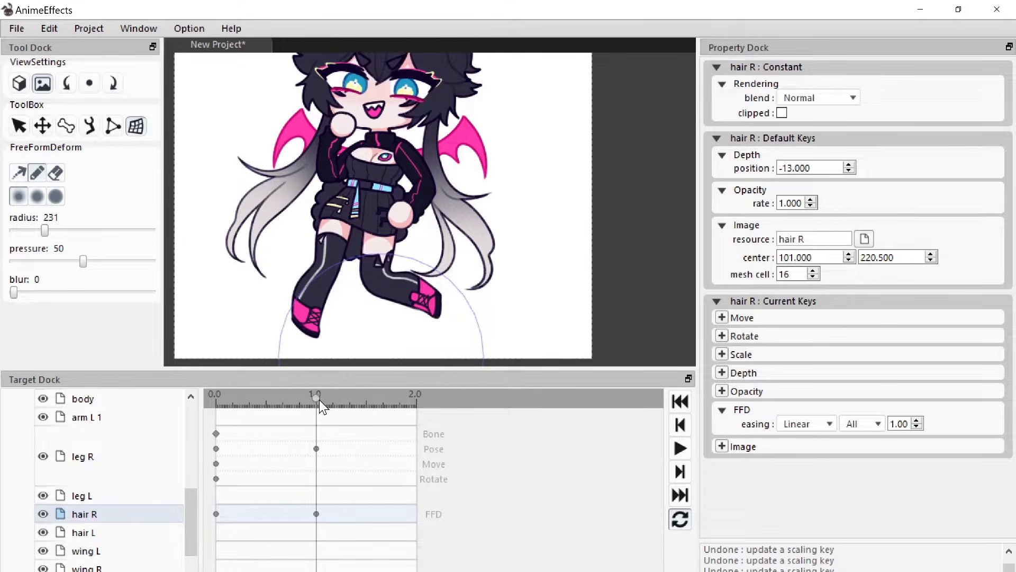
Step: Play the animation from 0.0 to check hair R's deformation
left_click_drag(320, 399, 150, 443)
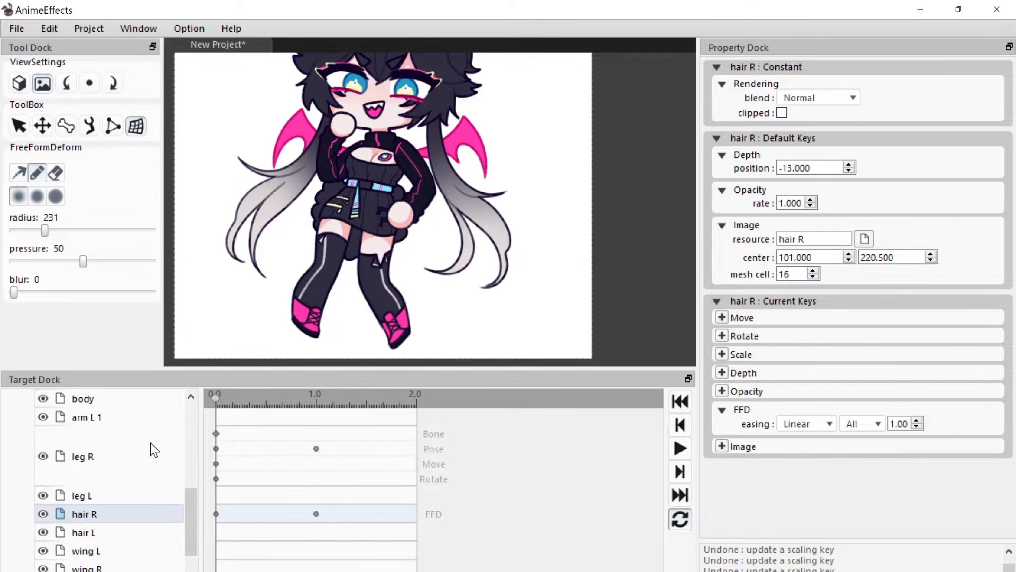
left_click(681, 450)
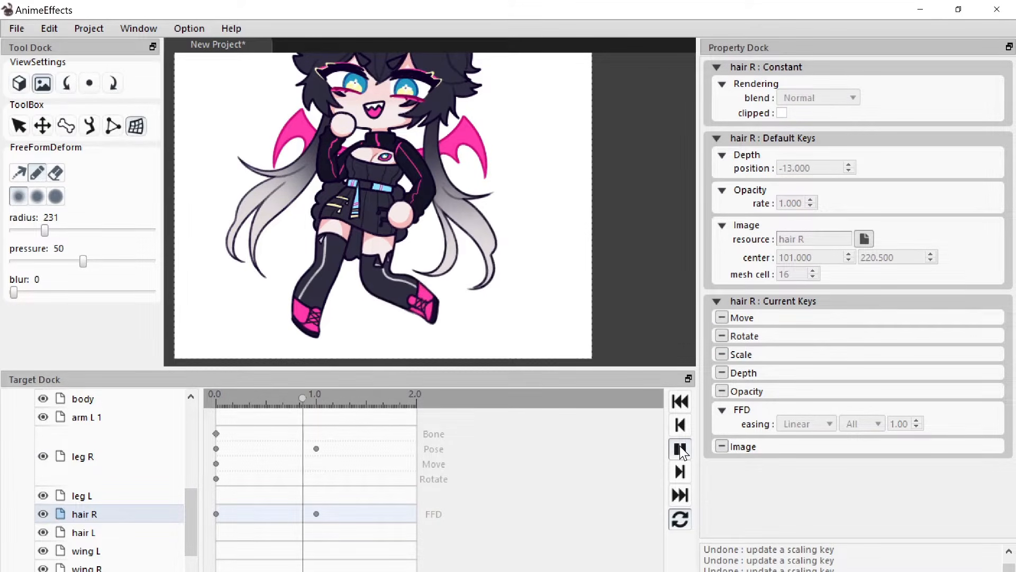
left_click(679, 448)
Step: Erase hair R's free form deformation at 1.0 using the FFD eraser with radius 303
mouse_move(273, 398)
left_mouse_down()
mouse_move(224, 401)
mouse_move(315, 397)
left_mouse_up()
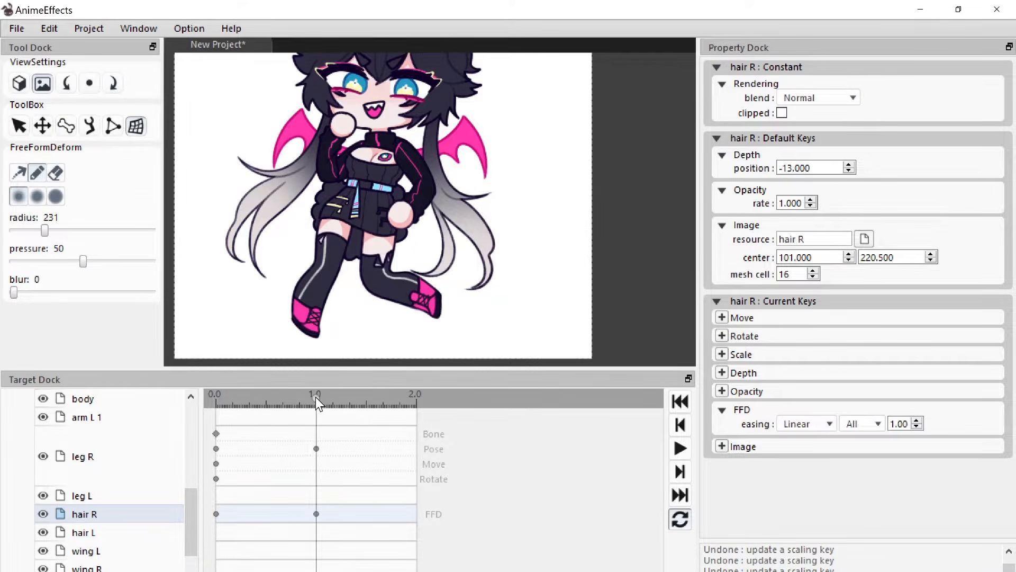
left_click(57, 172)
left_click_drag(37, 229, 71, 213)
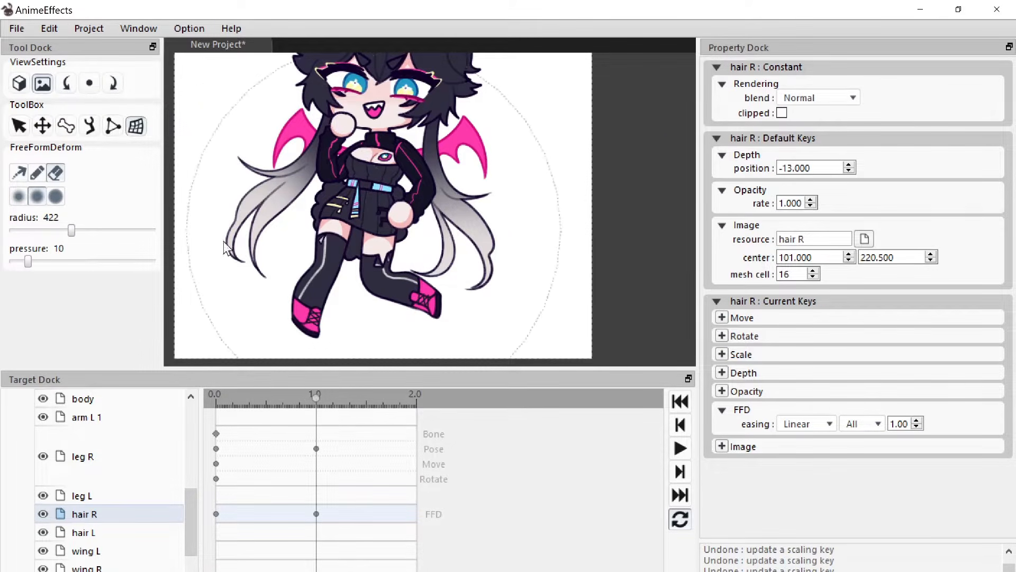
left_click_drag(68, 232, 55, 232)
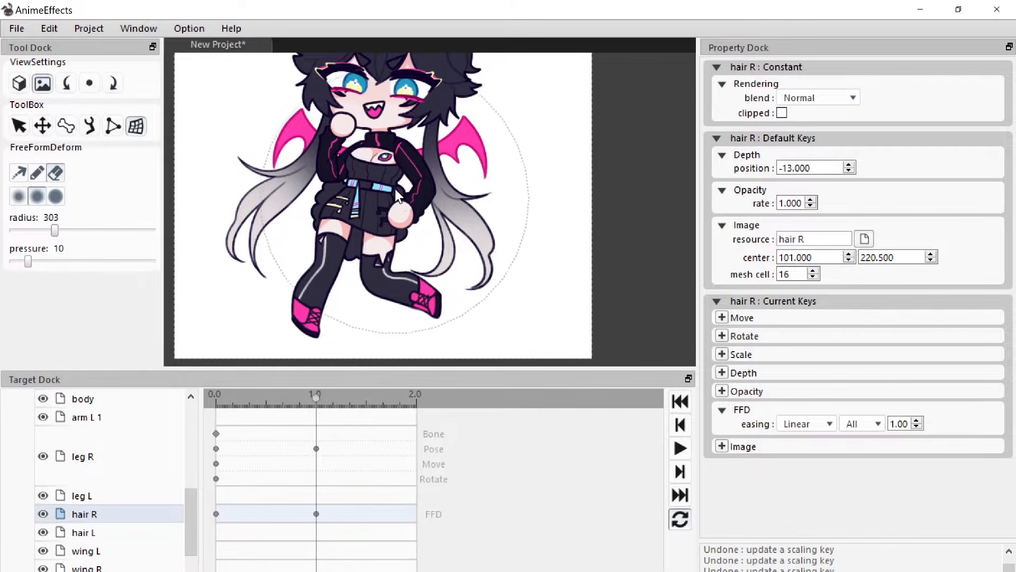
mouse_move(396, 222)
left_mouse_down()
mouse_move(400, 198)
mouse_move(416, 218)
mouse_move(437, 182)
mouse_move(451, 199)
left_mouse_up()
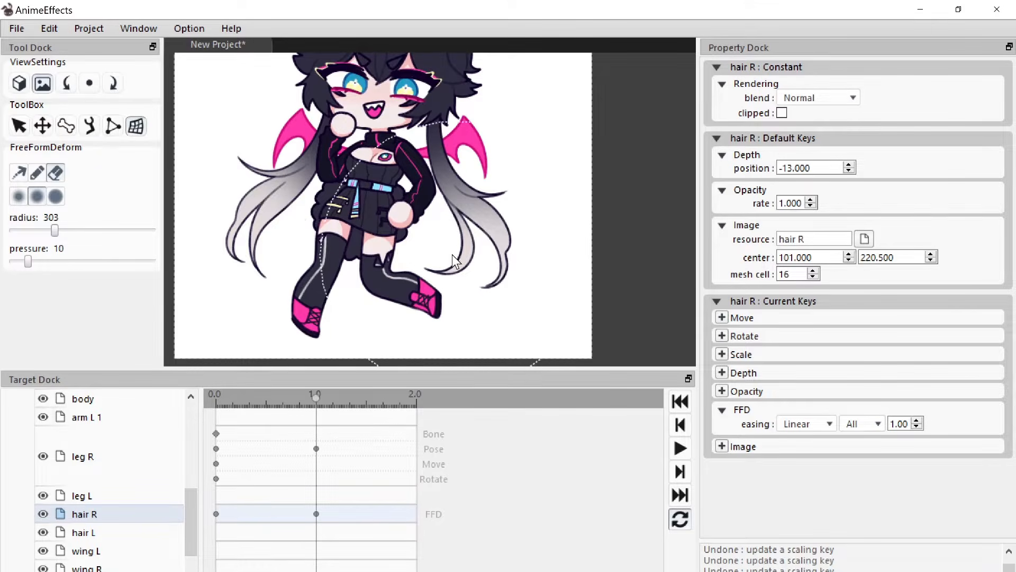
Step: Select leg R and set the free form deform drawing brush to radius 29
left_click_drag(324, 401, 213, 401)
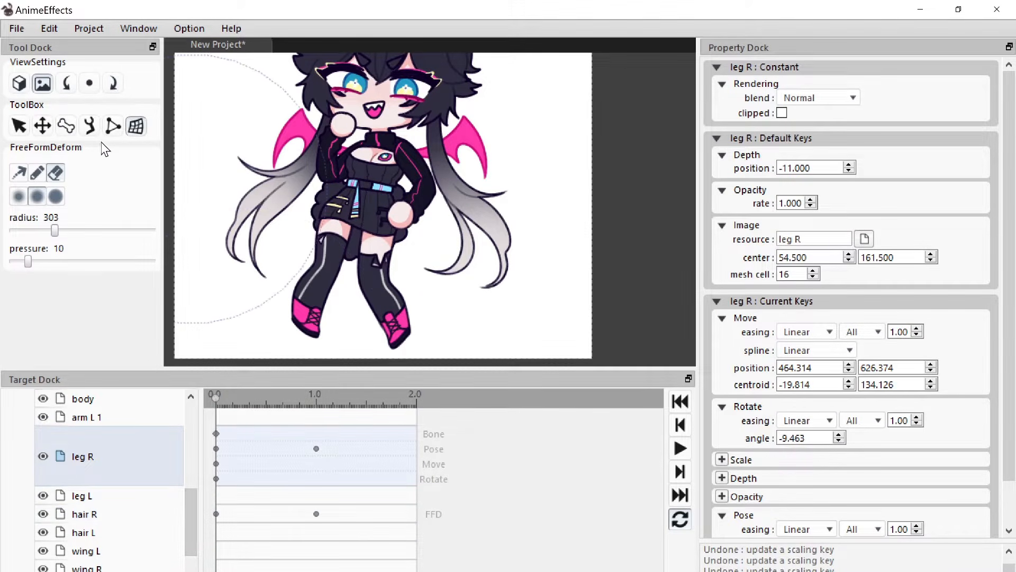
scroll(358, 256, "up", 3)
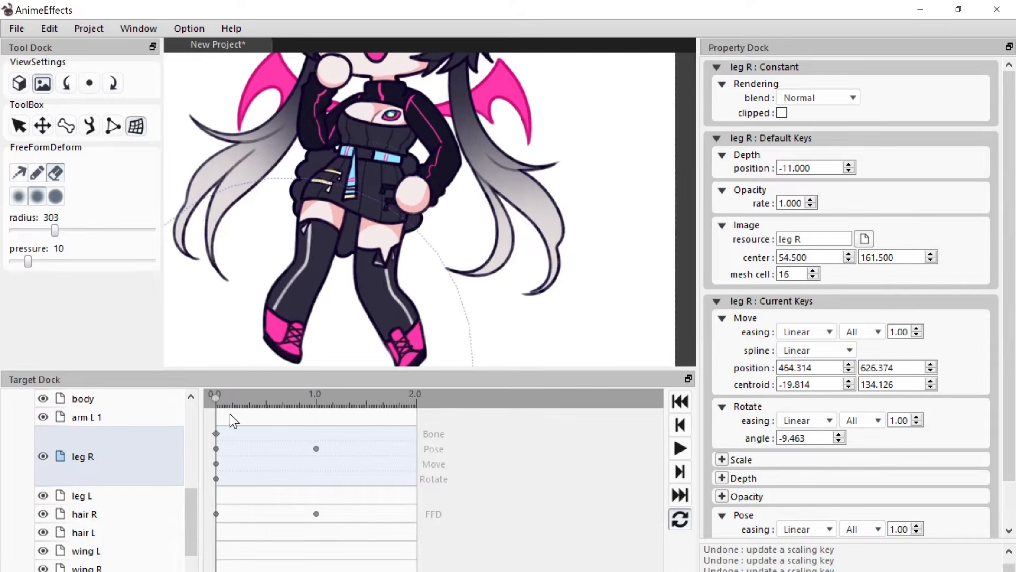
left_click_drag(230, 405, 338, 403)
scroll(477, 262, "down", 2)
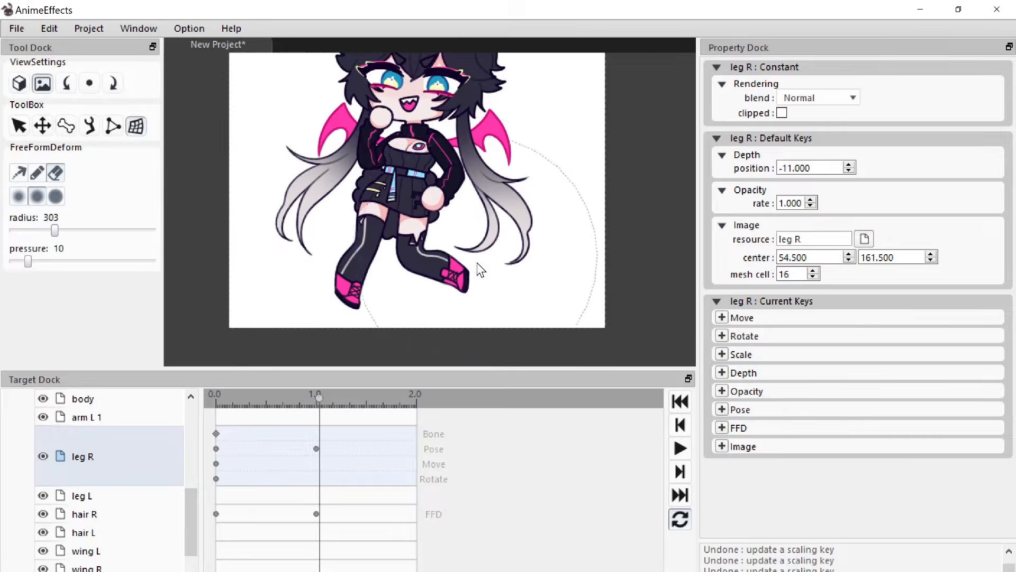
scroll(395, 268, "up", 5)
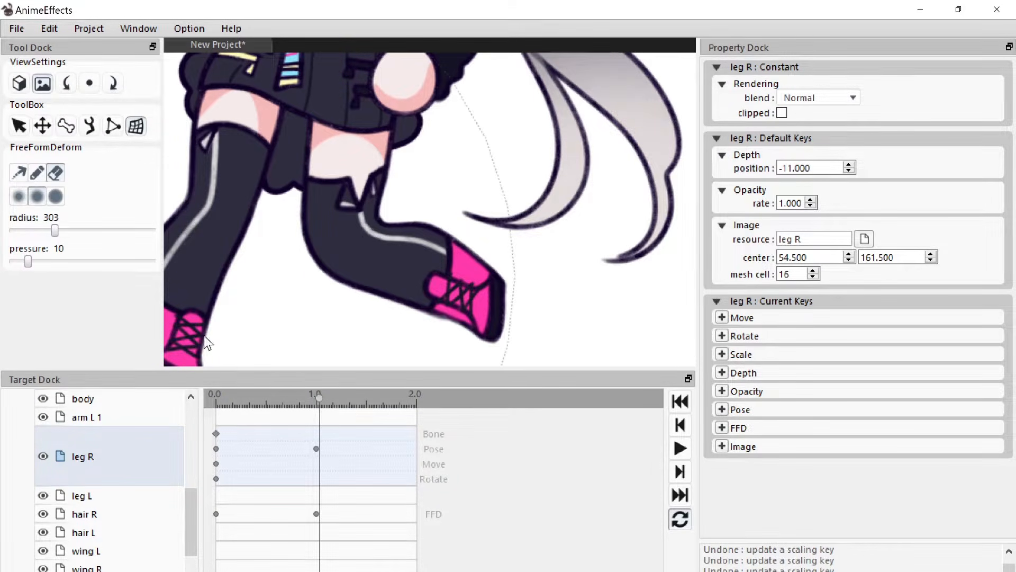
left_click_drag(55, 235, 18, 234)
left_click(37, 173)
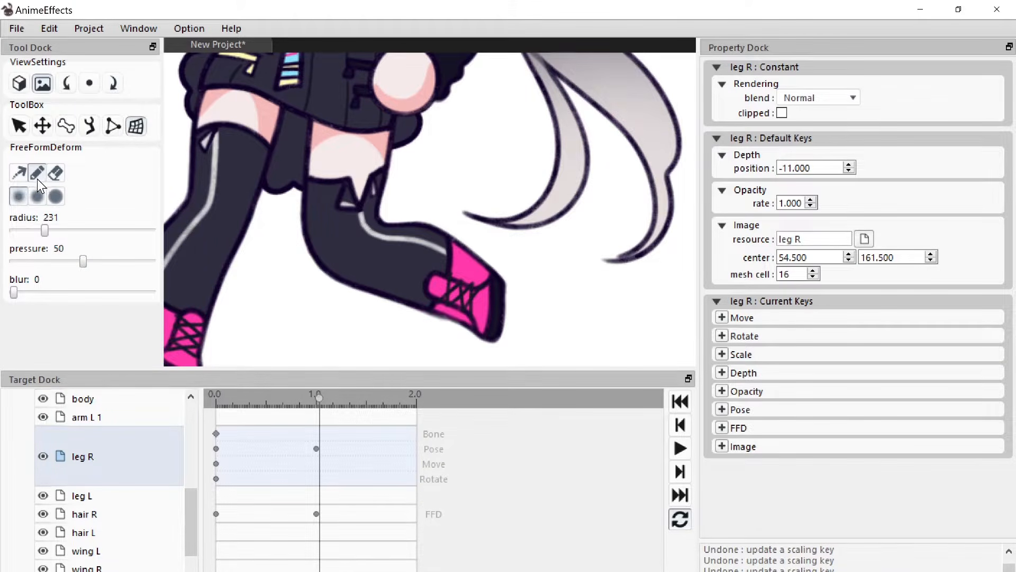
left_click_drag(42, 230, 18, 232)
Step: Add an FFD key to leg R at 0.0
left_click(215, 396)
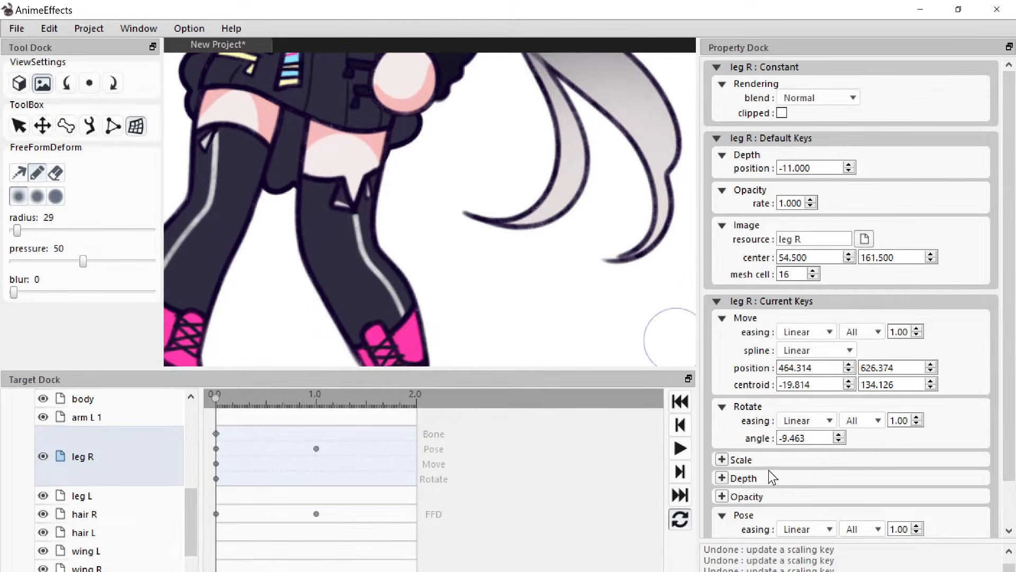
scroll(752, 503, "down", 1)
left_click(724, 503)
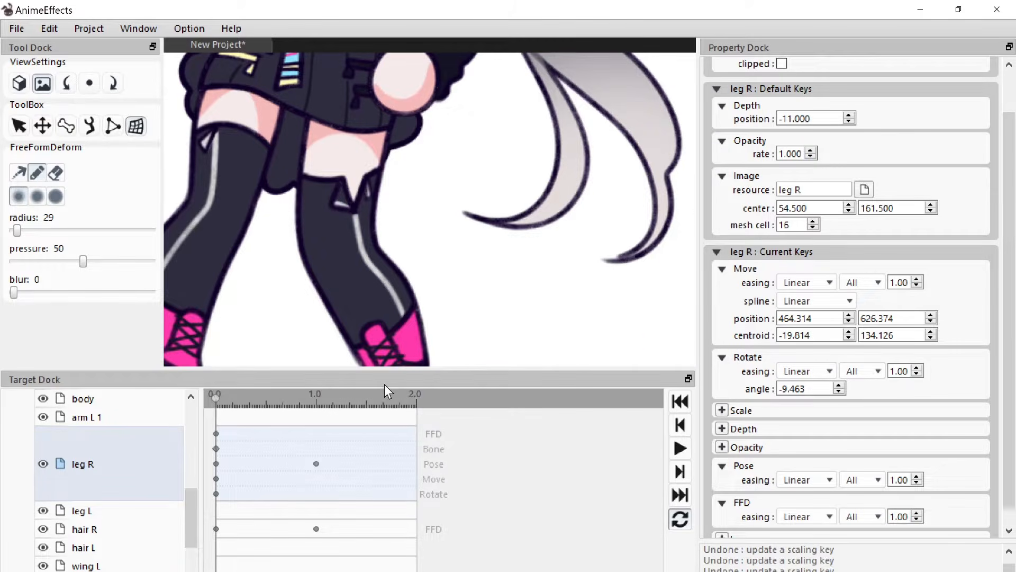
Step: At 1.0, pull the inner crease of leg R's bent knee slightly outward with the deform brush
left_click(316, 398)
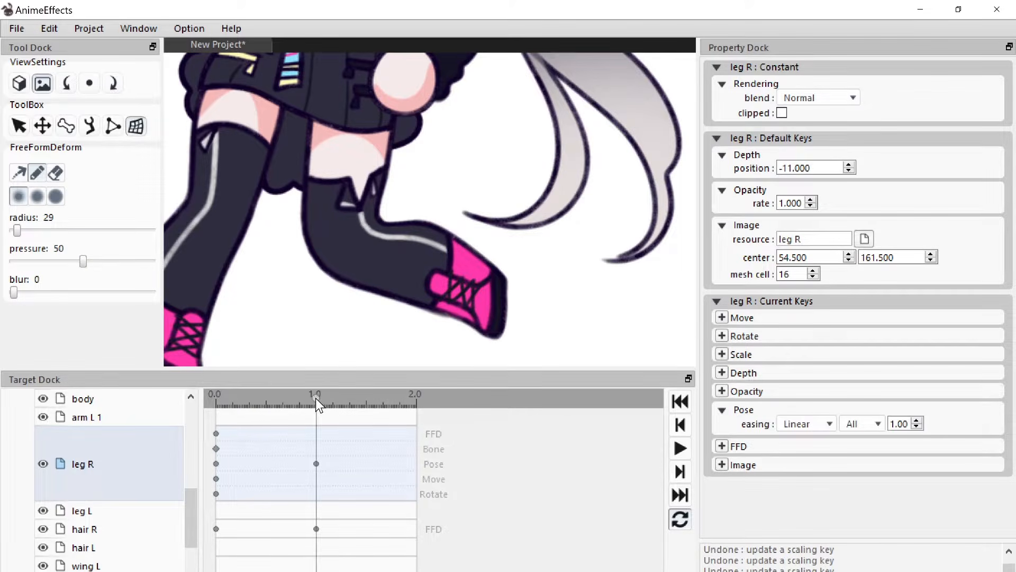
scroll(382, 205, "up", 3)
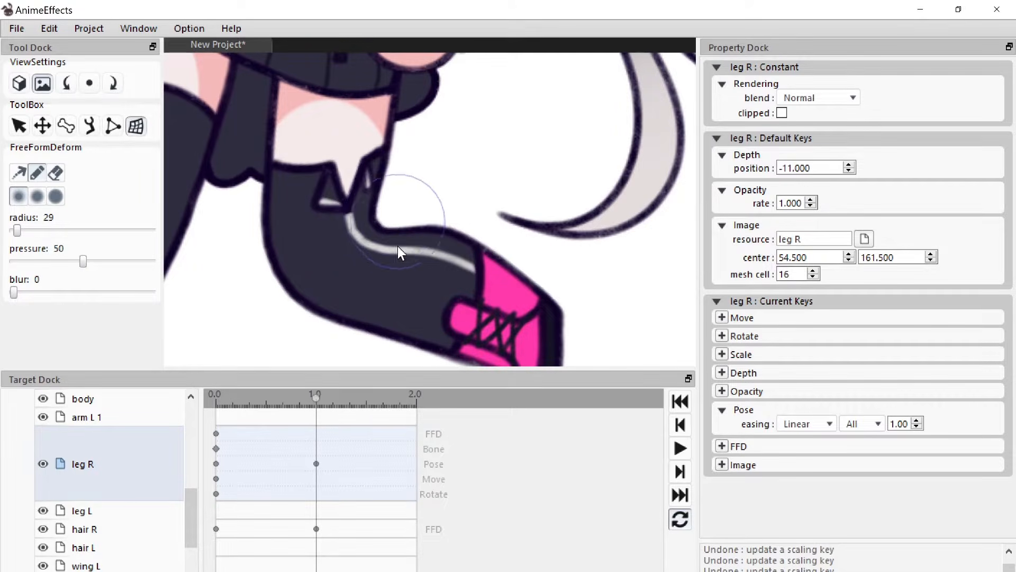
mouse_move(390, 215)
left_mouse_down()
mouse_move(404, 203)
mouse_move(393, 210)
left_mouse_up()
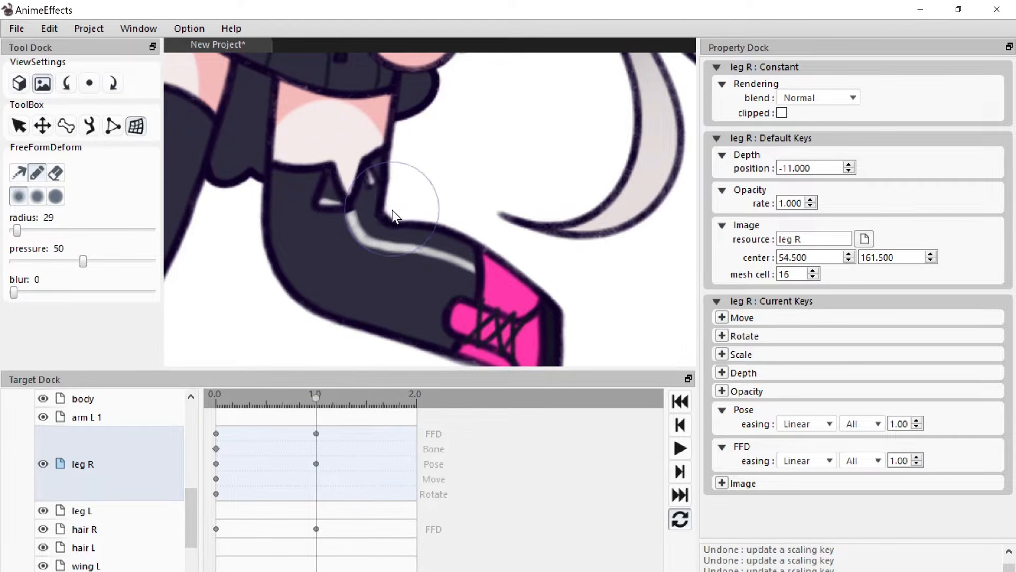
scroll(459, 180, "down", 1)
scroll(459, 180, "down", 5)
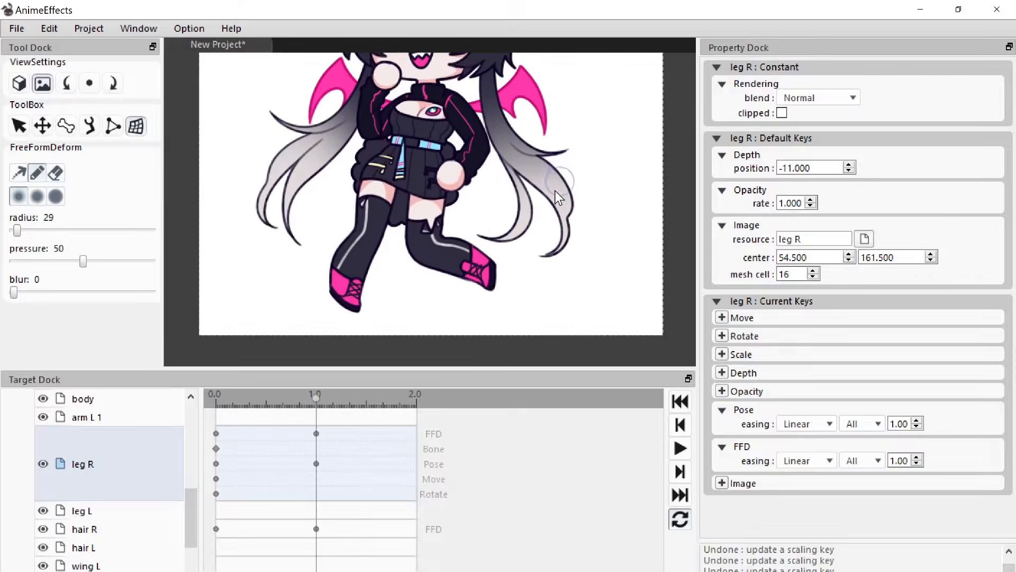
Step: Play the looping animation from 0.0 to check leg R's deformed bend, and return to the start
left_click_drag(315, 404, 166, 424)
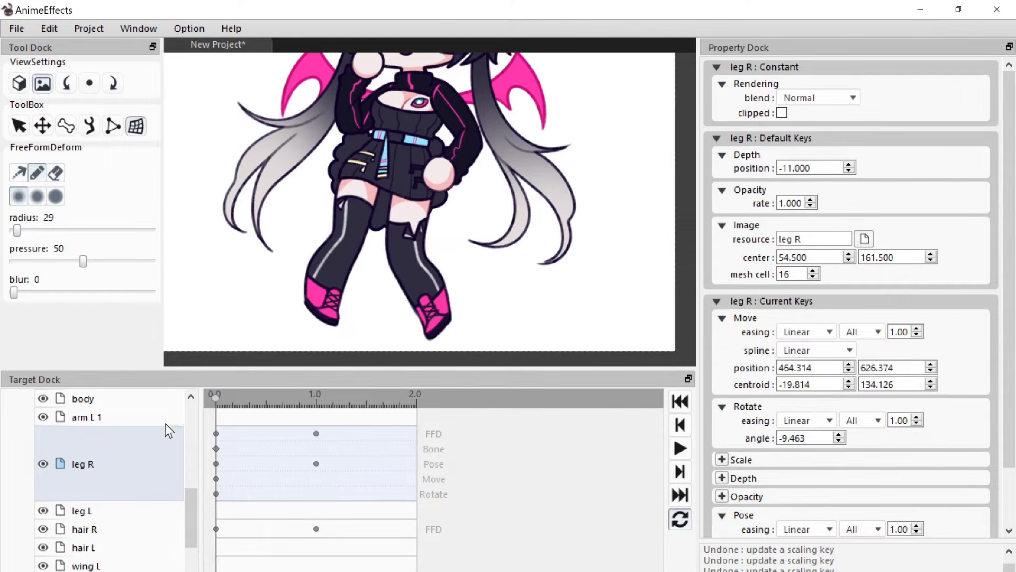
left_click(681, 448)
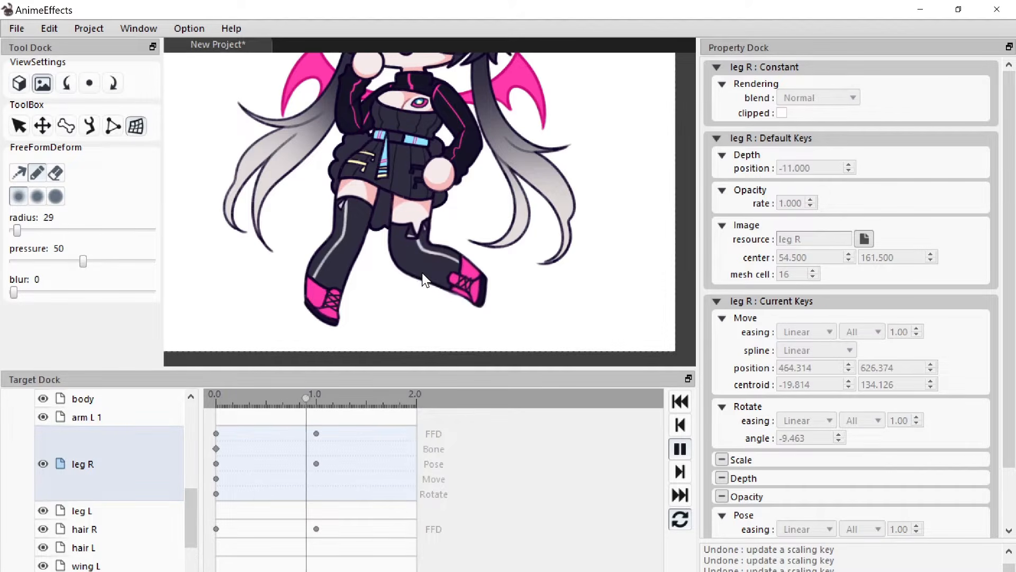
scroll(408, 270, "down", 2)
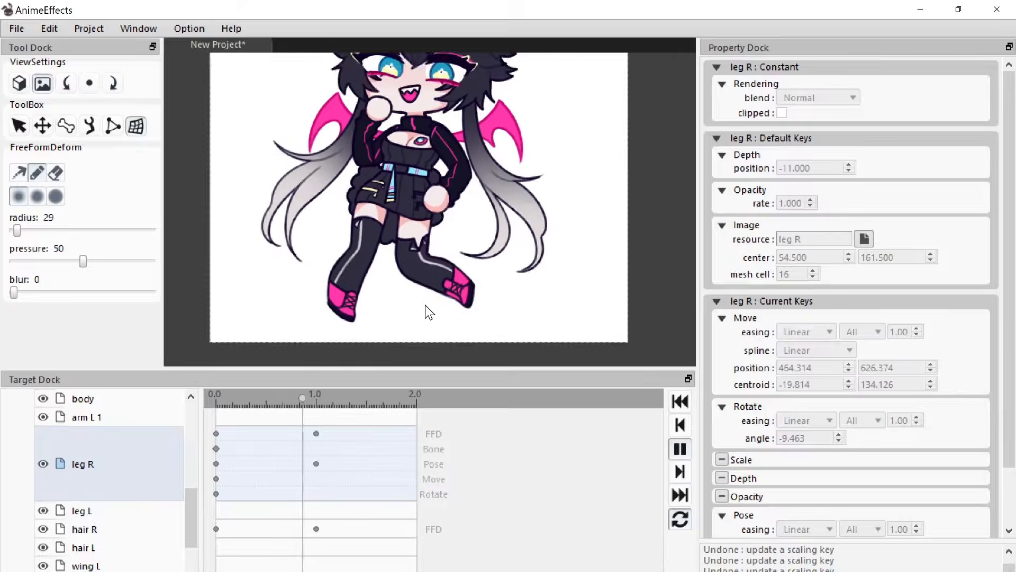
left_click(681, 448)
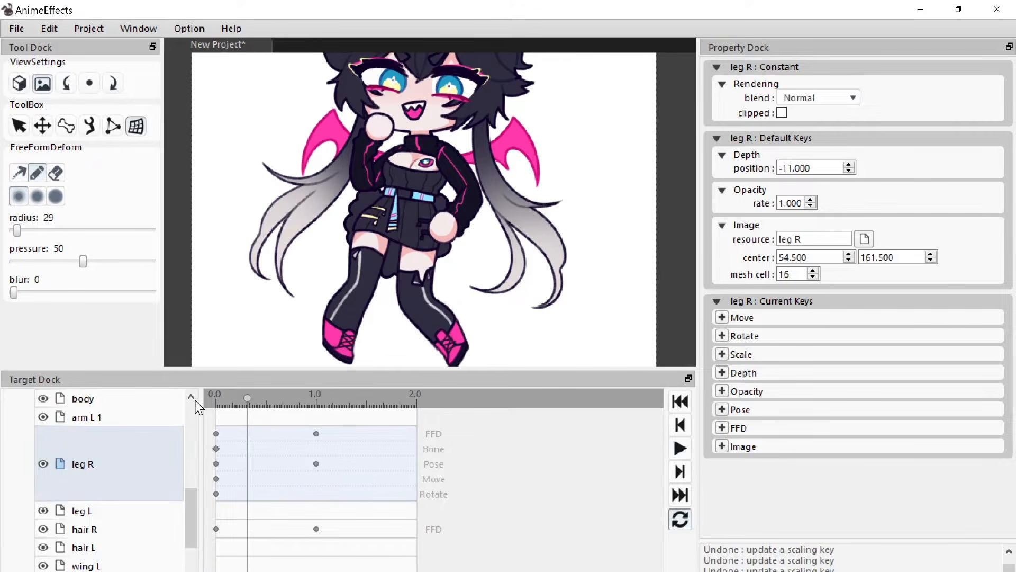
left_click(114, 446)
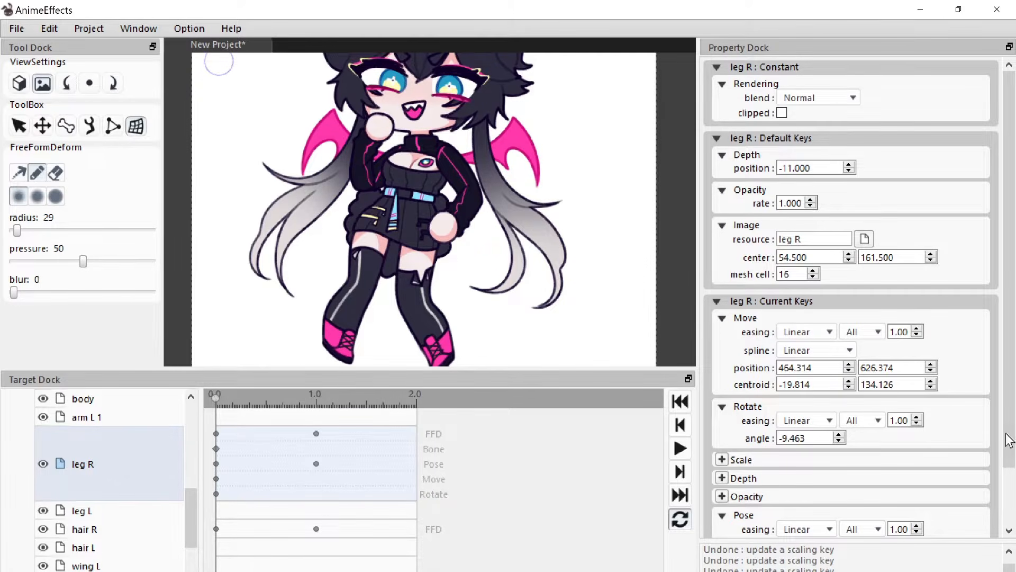
Step: Set the easing weight of leg R's Move key at 0.0 to 0.80 and its rotation angle to -10.463
scroll(826, 178, "down", 3)
scroll(900, 263, "down", 2)
scroll(889, 88, "up", 3)
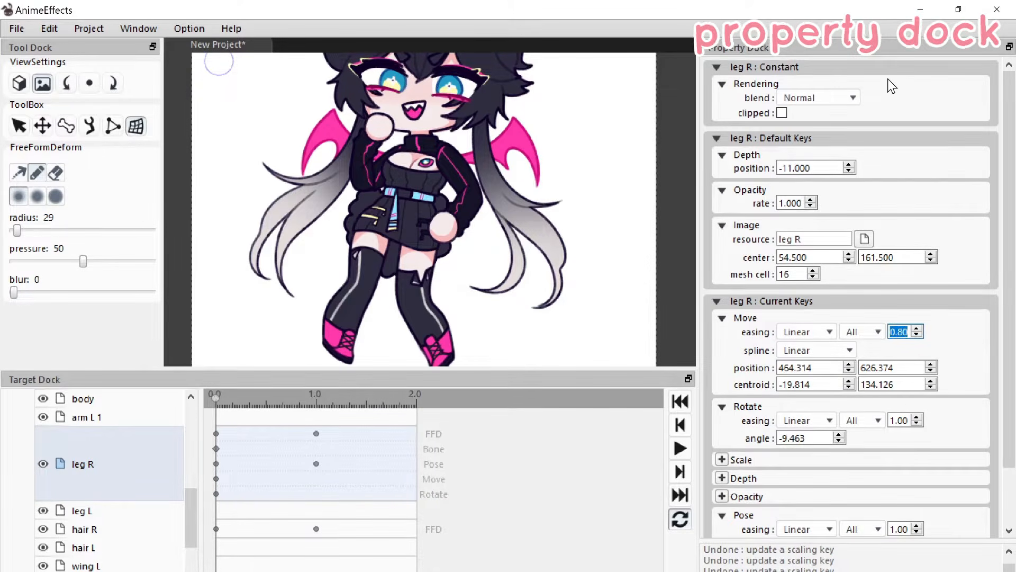
scroll(889, 129, "down", 2)
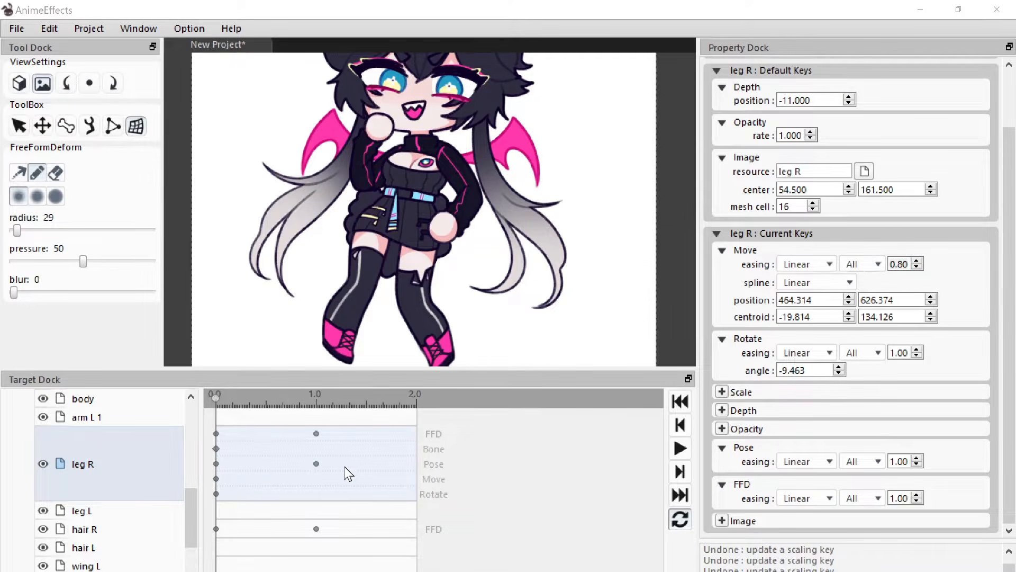
left_click_drag(274, 402, 168, 423)
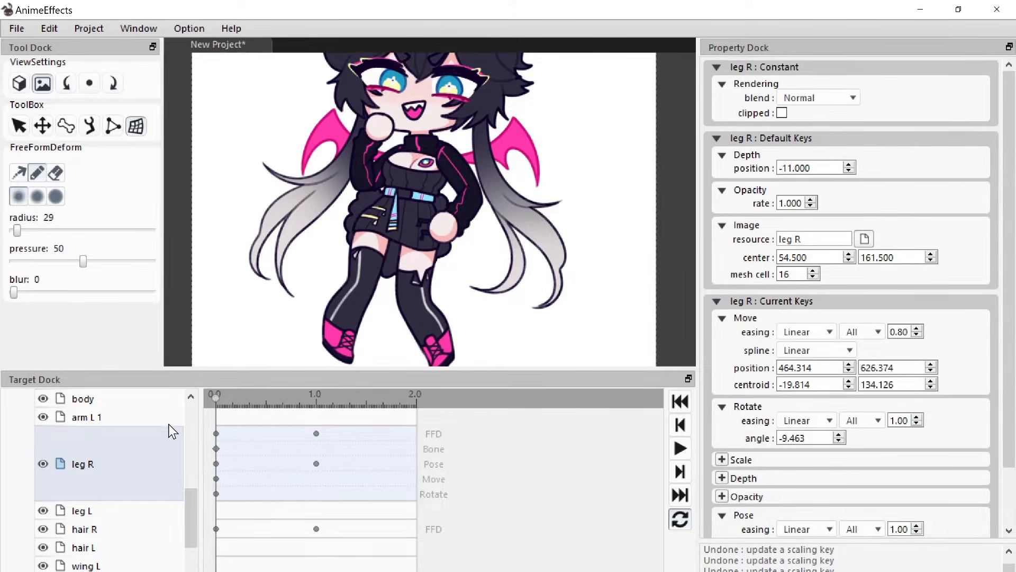
scroll(794, 439, "down", 1)
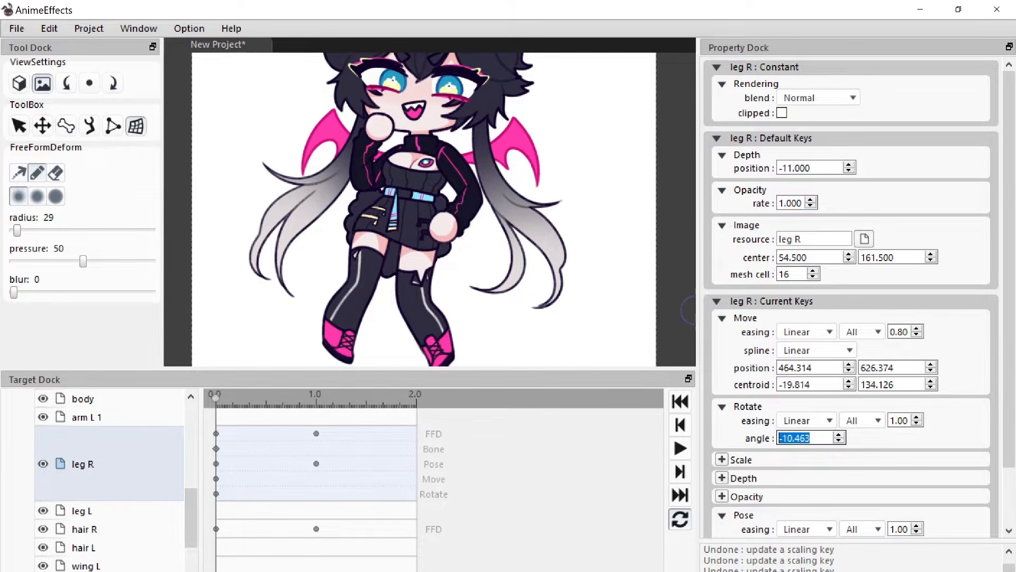
scroll(738, 481, "down", 2)
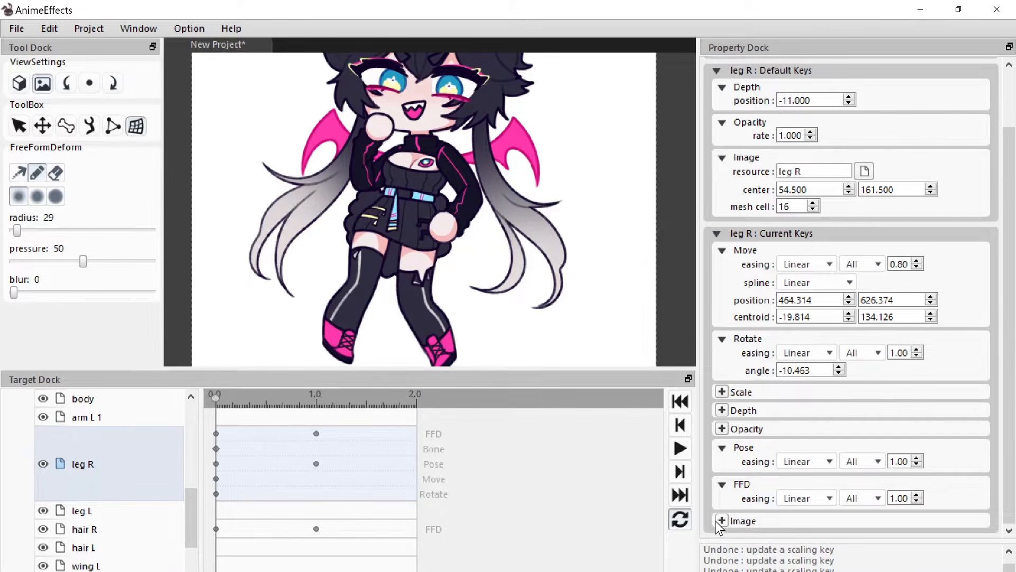
Step: Try adding a Pose key to leg R at about 0.4 on the timeline, undo it, and return to 0.0
left_click_drag(269, 397, 255, 403)
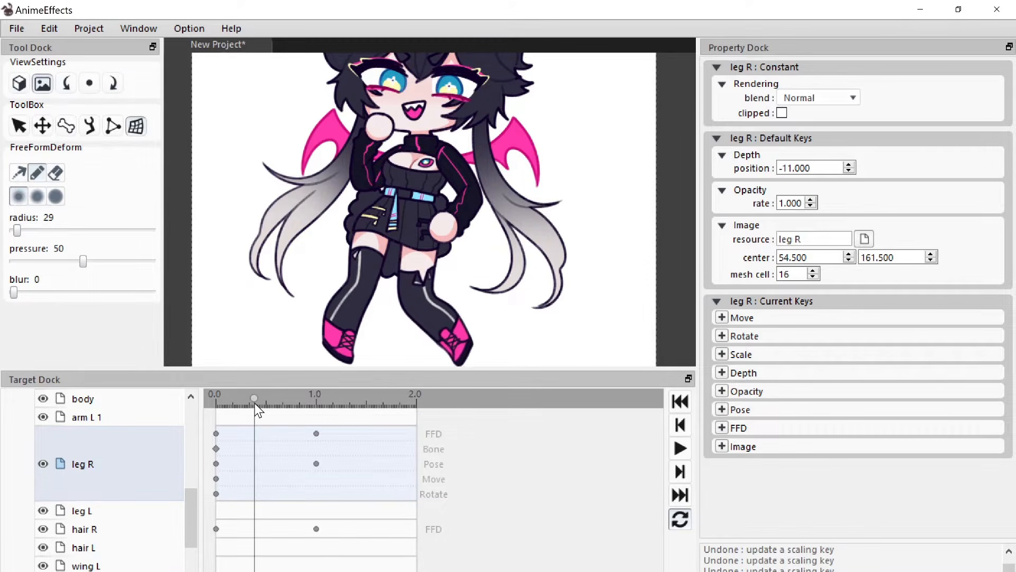
left_click(722, 410)
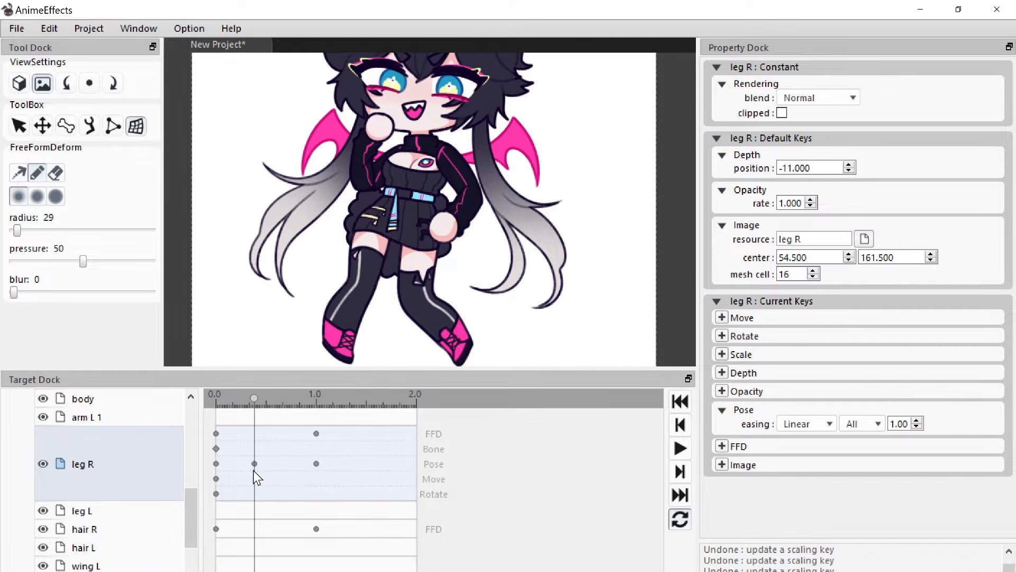
key("ctrl+z")
left_click_drag(255, 398, 123, 434)
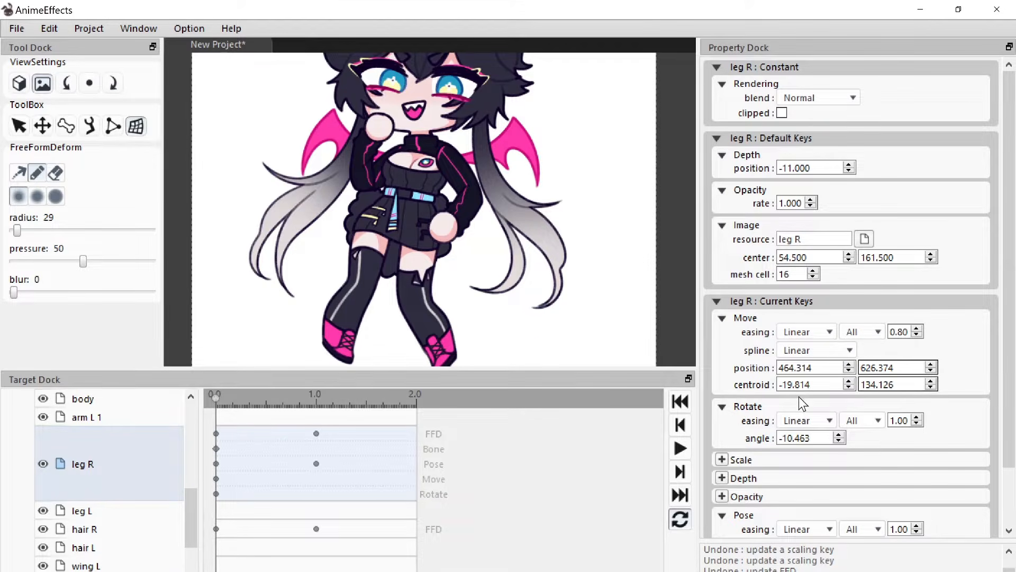
Step: Select the brows R layer and add a Move key to it at 0.0
left_click_drag(216, 397, 146, 449)
scroll(98, 450, "up", 5)
left_click(102, 415)
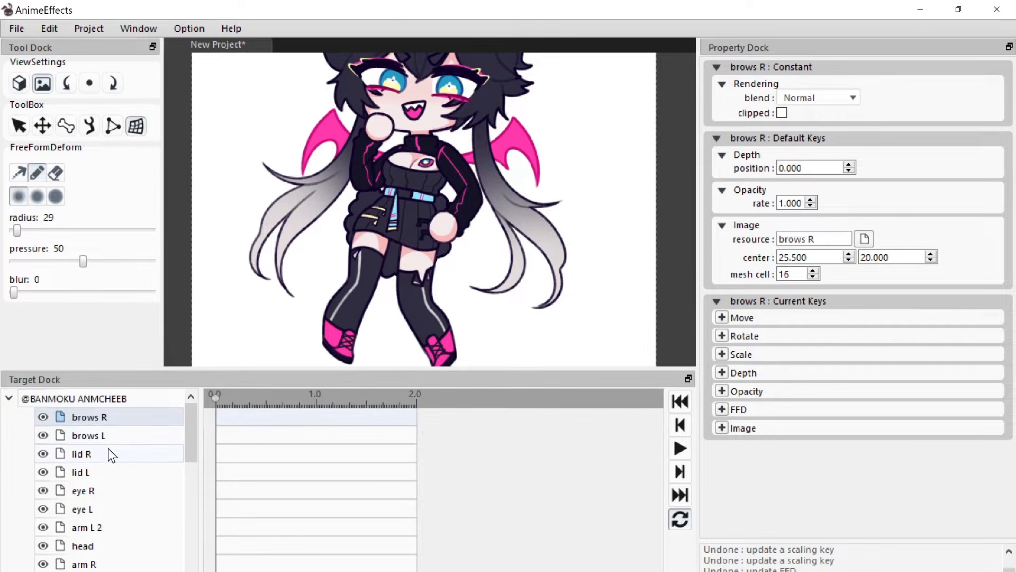
scroll(386, 186, "down", 2)
scroll(399, 92, "up", 3)
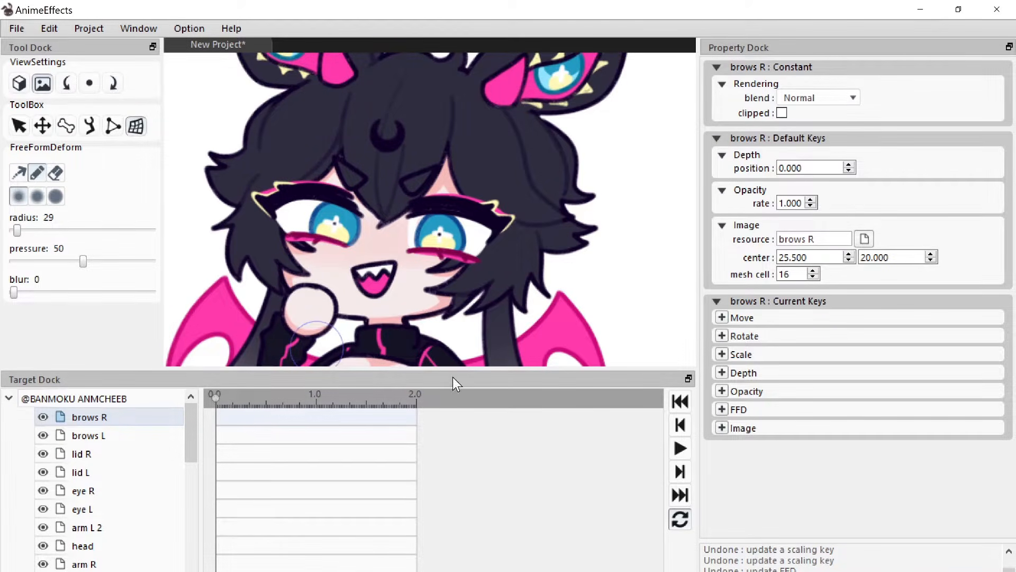
left_click(722, 321)
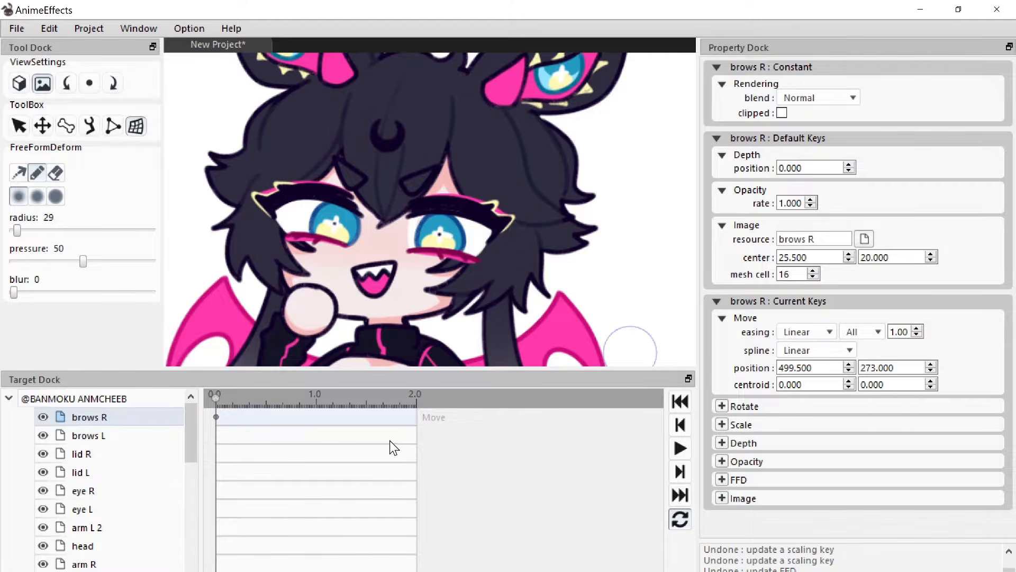
Step: With the SRT Transform tool, raise brows R at 1.0 to position 501.318, 243.000
left_click(316, 396)
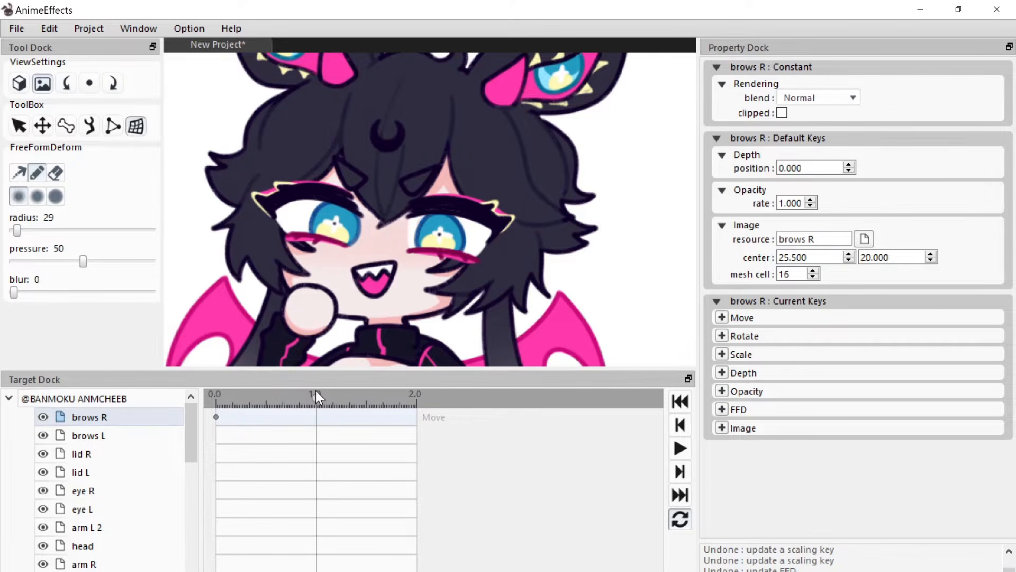
left_click_drag(315, 390, 154, 415)
left_click(24, 123)
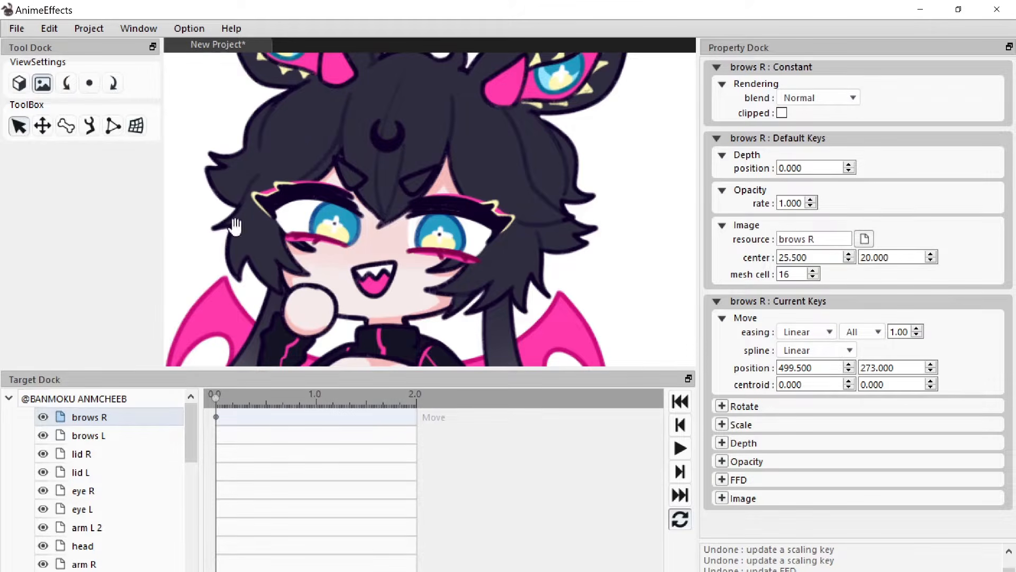
left_click(48, 128)
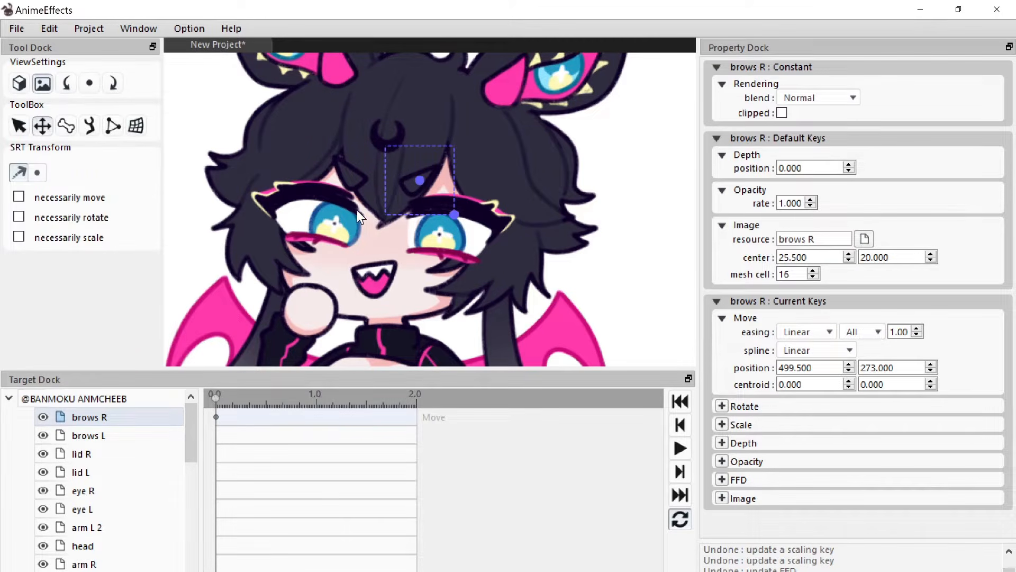
left_click_drag(424, 197, 427, 172)
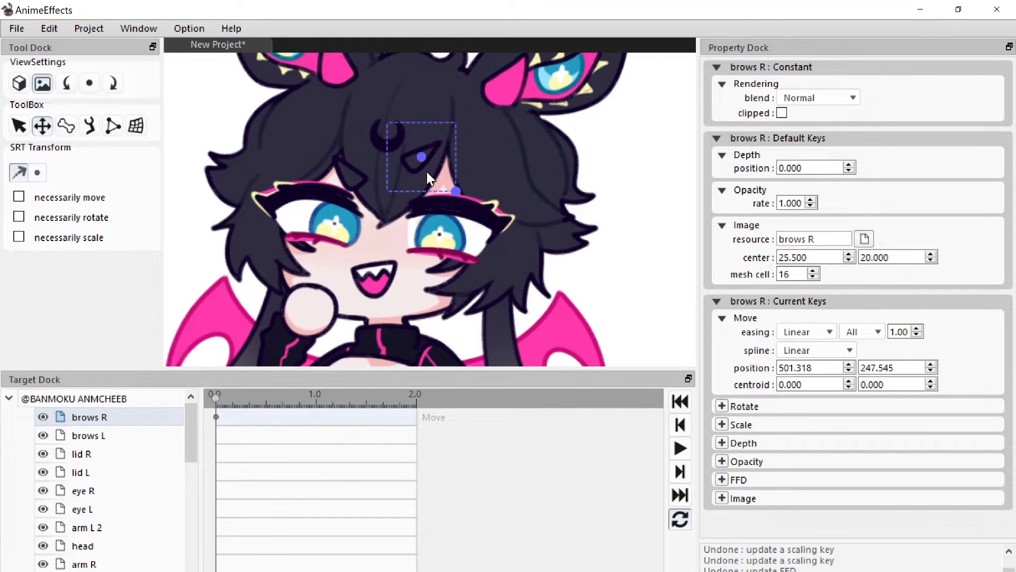
key("ctrl+z")
left_click_drag(319, 398, 316, 398)
left_click_drag(425, 202, 427, 175)
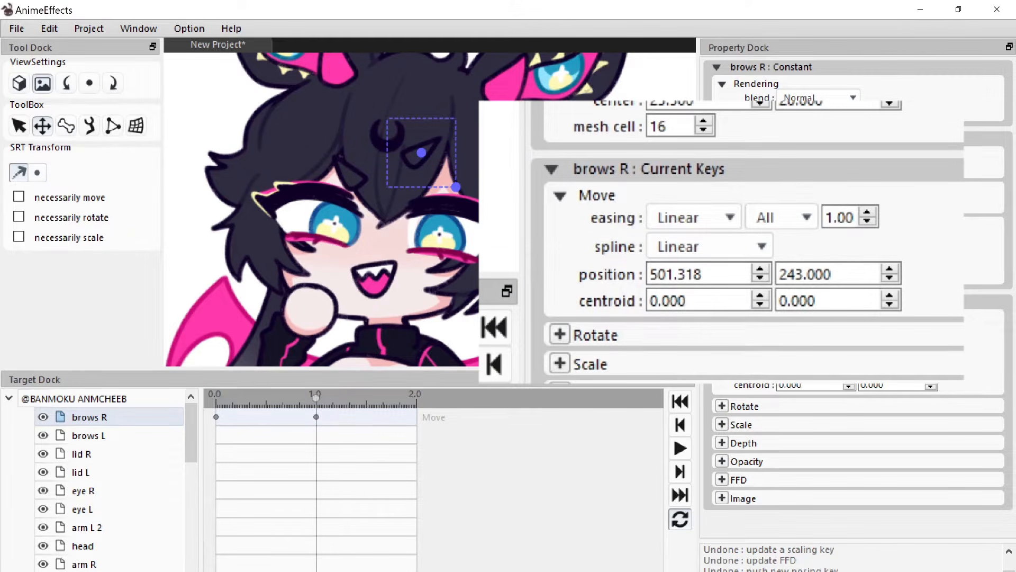
Step: Set the horizontal position of brows R's Move key at 1.0 to 499.500, and return to 0.0
left_click_drag(315, 398, 214, 410)
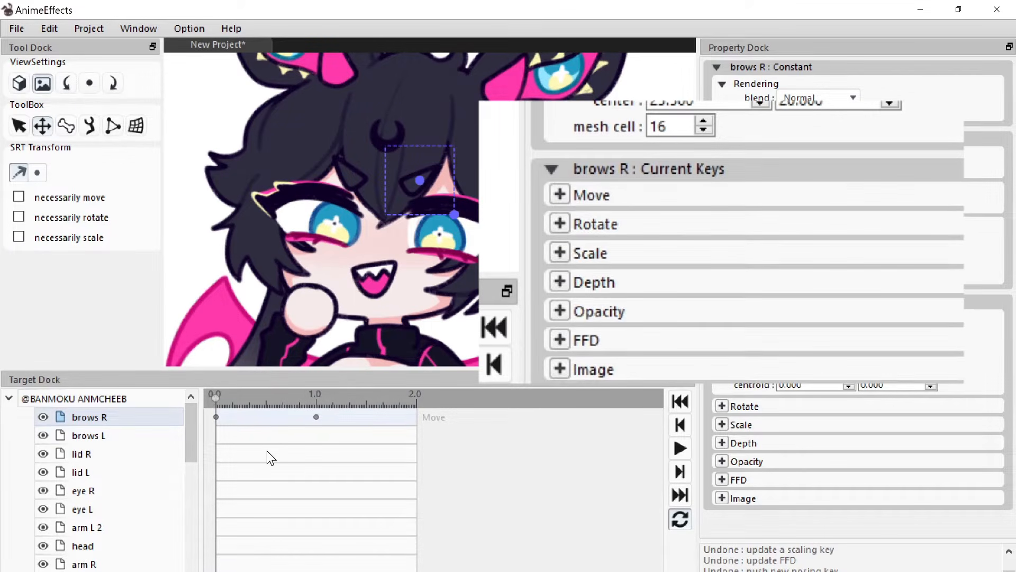
left_click(316, 395)
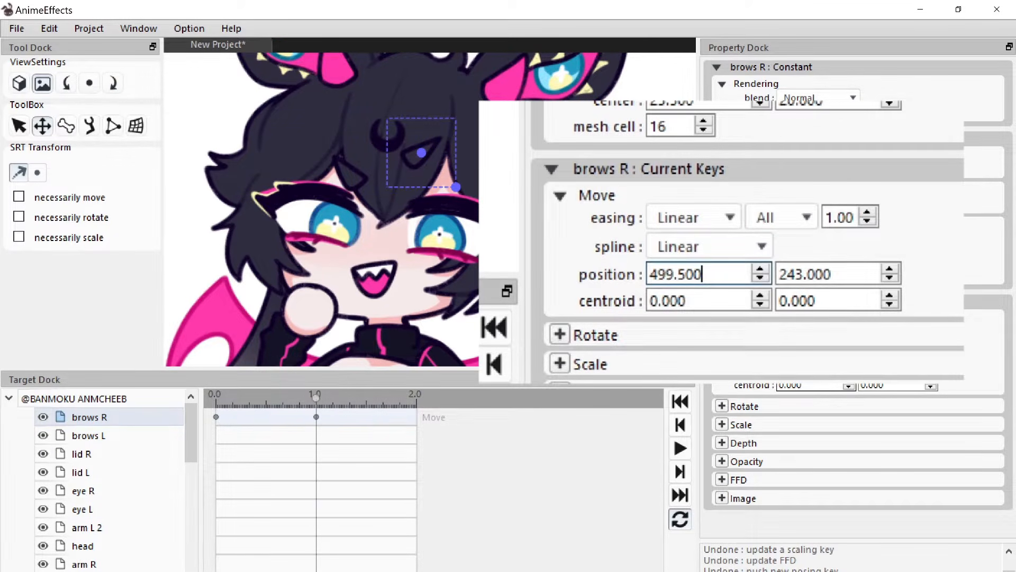
left_click_drag(325, 400, 213, 471)
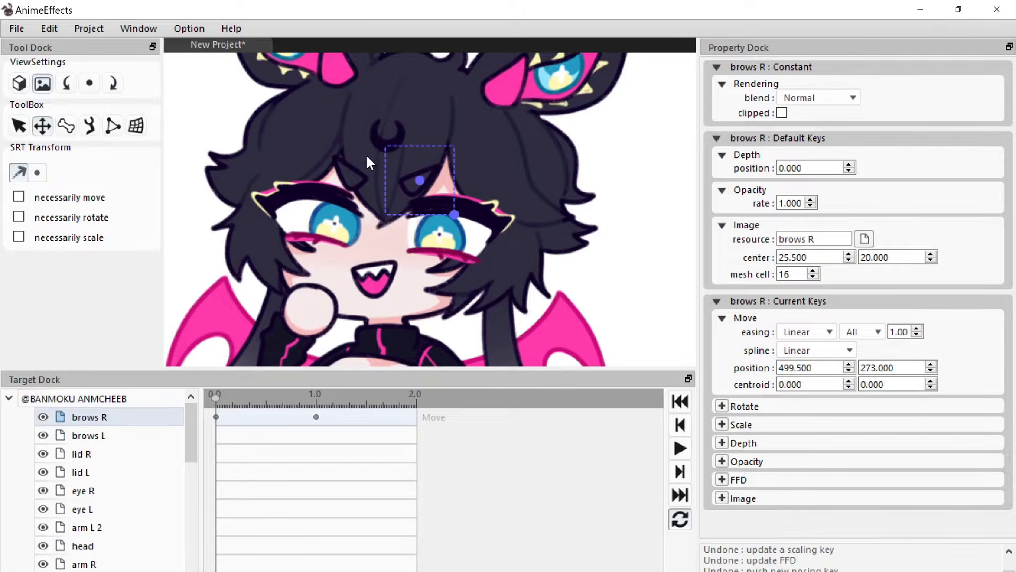
Step: Select the wing R layer and add an Opacity key to it at 0.0
scroll(369, 162, "down", 5)
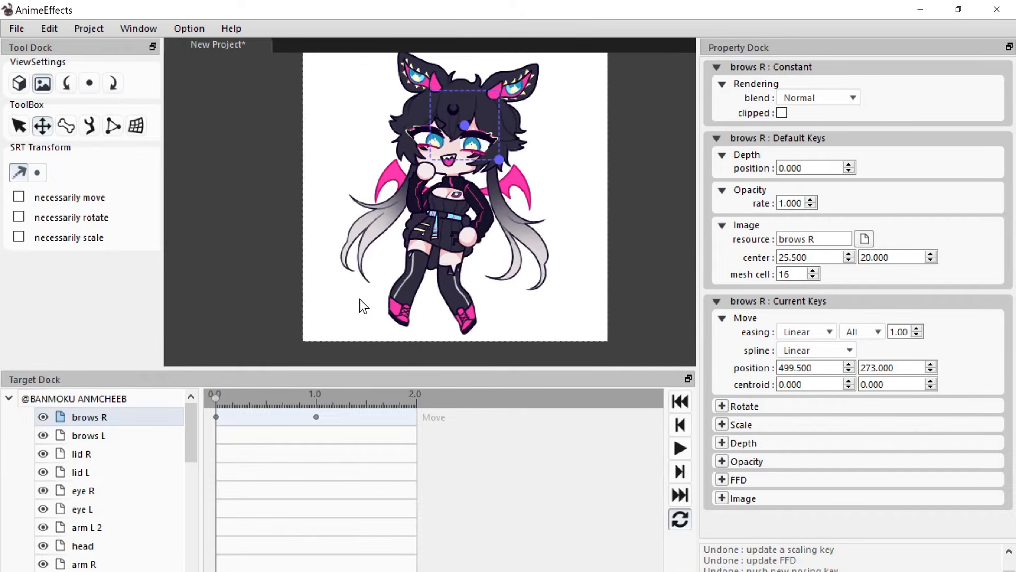
scroll(141, 479, "down", 5)
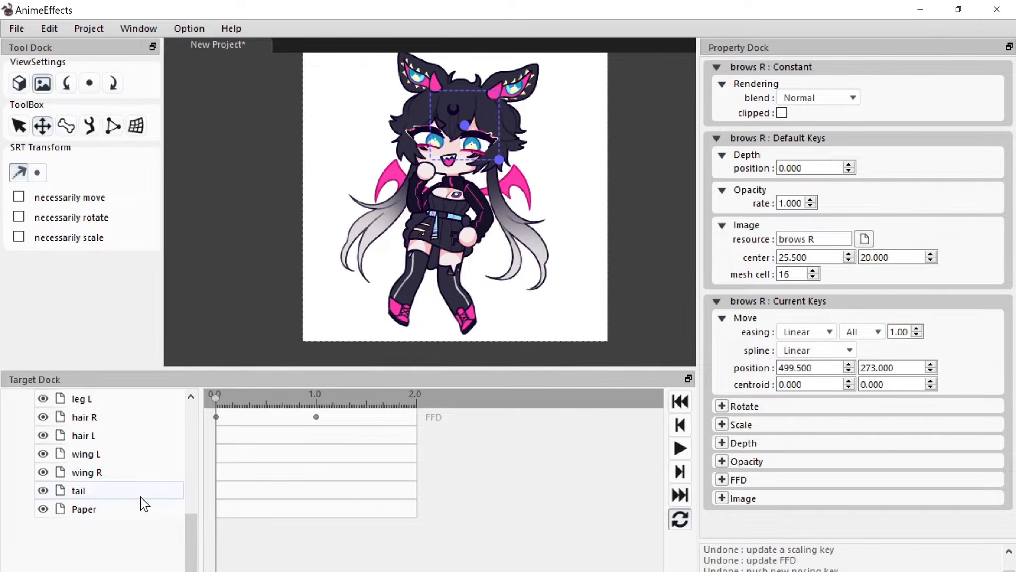
scroll(141, 497, "up", 2)
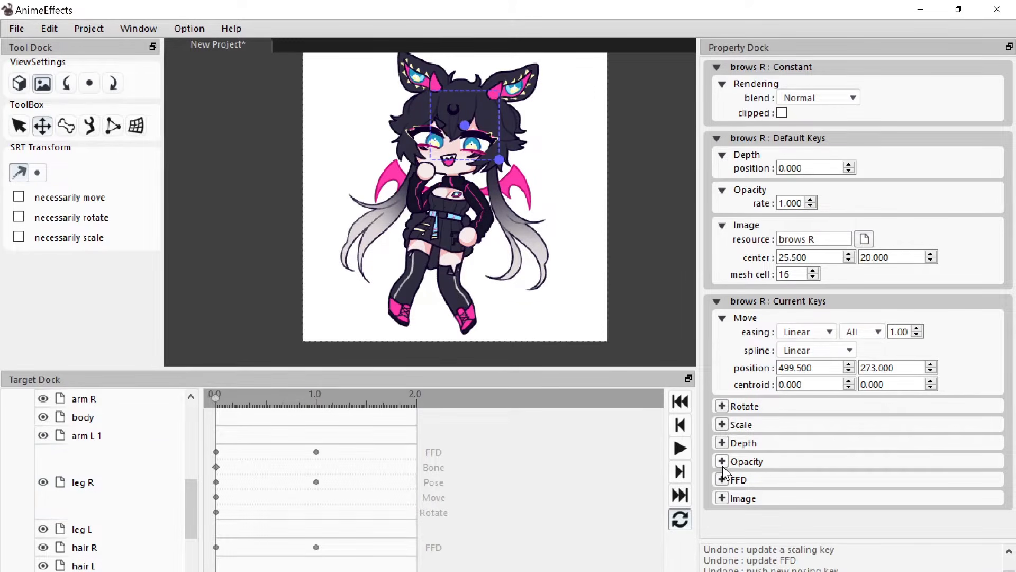
scroll(145, 517, "down", 2)
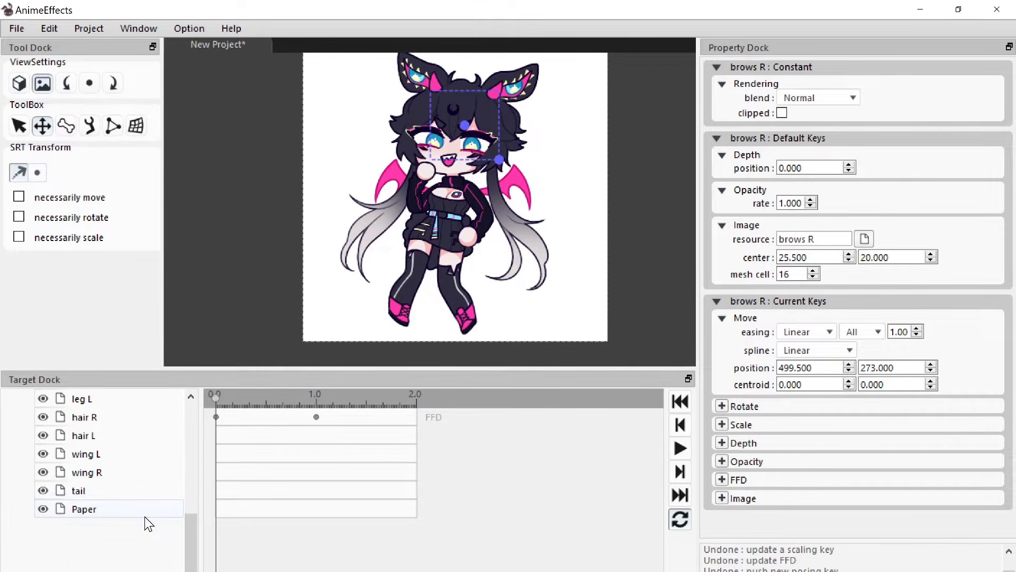
left_click(119, 471)
left_click(722, 391)
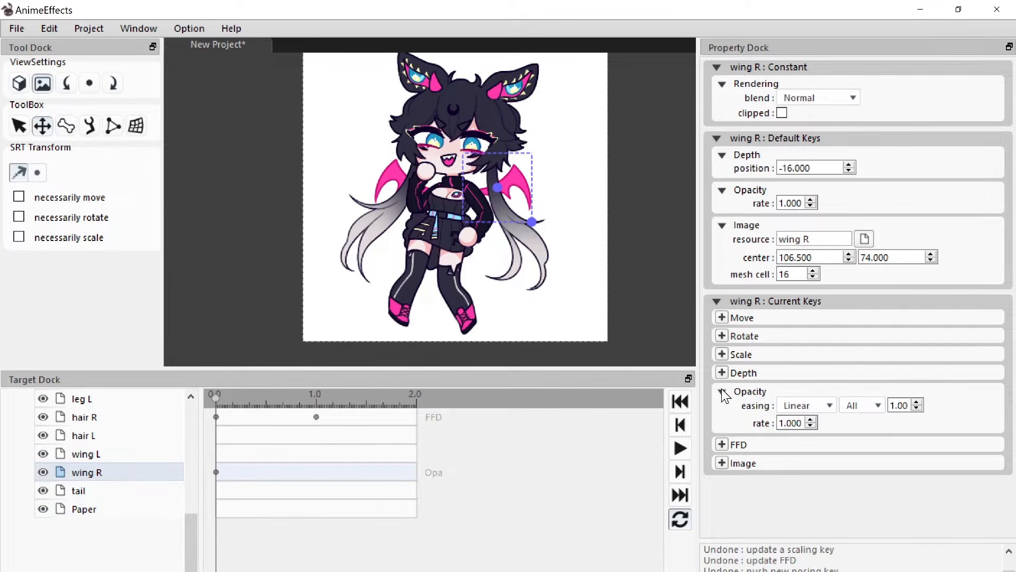
Step: Add an Opacity key to wing R at about 1.0 and set its rate to 0.5
left_click(316, 401)
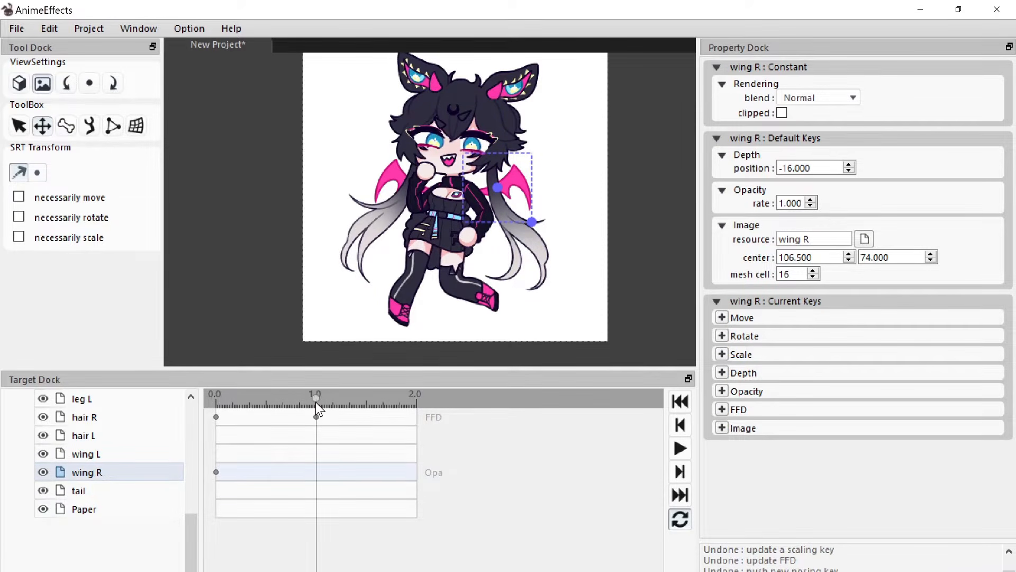
left_click(319, 397)
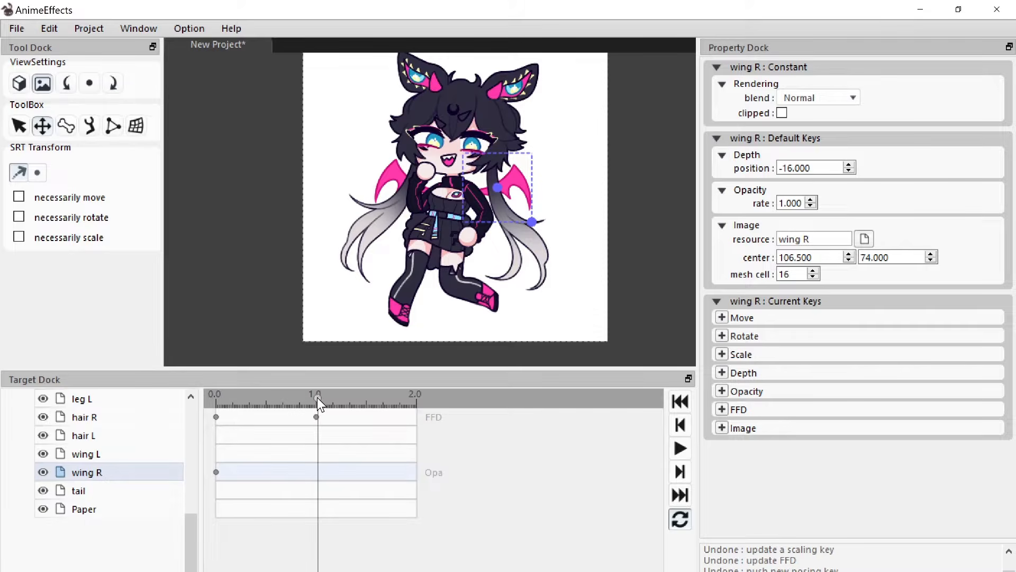
left_click(722, 392)
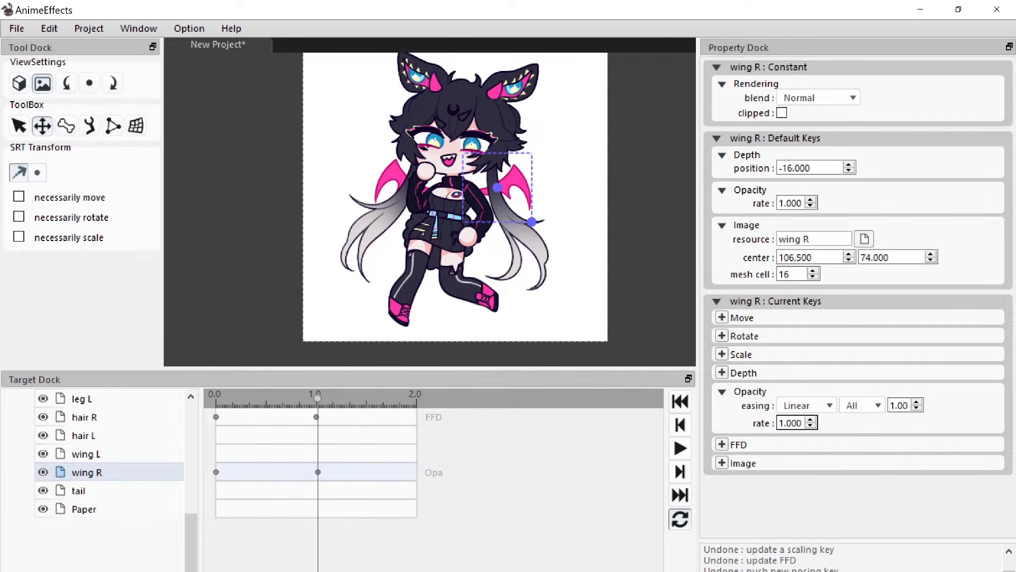
key("ctrl+a")
type("0.5")
key("Return")
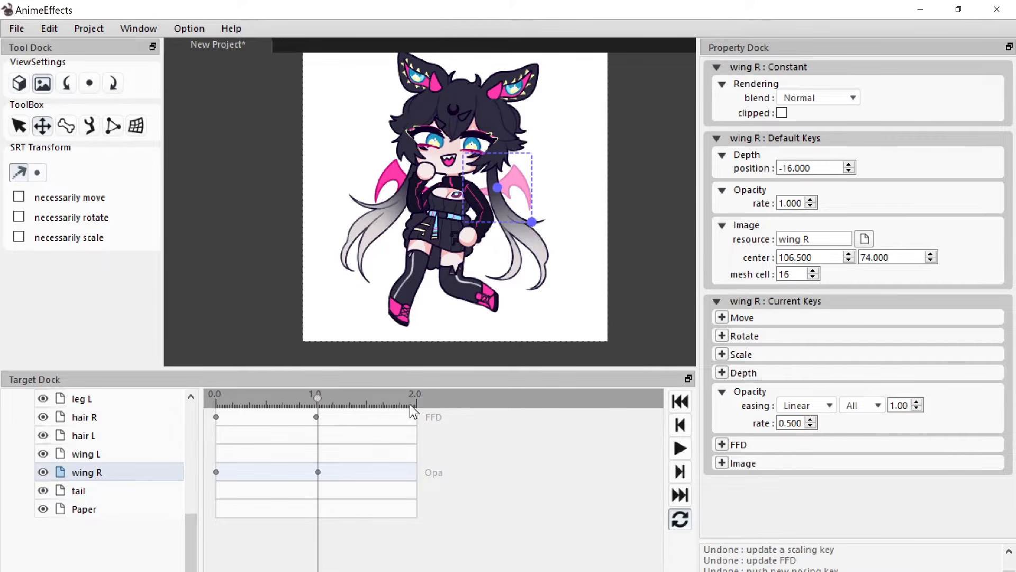
Step: Switch to the cursor tool, play the looping animation, and examine wing R's opacity at about 1.0
left_click(19, 127)
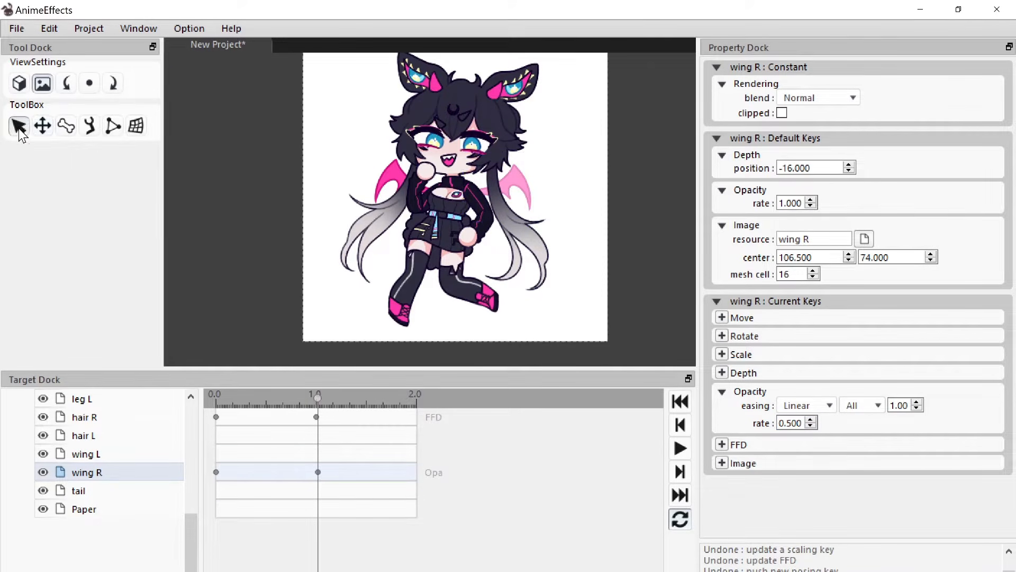
left_click(682, 449)
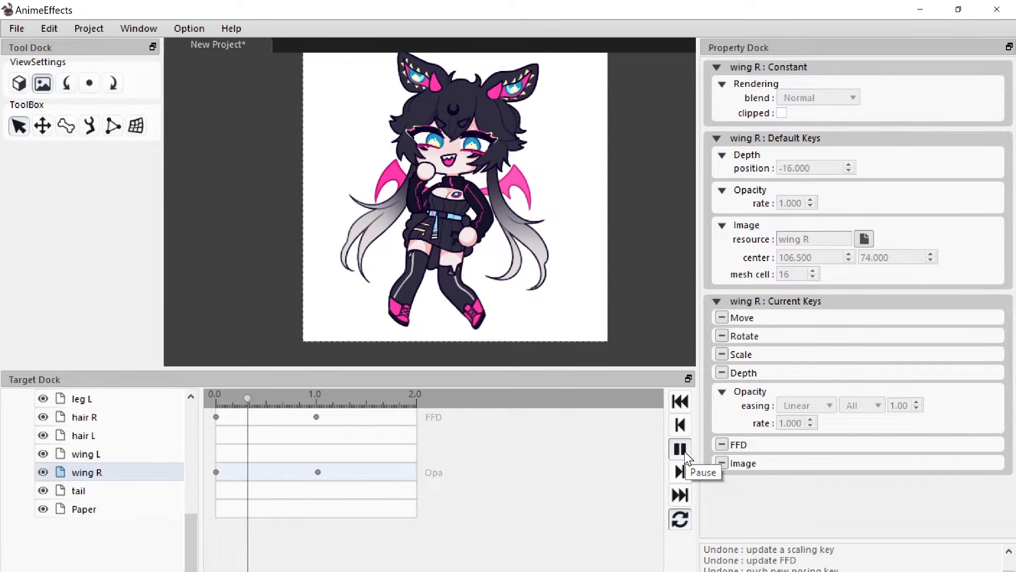
left_click(683, 450)
left_click_drag(285, 398, 316, 399)
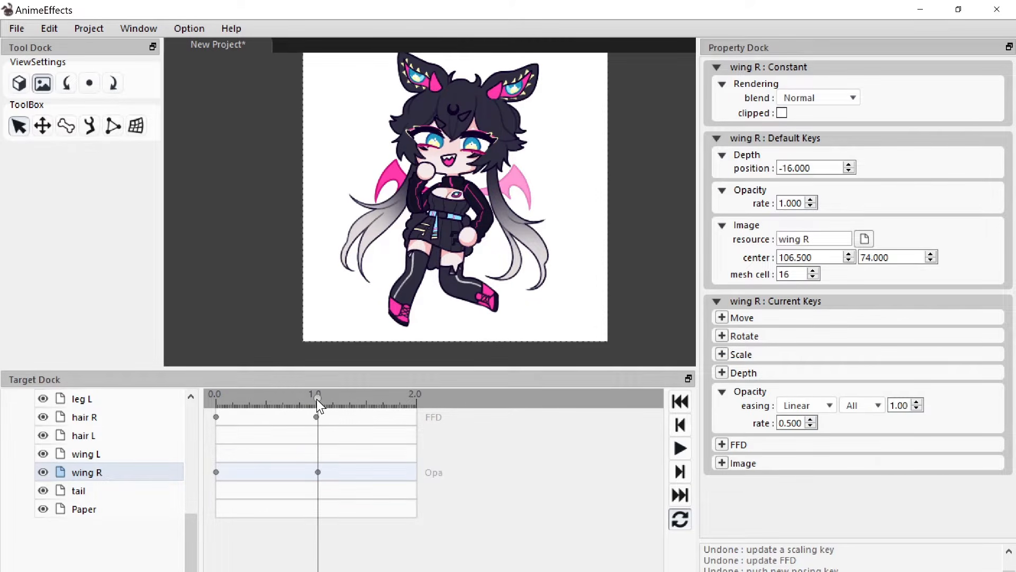
scroll(476, 225, "up", 3)
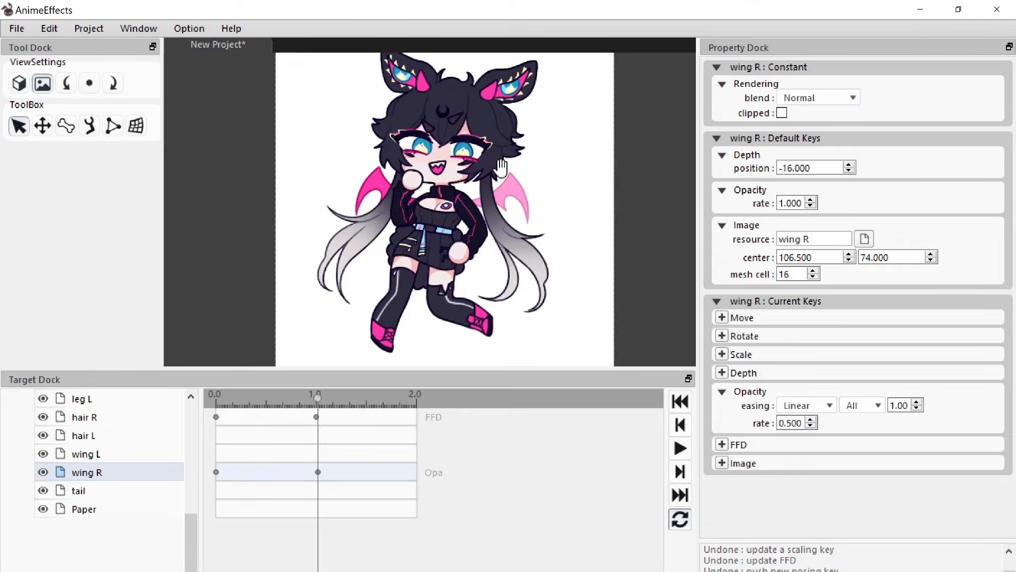
Step: At 0.0, open the image resource choices for a wing R Image key and cancel without choosing one
left_click_drag(317, 397, 9, 481)
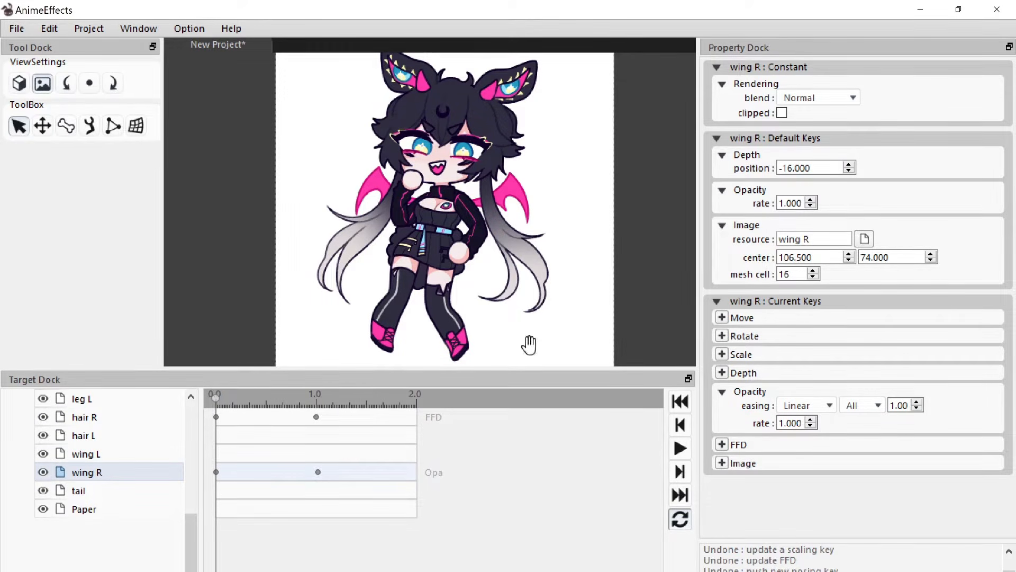
left_click(722, 463)
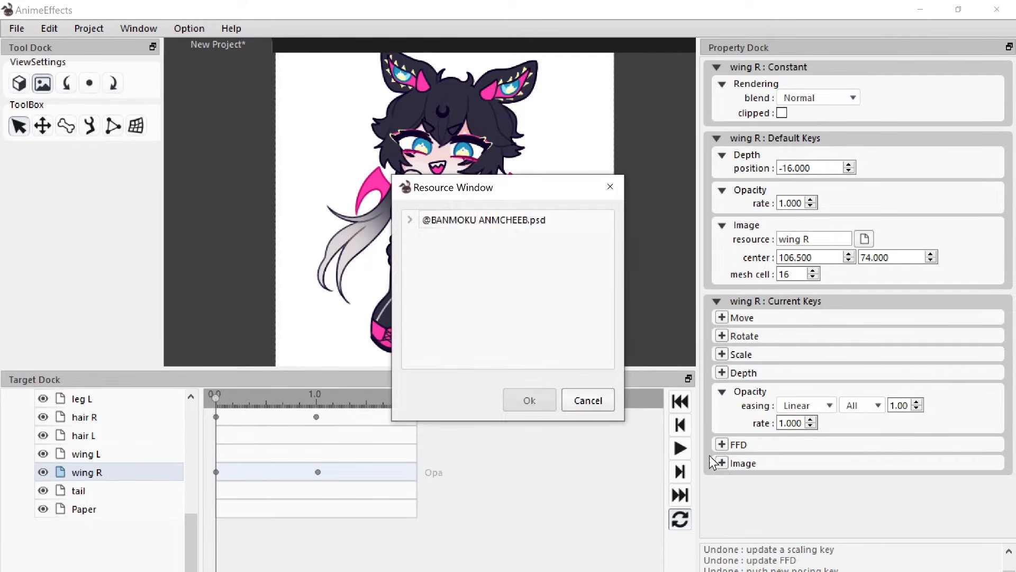
left_click(596, 404)
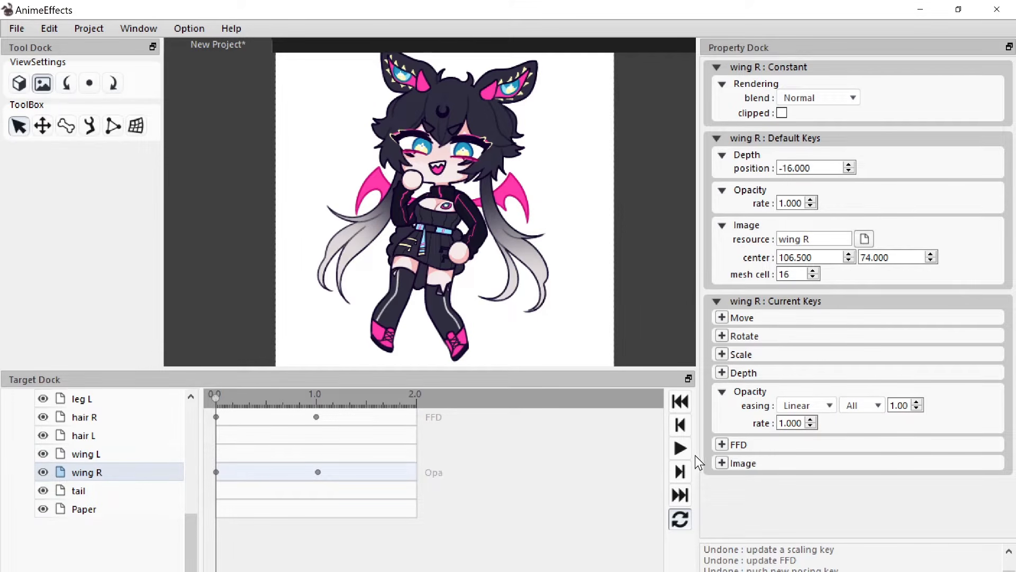
Step: Add an Image key to wing R at about 1.0, using the tail layer of the PSD as its resource
left_click_drag(262, 401, 317, 392)
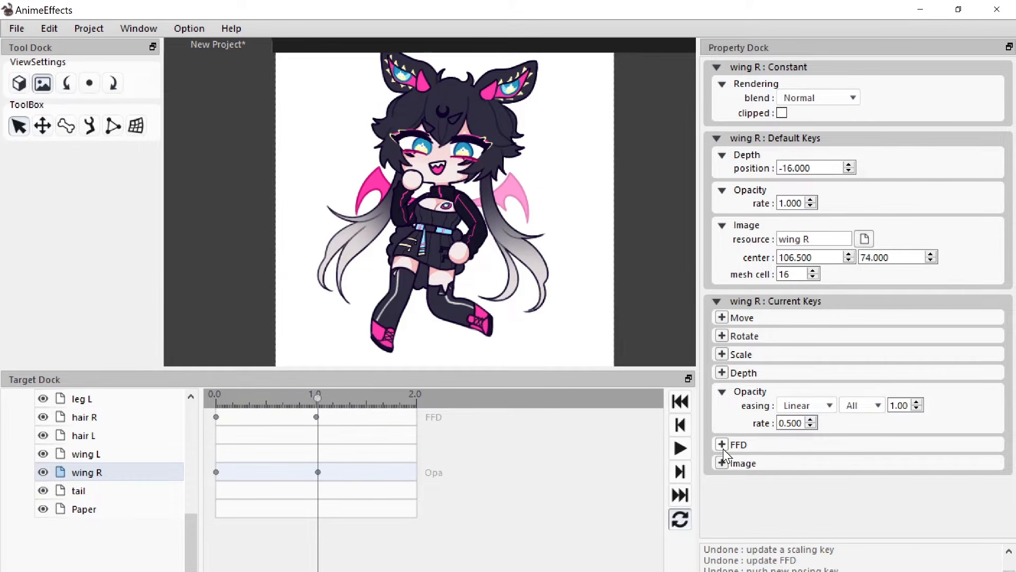
left_click(722, 464)
left_click(410, 219)
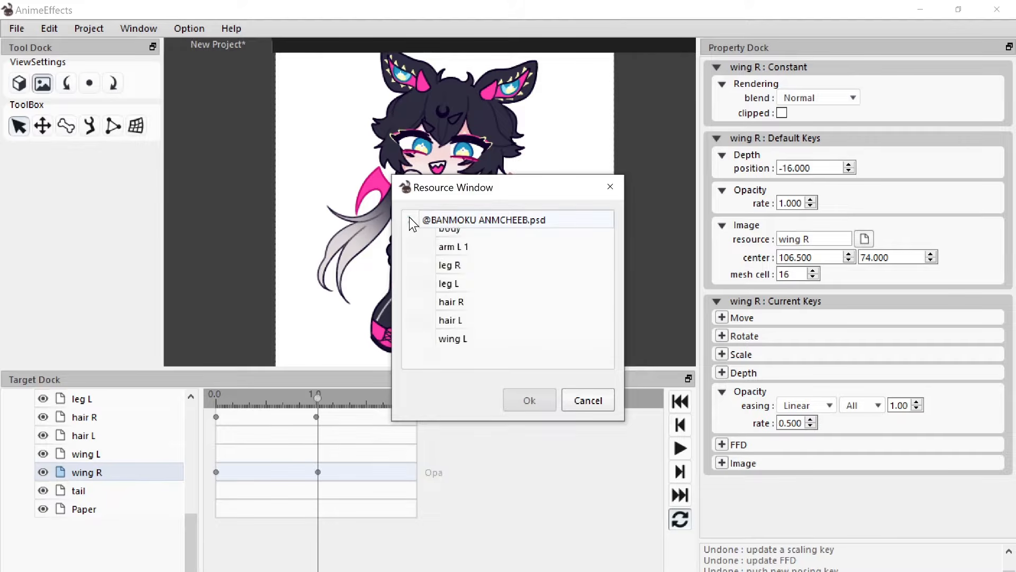
scroll(533, 271, "down", 5)
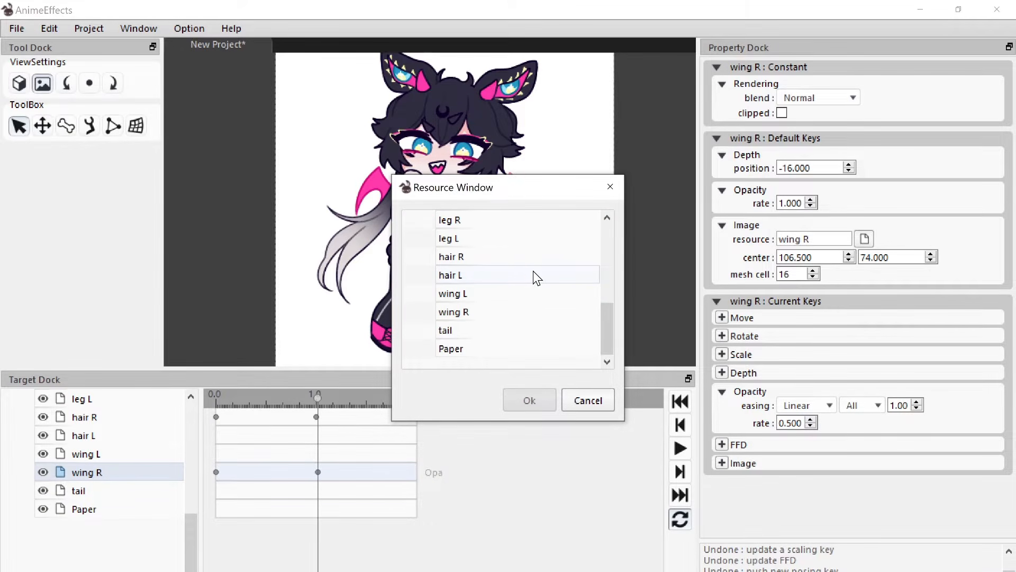
left_click(536, 330)
left_click(543, 401)
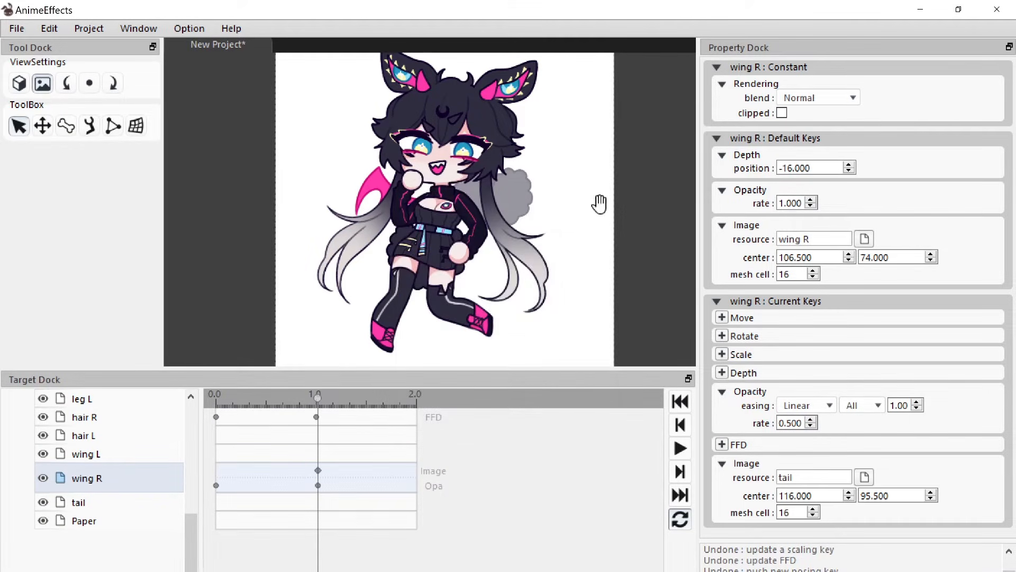
Step: Play the looping animation from 0.0 to examine wing R's image change, stop it, and return to 0.0
left_click_drag(319, 404, 109, 451)
left_click(684, 453)
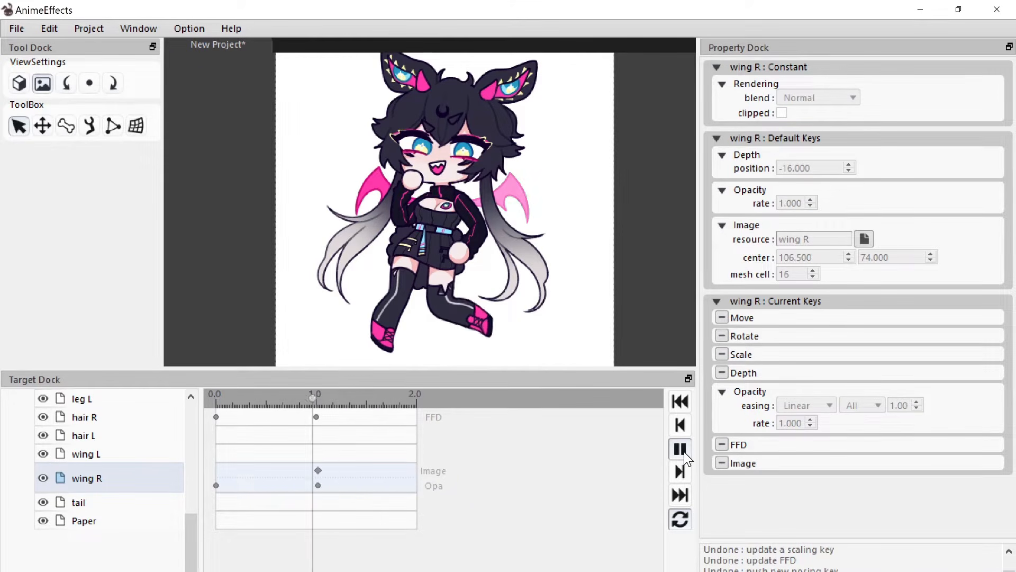
left_click(684, 453)
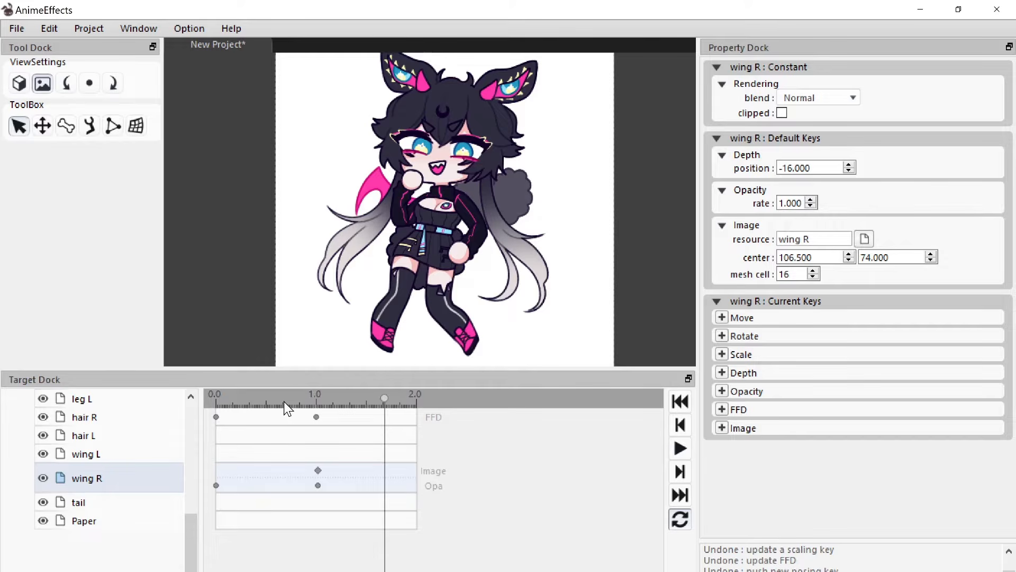
left_click_drag(284, 402, 172, 414)
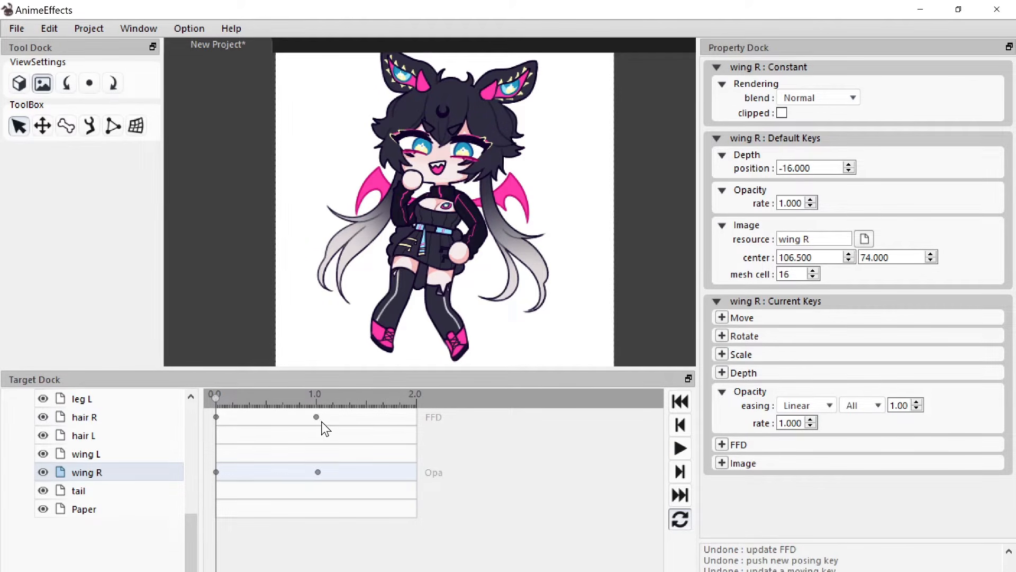
Step: Review the layers and their keys in the layer list, selecting leg R and brows R to examine their properties
scroll(158, 445, "up", 8)
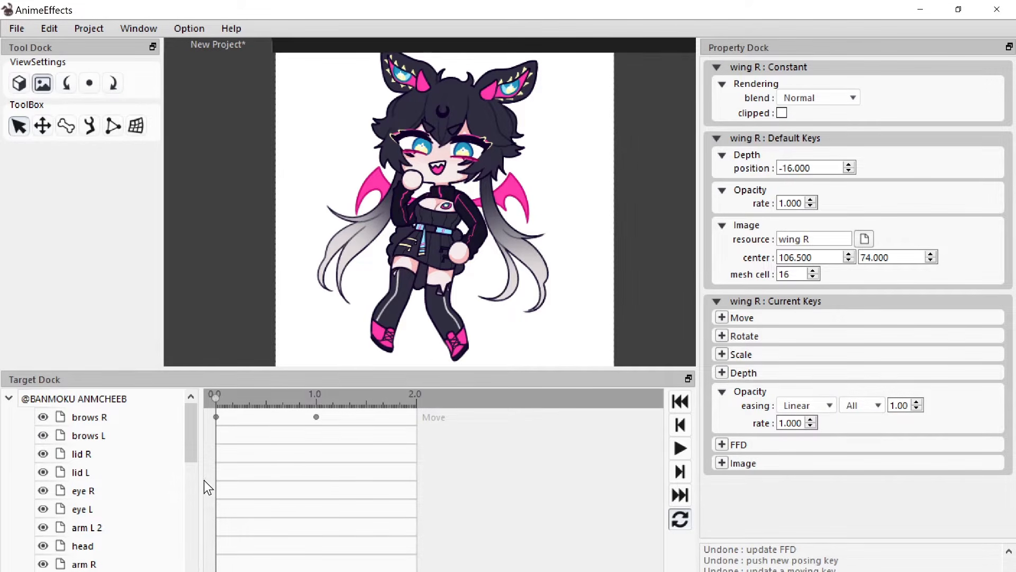
scroll(97, 517, "down", 3)
left_click(118, 501)
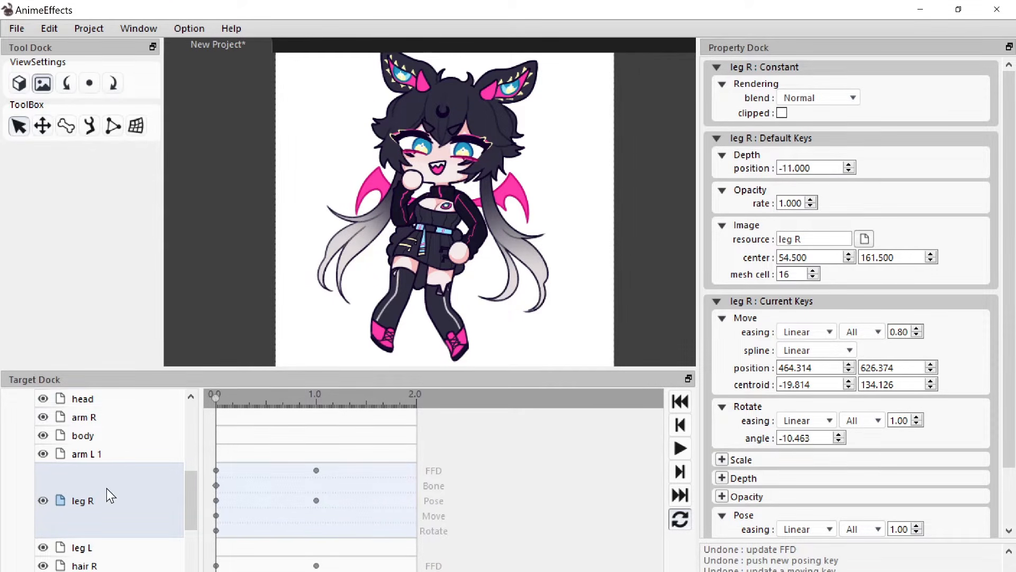
scroll(189, 460, "up", 3)
scroll(67, 488, "down", 3)
scroll(39, 472, "up", 3)
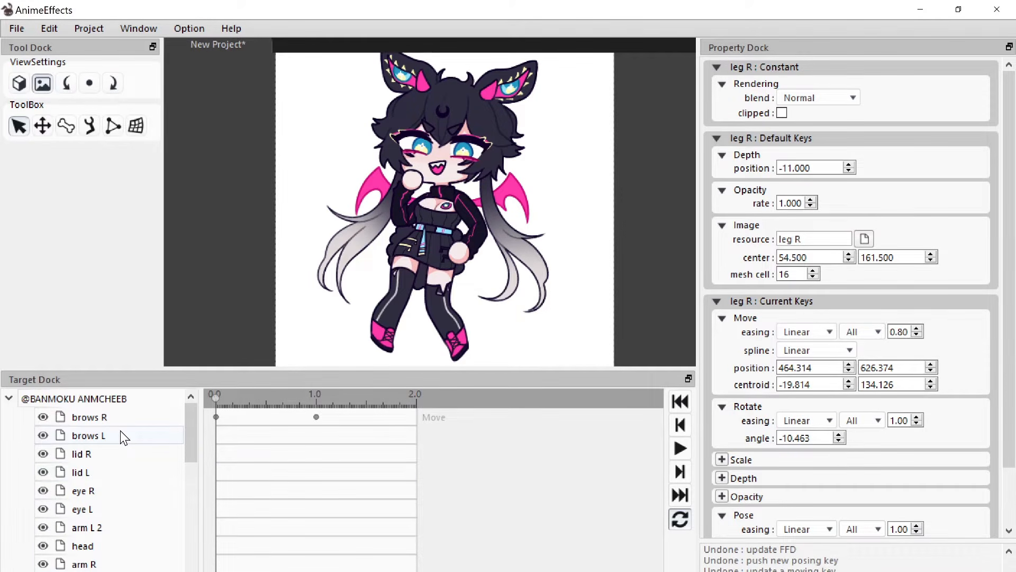
left_click_drag(483, 200, 479, 195)
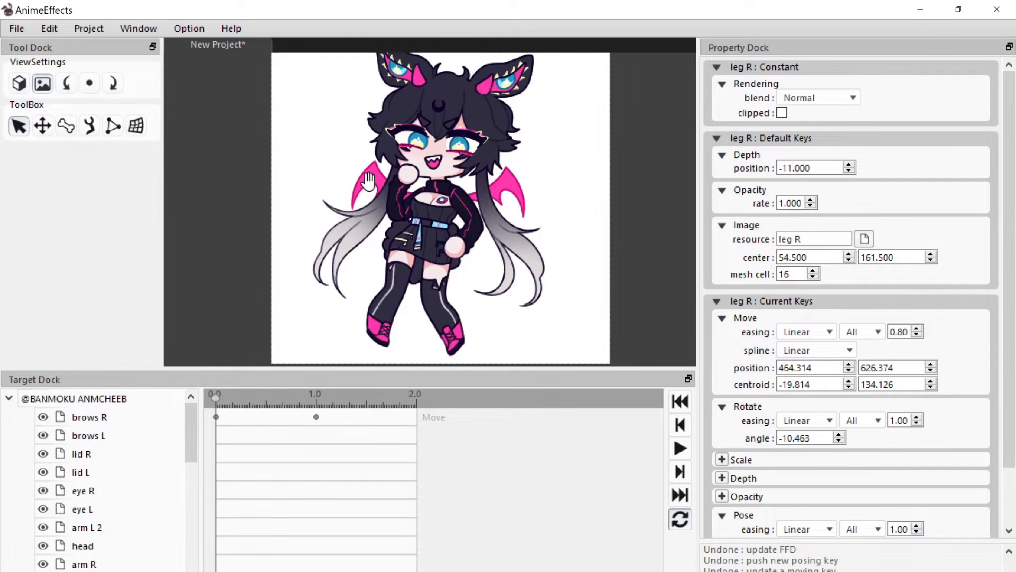
left_click(121, 423)
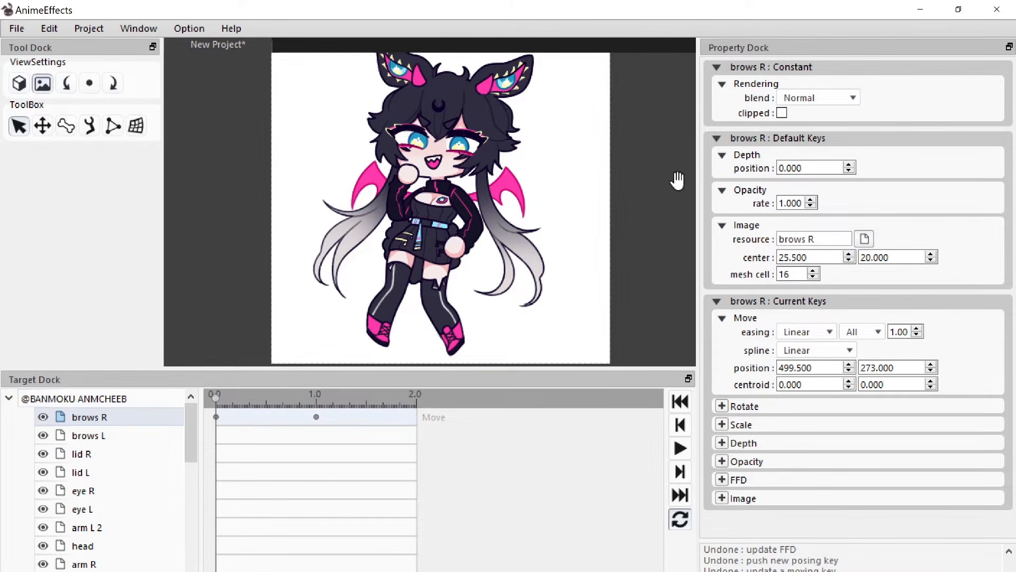
Step: Try a default depth position of 1 on the wing R layer, and undo the change
scroll(145, 481, "down", 5)
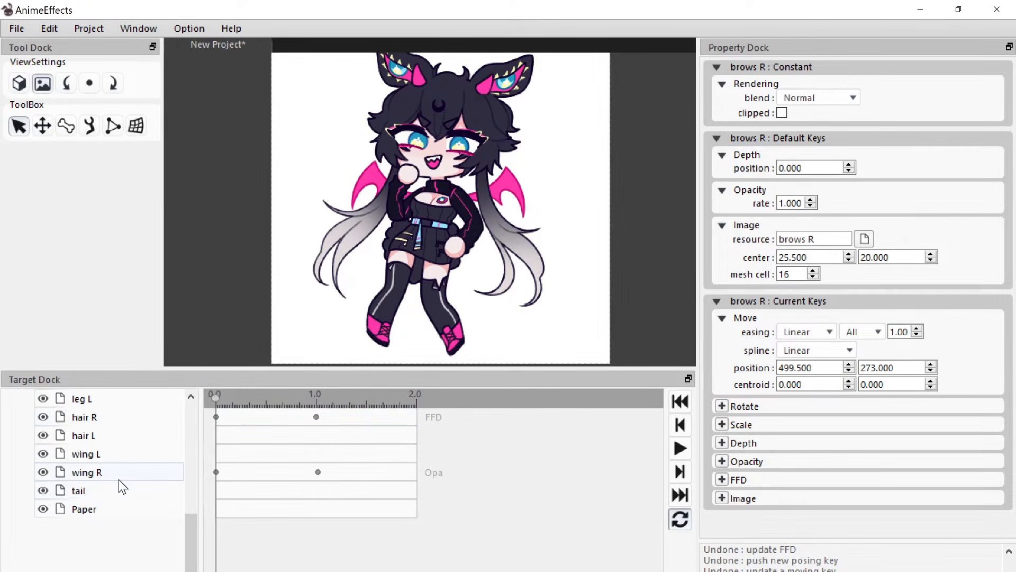
left_click(121, 473)
left_click_drag(816, 168, 779, 169)
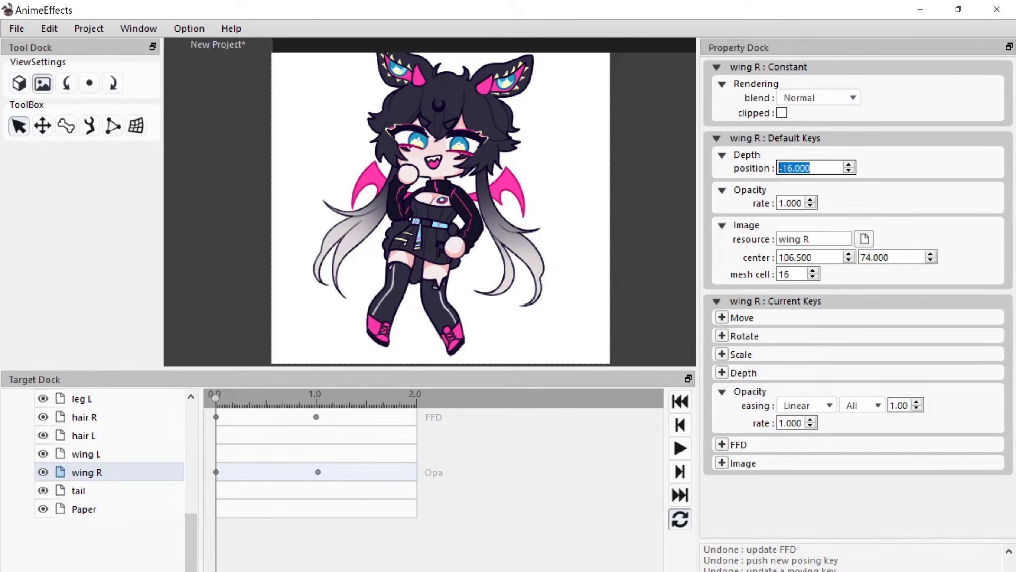
left_click(903, 170)
scroll(562, 151, "up", 2)
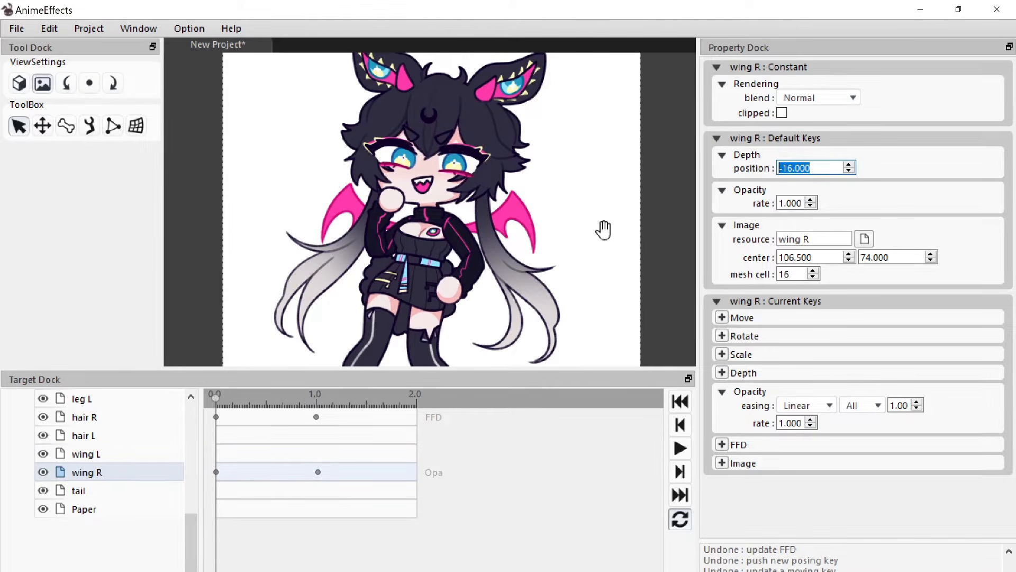
type("1")
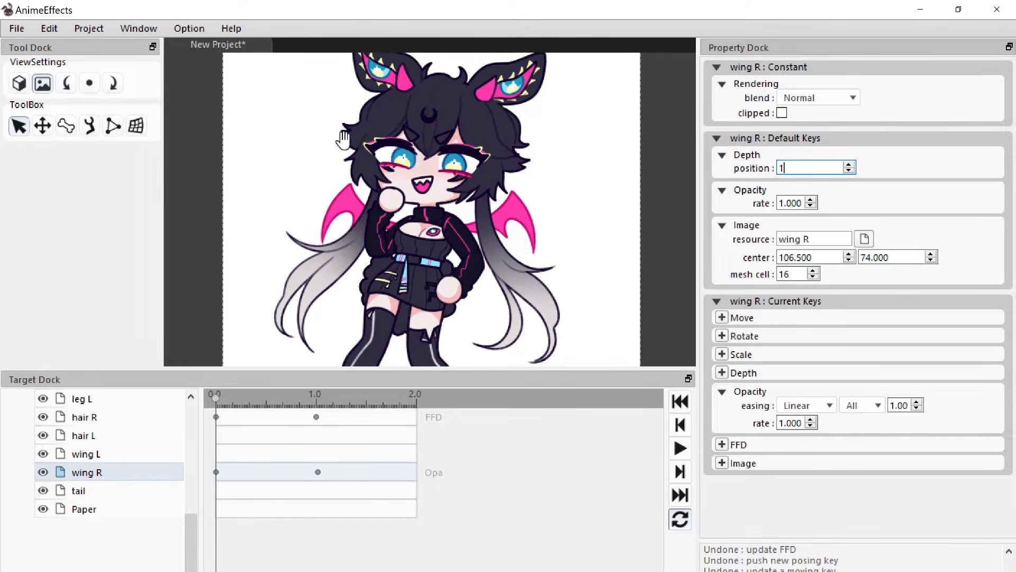
key("Return")
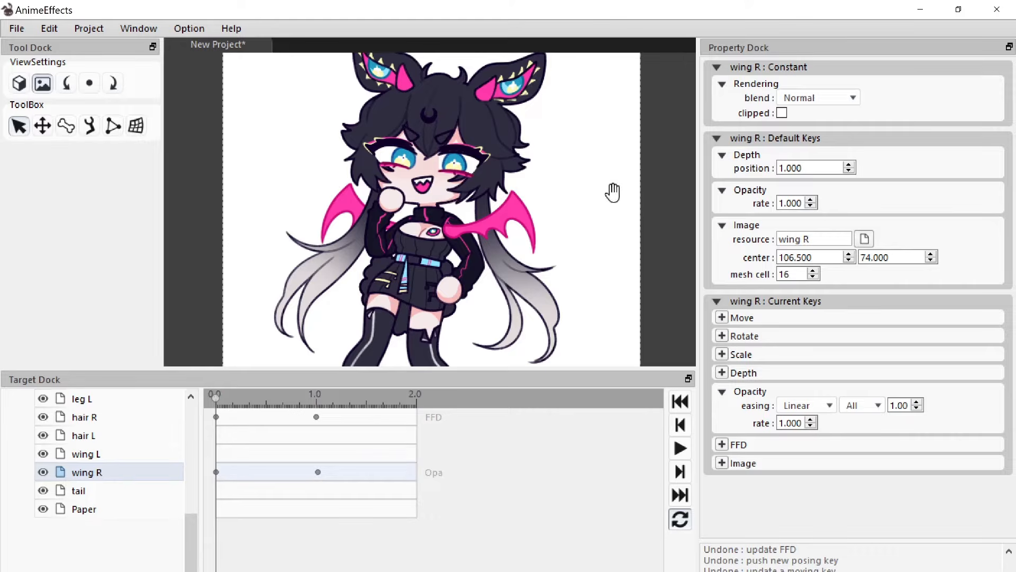
key("ctrl+z")
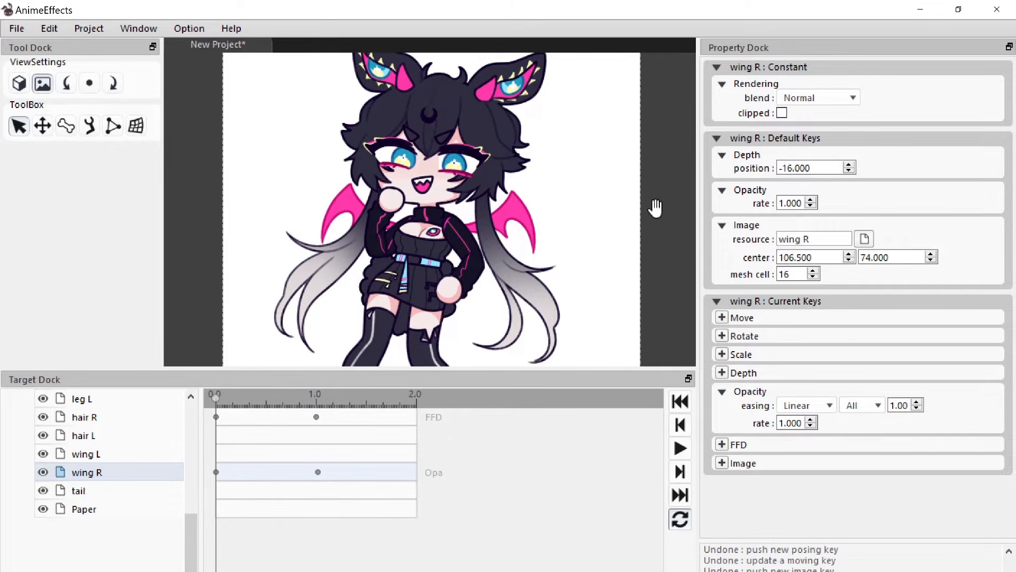
scroll(516, 145, "down", 1)
scroll(517, 148, "down", 2)
scroll(516, 153, "up", 5)
scroll(530, 154, "down", 3)
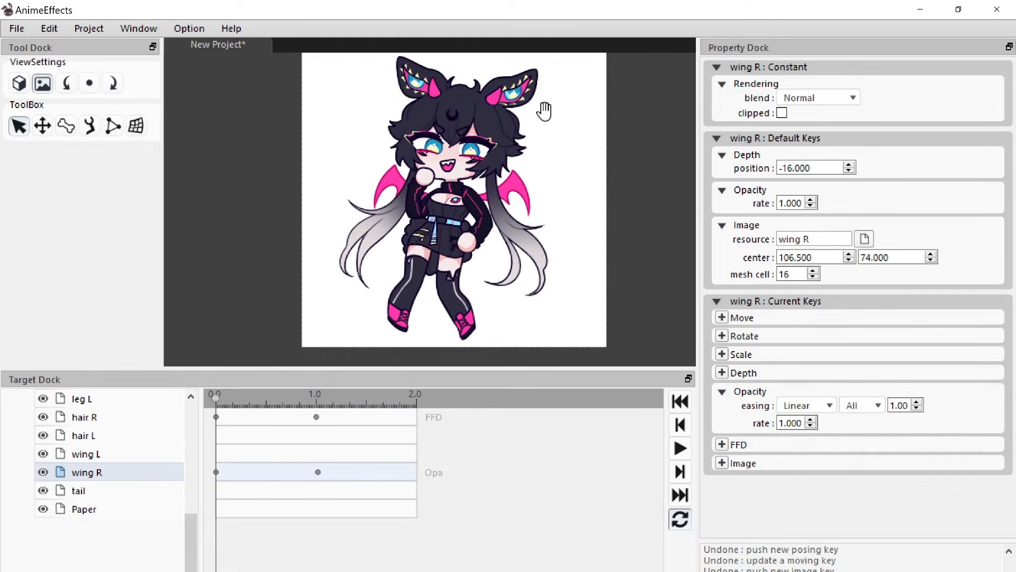
scroll(574, 145, "down", 1)
scroll(574, 145, "up", 2)
scroll(522, 175, "up", 1)
scroll(471, 225, "down", 1)
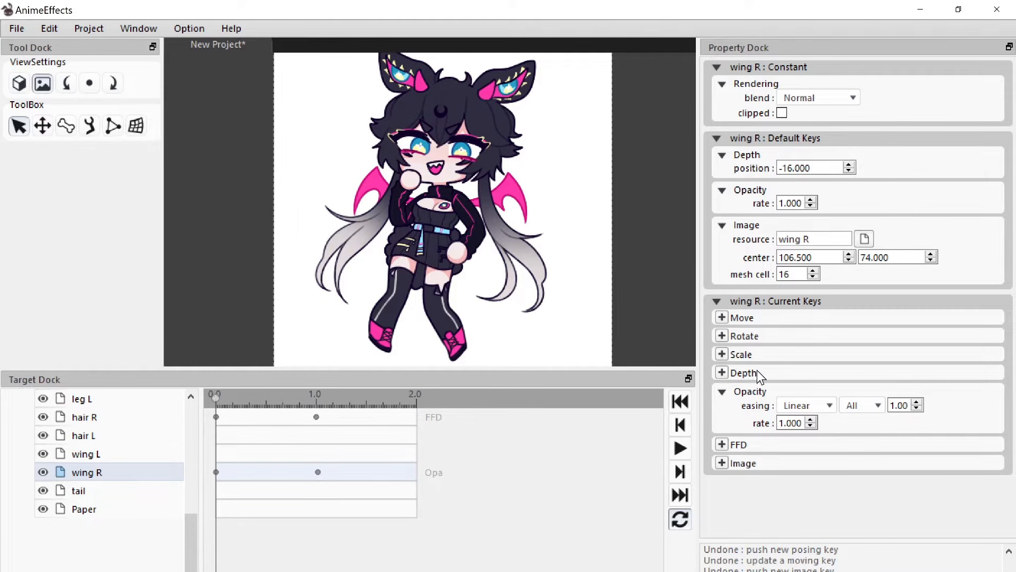
scroll(503, 236, "down", 1)
scroll(499, 238, "up", 2)
scroll(469, 183, "down", 1)
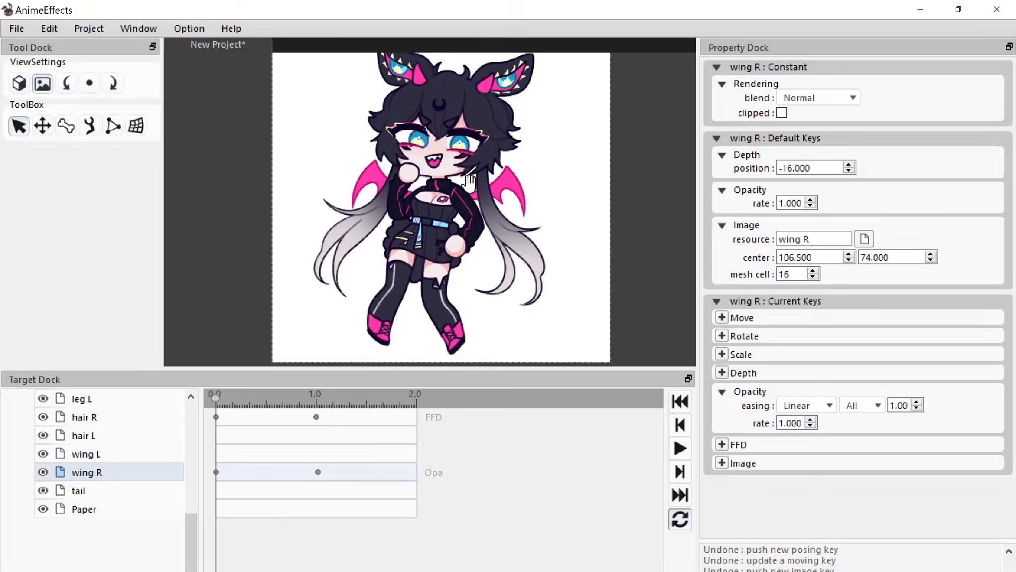
scroll(470, 183, "up", 1)
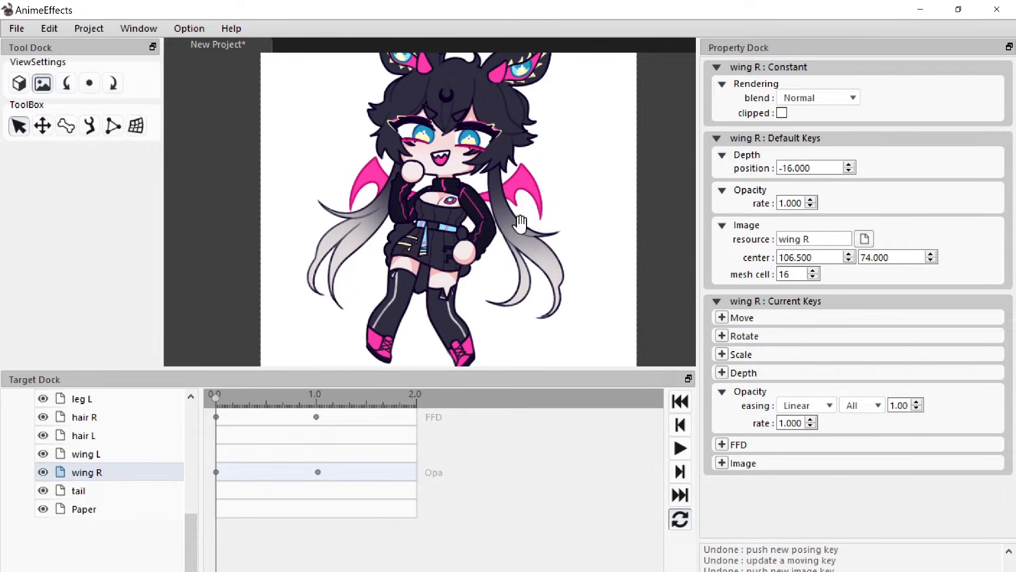
scroll(367, 227, "down", 1)
scroll(449, 193, "up", 1)
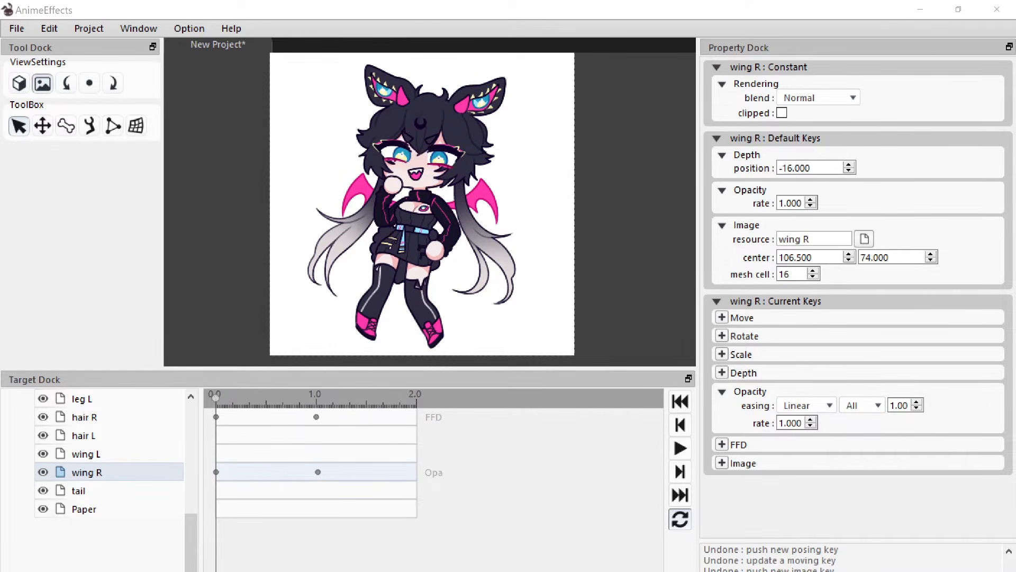
Step: Copy hair R's FFD key at 1.0, paste it on the same track at about 1.4, and delete the pasted key
left_click(652, 12)
mouse_move(340, 406)
left_mouse_down()
mouse_move(328, 414)
mouse_move(341, 415)
left_mouse_up()
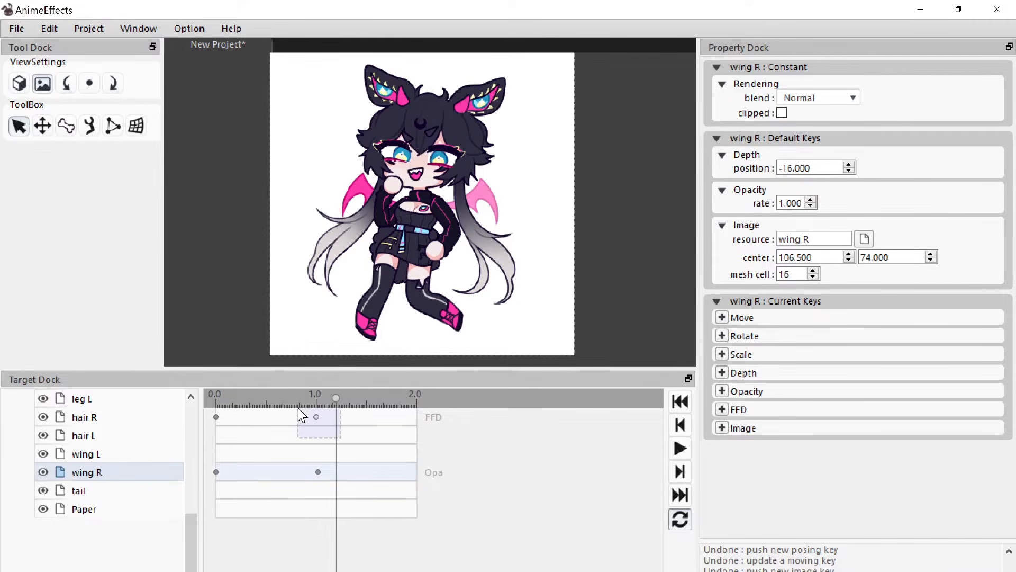
right_click(316, 418)
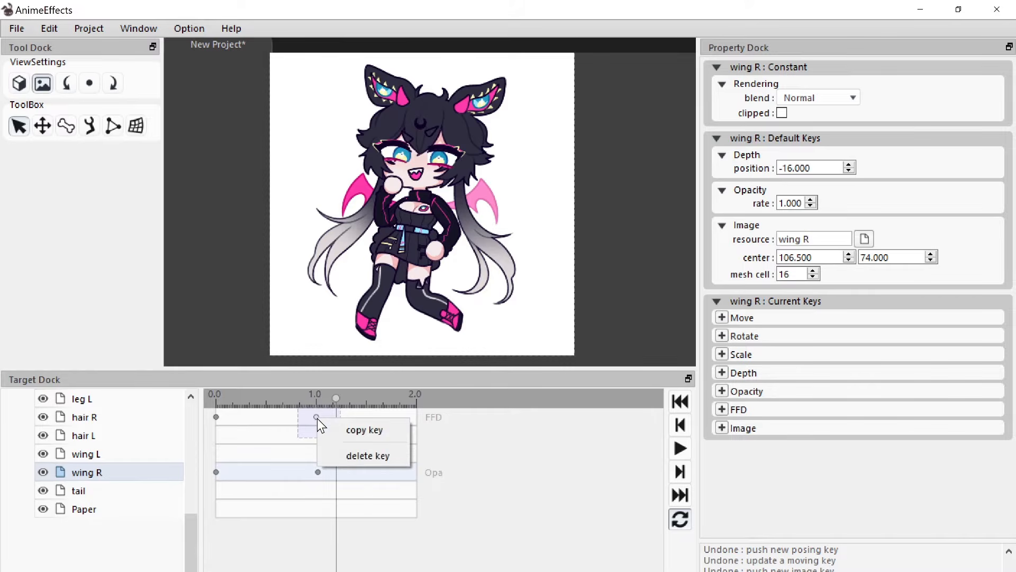
left_click(339, 430)
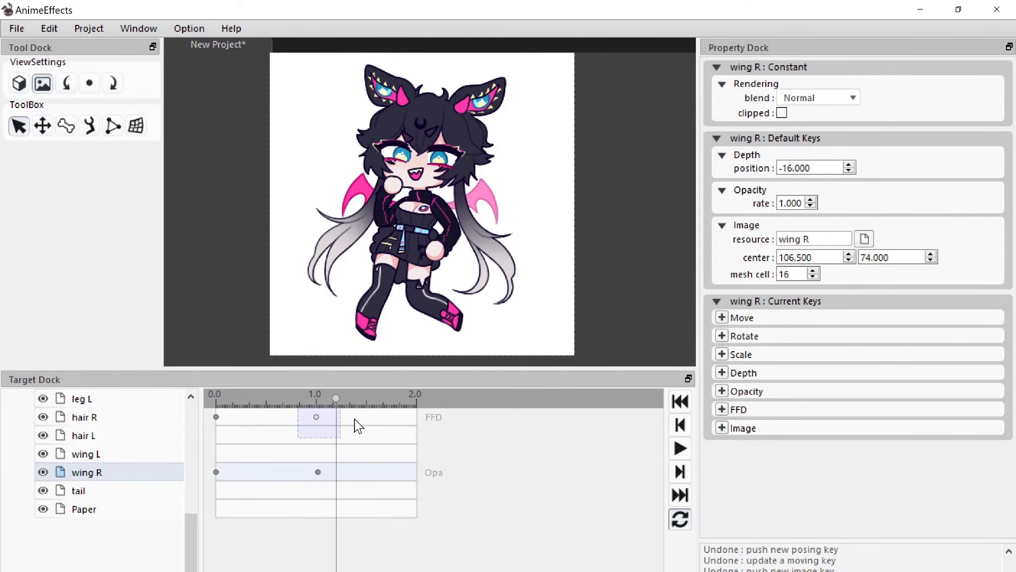
right_click(353, 418)
left_click(377, 442)
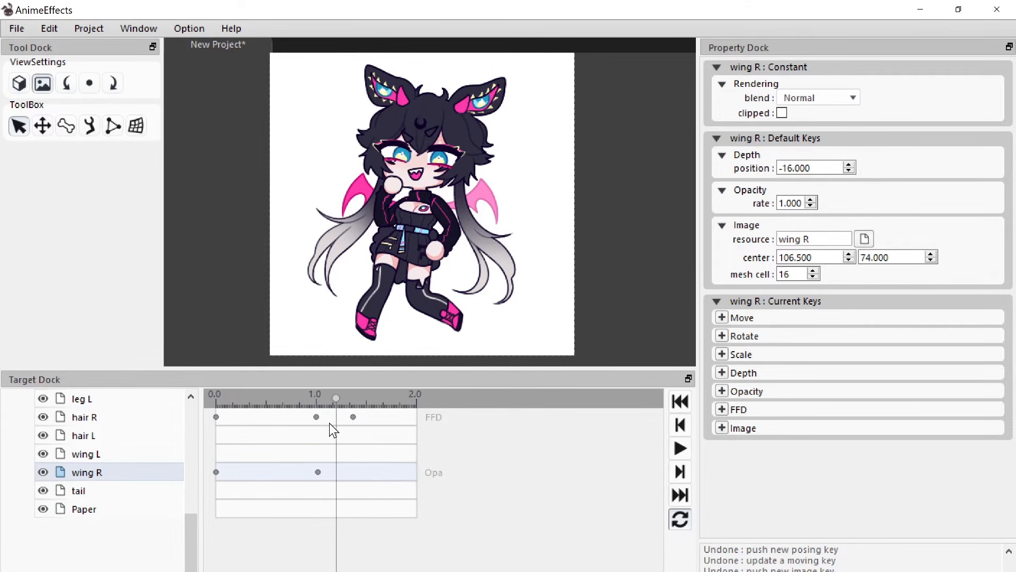
right_click(355, 419)
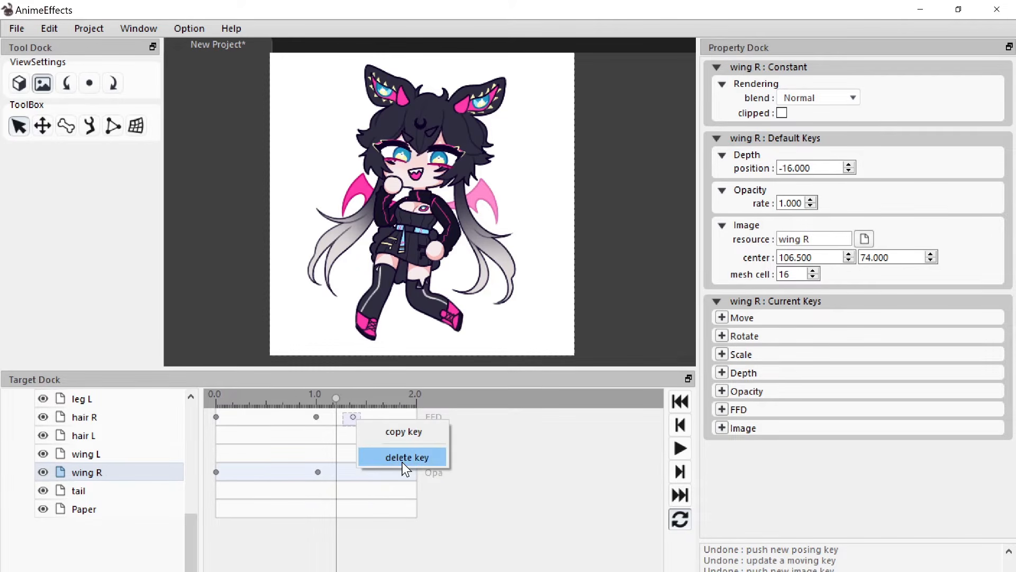
left_click(402, 459)
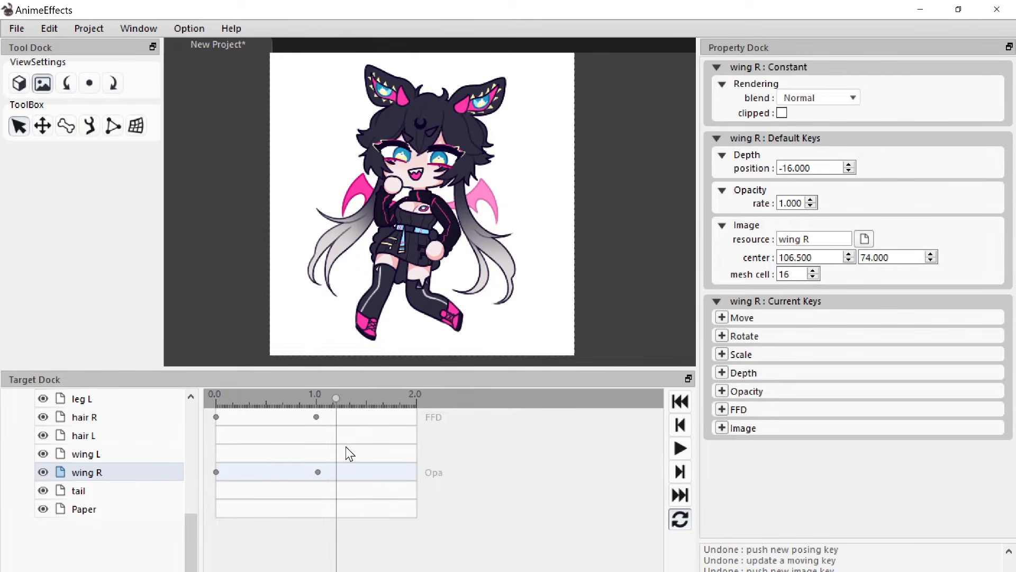
scroll(334, 447, "up", 2)
scroll(428, 459, "down", 2)
scroll(324, 434, "up", 1)
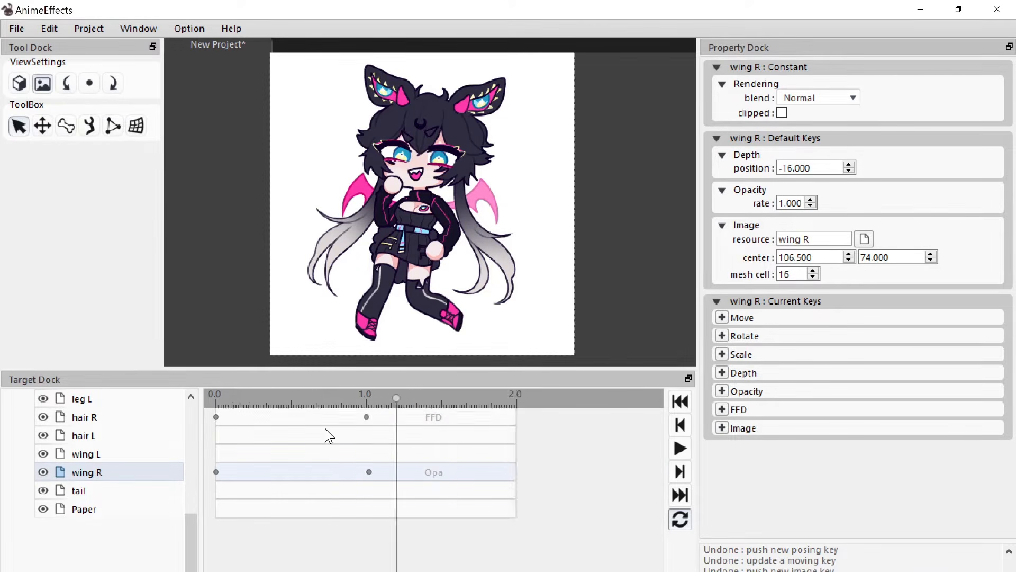
scroll(323, 431, "down", 1)
scroll(322, 434, "up", 1)
scroll(306, 441, "down", 1)
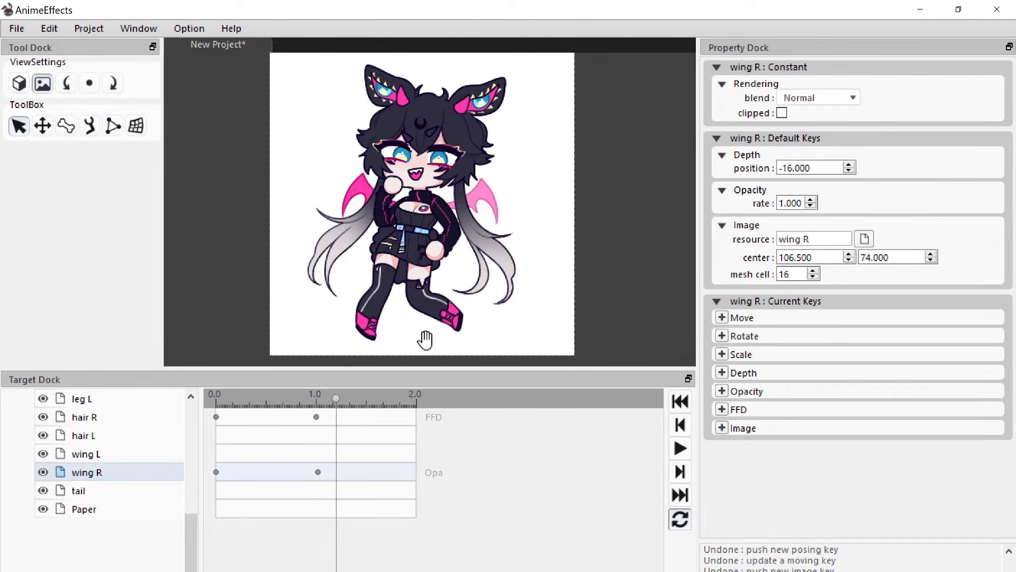
left_click_drag(324, 401, 24, 404)
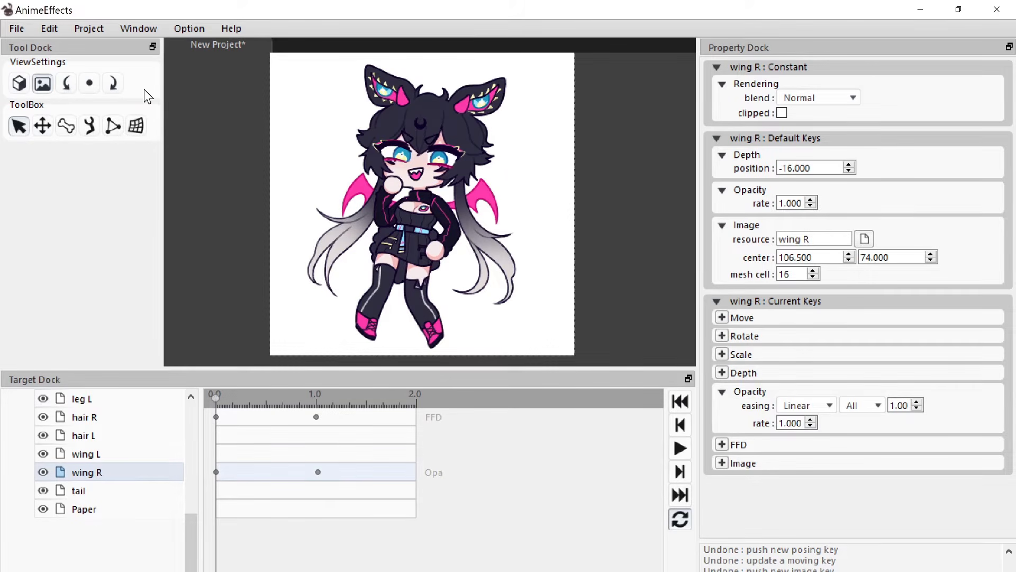
left_click(18, 30)
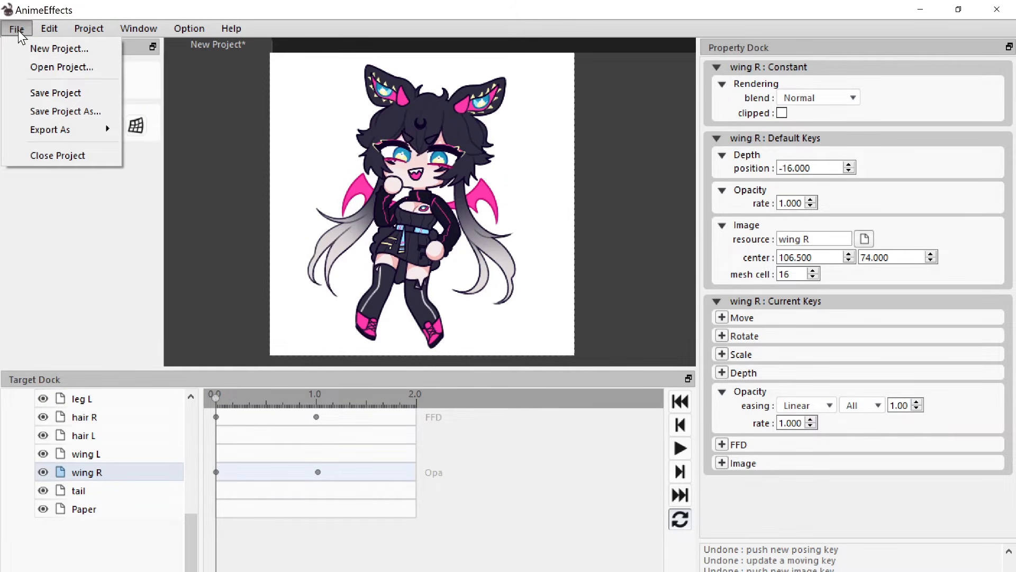
left_click(42, 68)
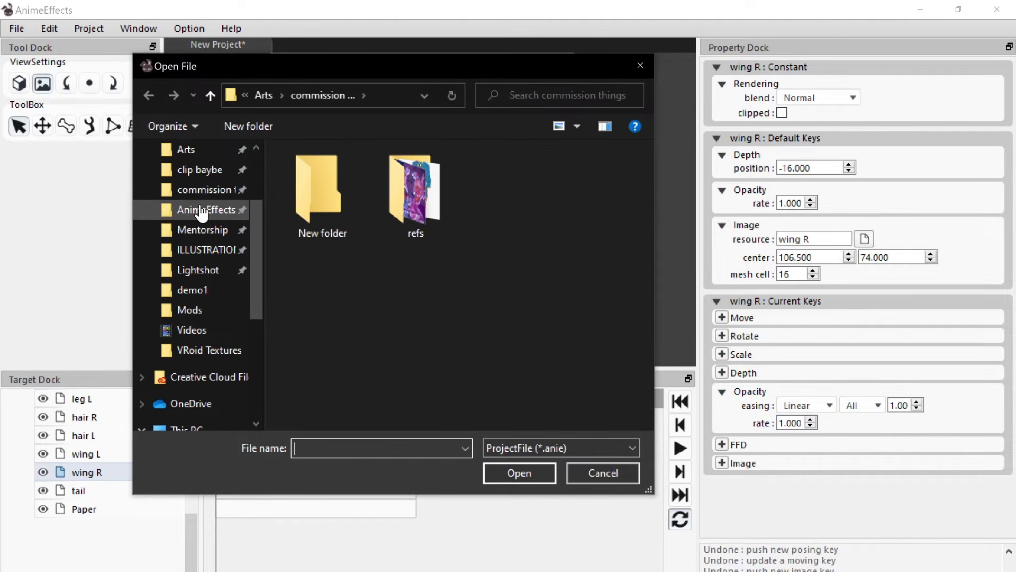
left_click(201, 210)
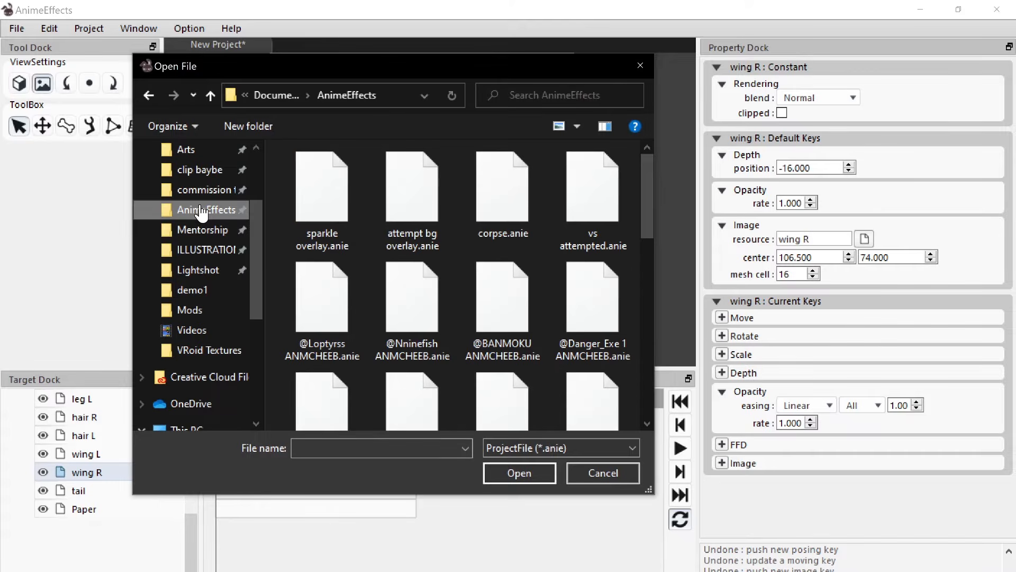
double_click(491, 300)
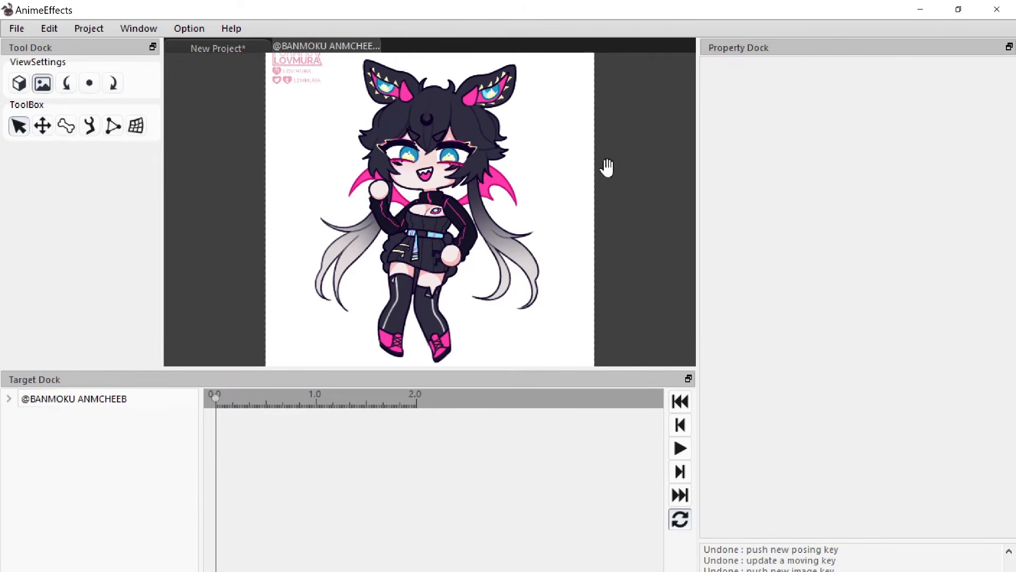
Step: Expand the opened project and its base folder, and review the layers and their animation keys
left_click(9, 398)
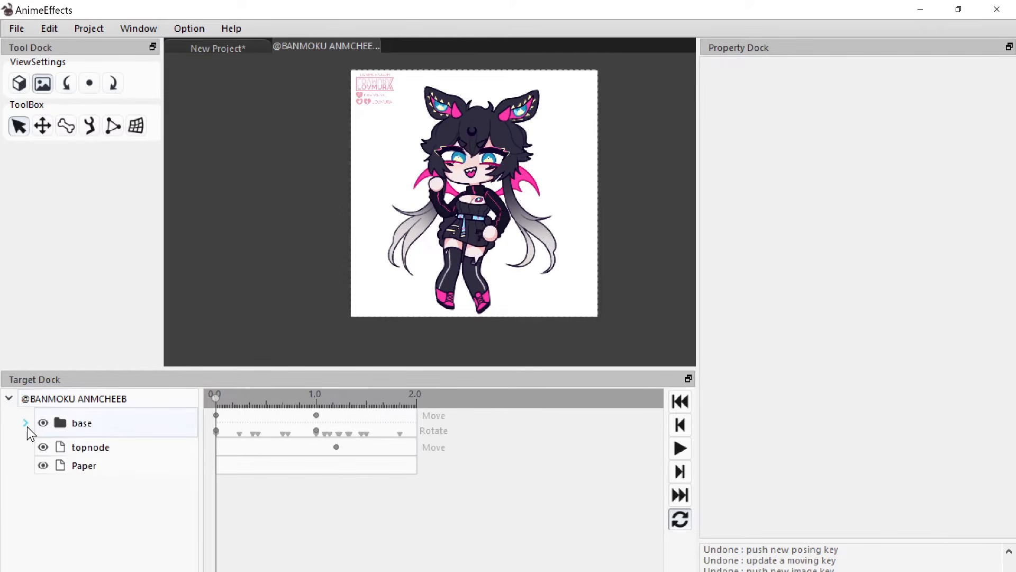
left_click(26, 423)
scroll(113, 446, "down", 3)
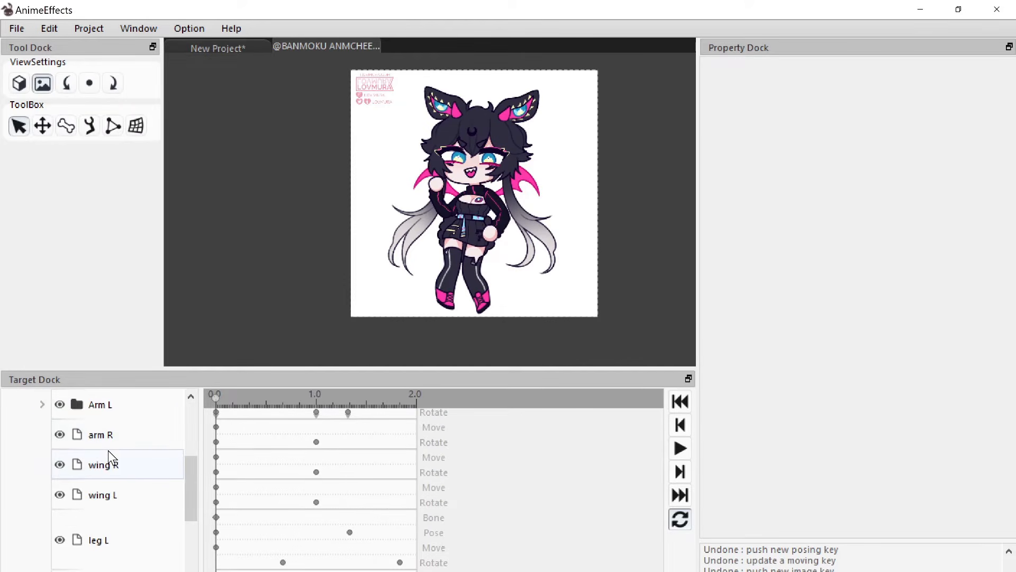
scroll(108, 450, "up", 3)
scroll(135, 504, "down", 6)
scroll(146, 508, "up", 3)
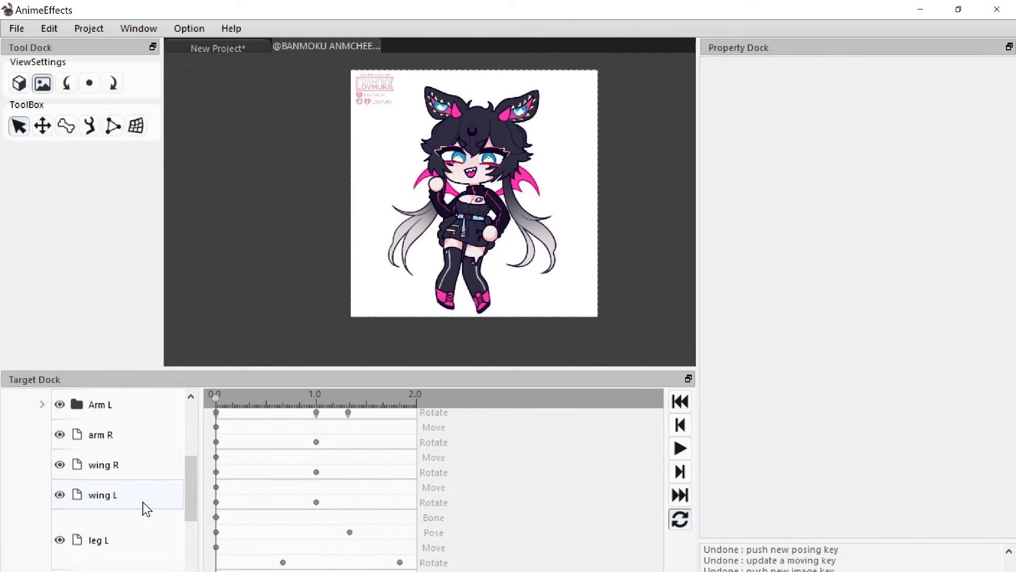
scroll(145, 508, "up", 3)
Step: Play the finished character animation to examine its motion, stop it, and return to 0.0
left_click(680, 448)
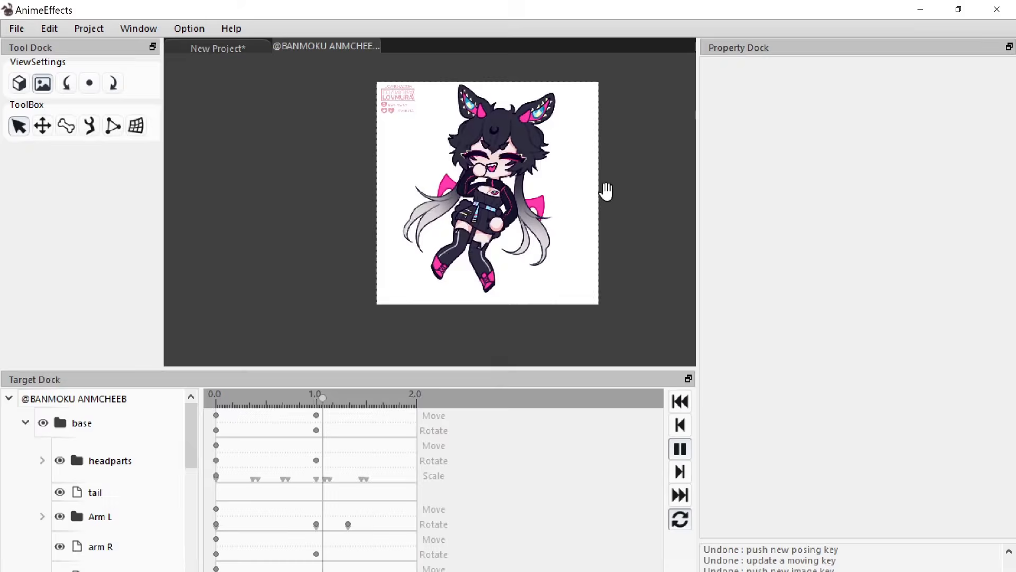
scroll(606, 190, "up", 2)
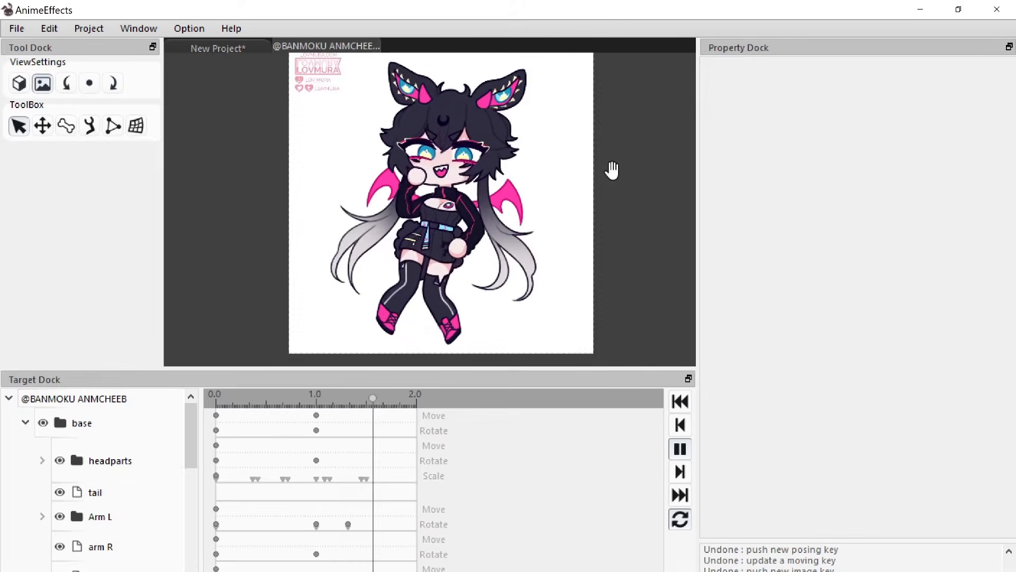
left_click(680, 451)
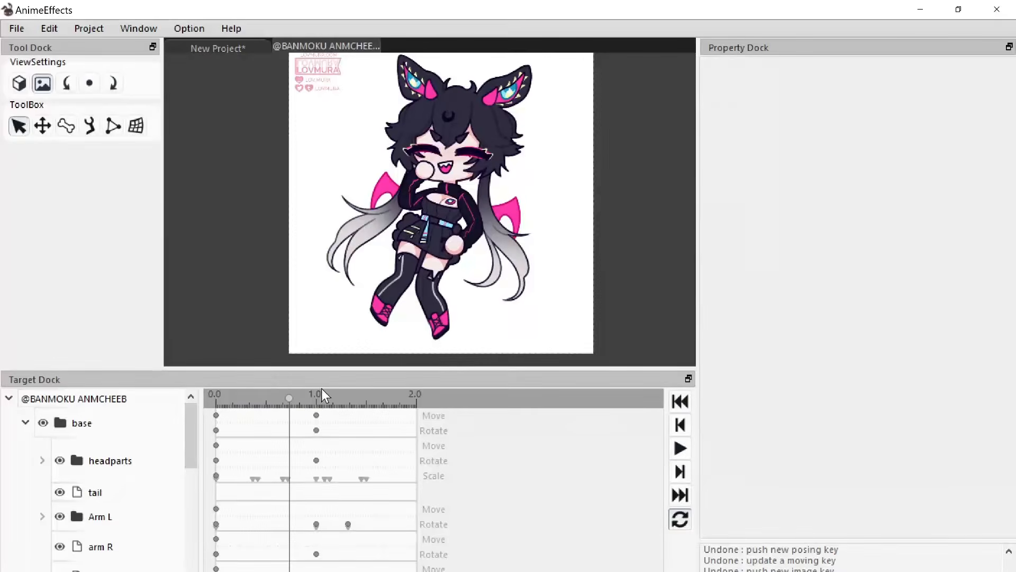
left_click_drag(322, 394, 92, 411)
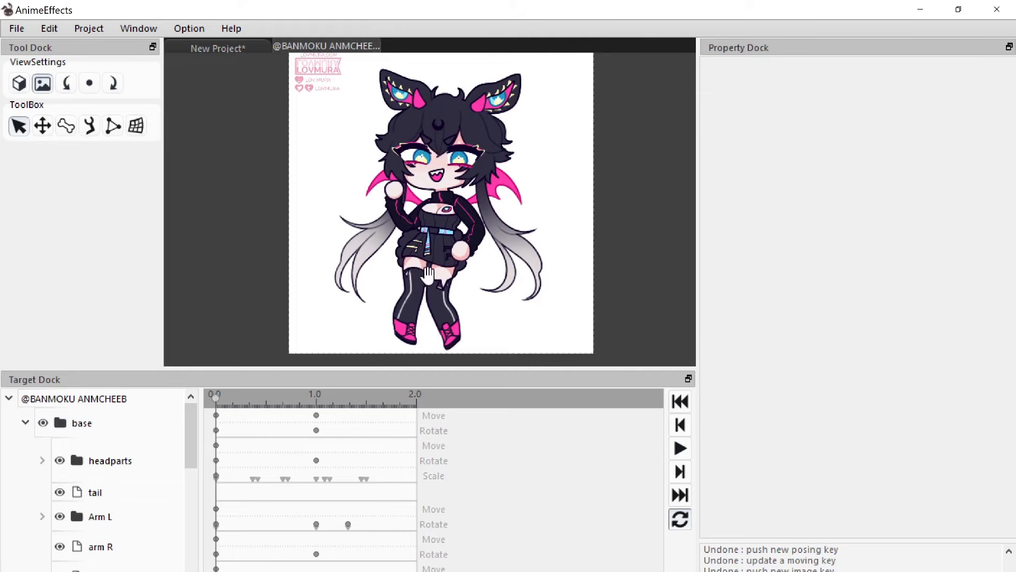
Step: Set up a GIF animation export named test2 in the AnimeEffects documents folder
left_click(12, 32)
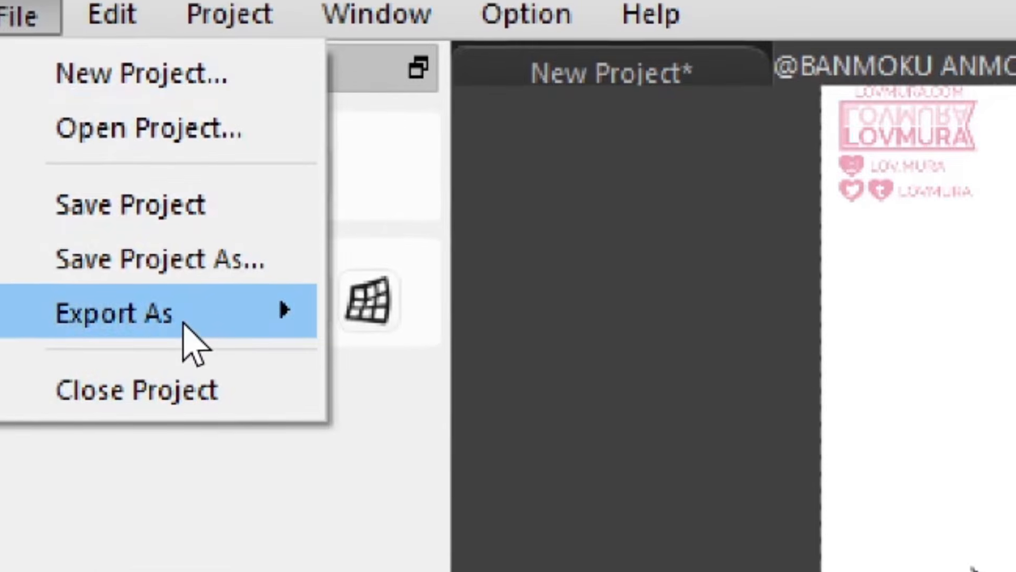
mouse_move(74, 132)
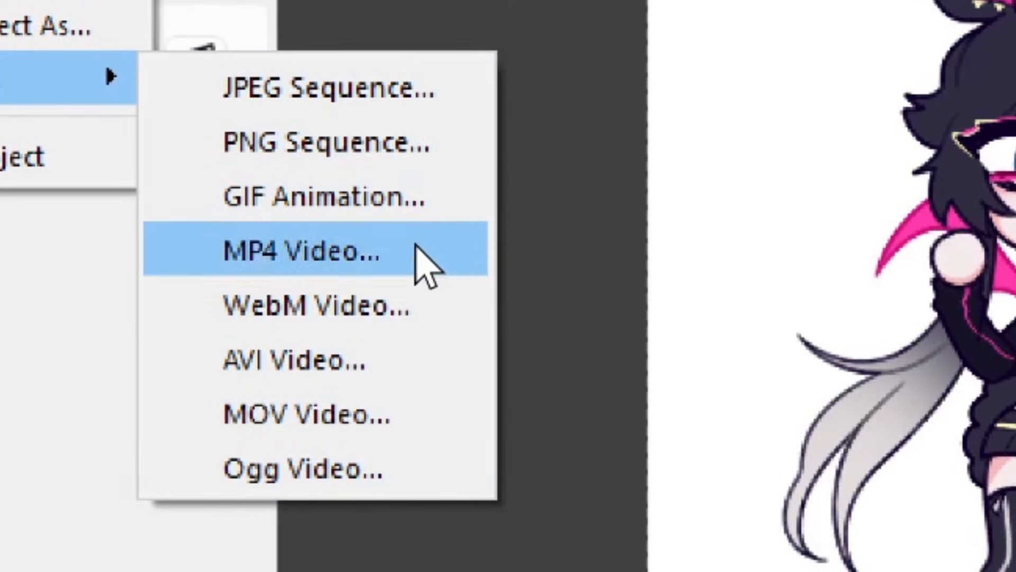
left_click(372, 200)
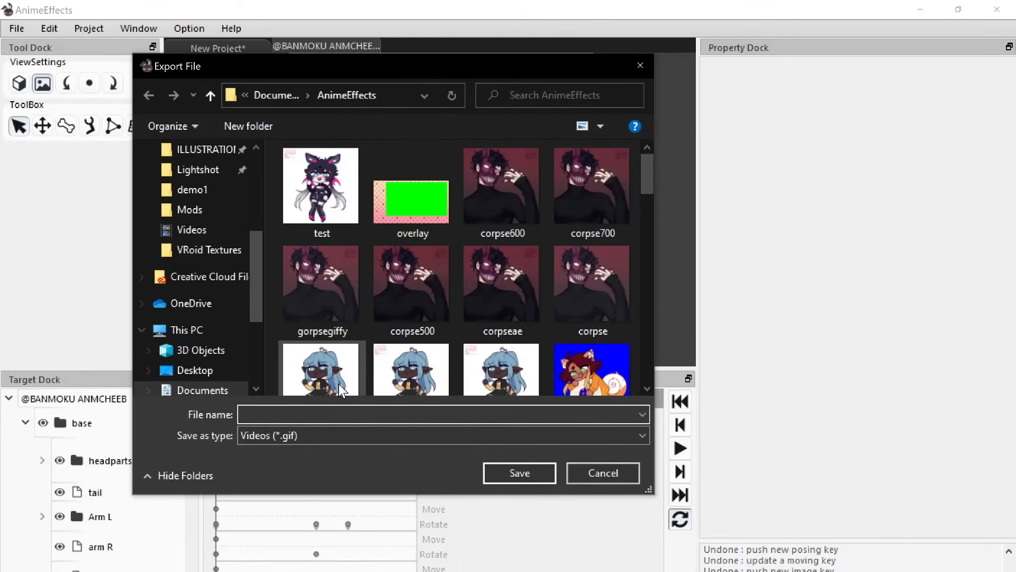
type("test")
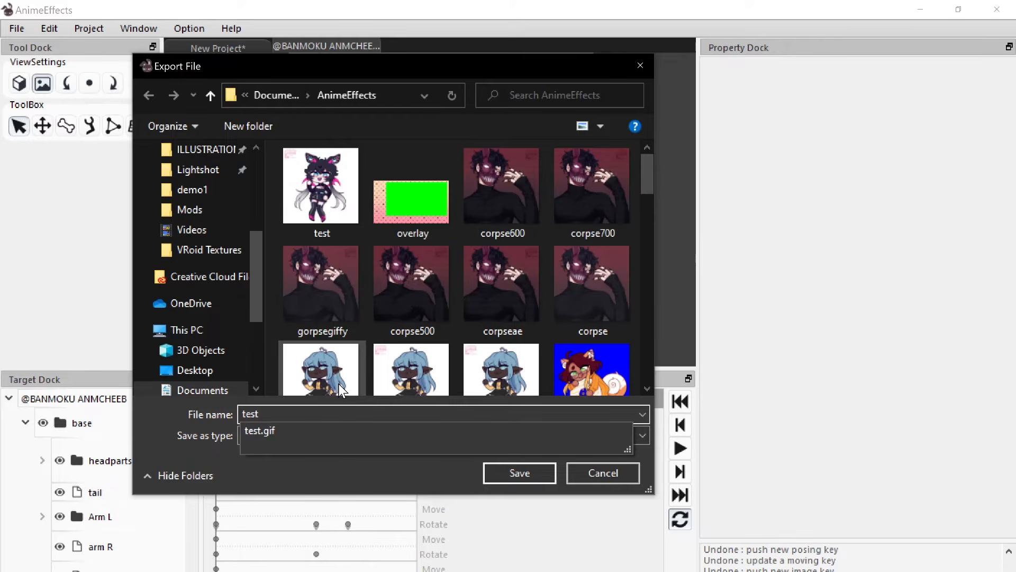
key("Return")
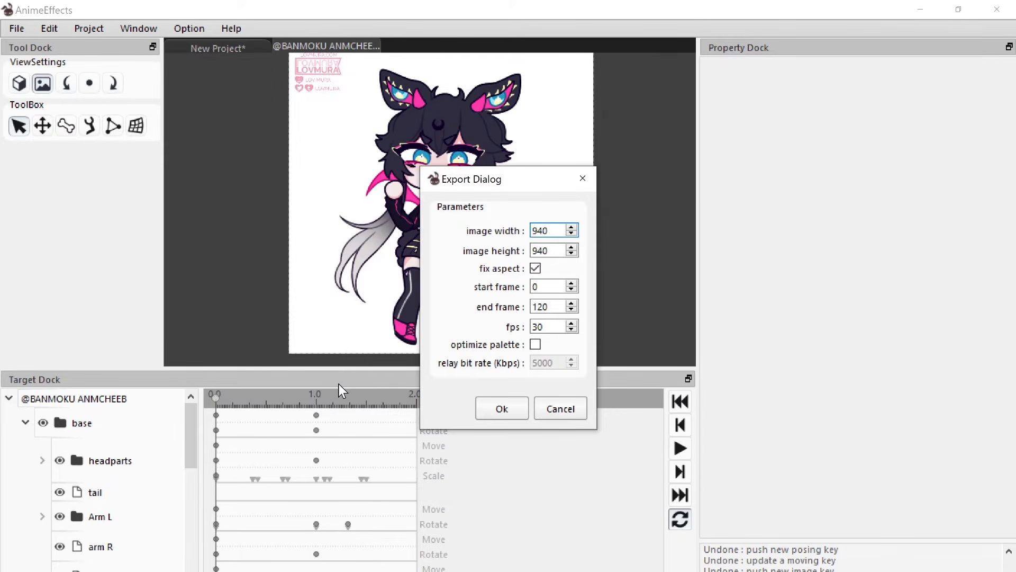
Step: Examine the GIF export parameters, including image size, start frame, end frame and fps
left_click_drag(512, 186, 560, 227)
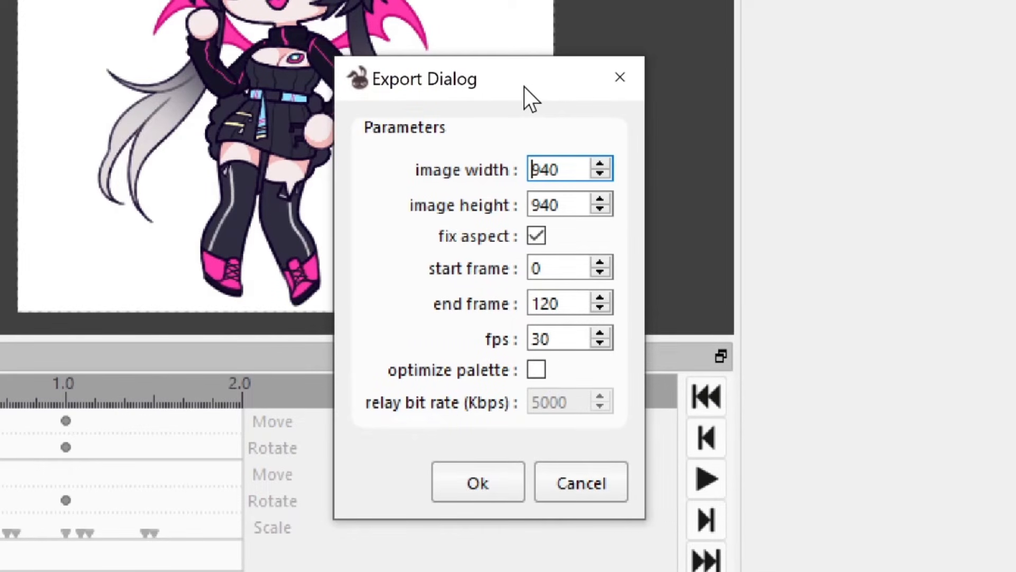
left_click_drag(524, 88, 477, 42)
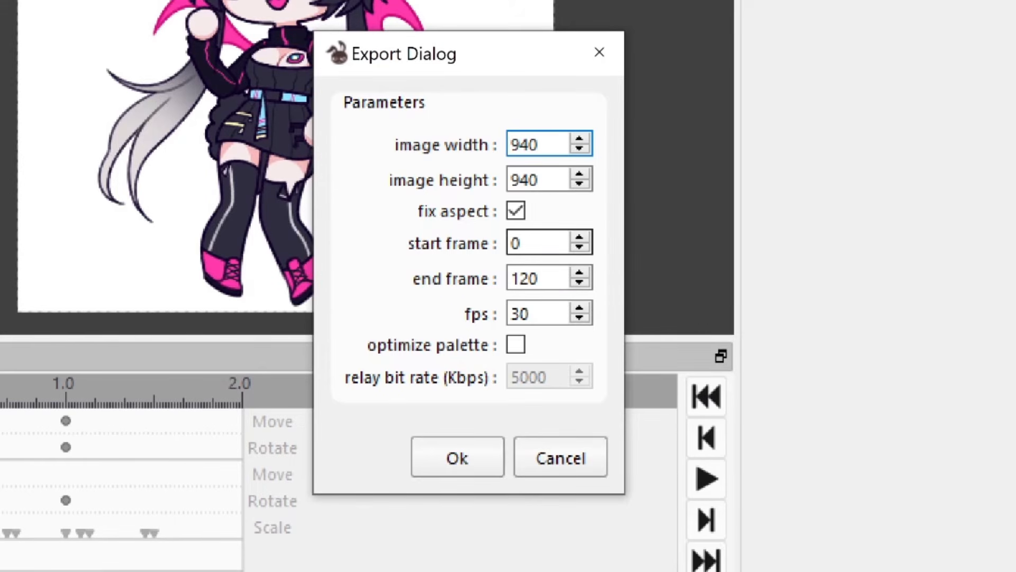
left_click(532, 242)
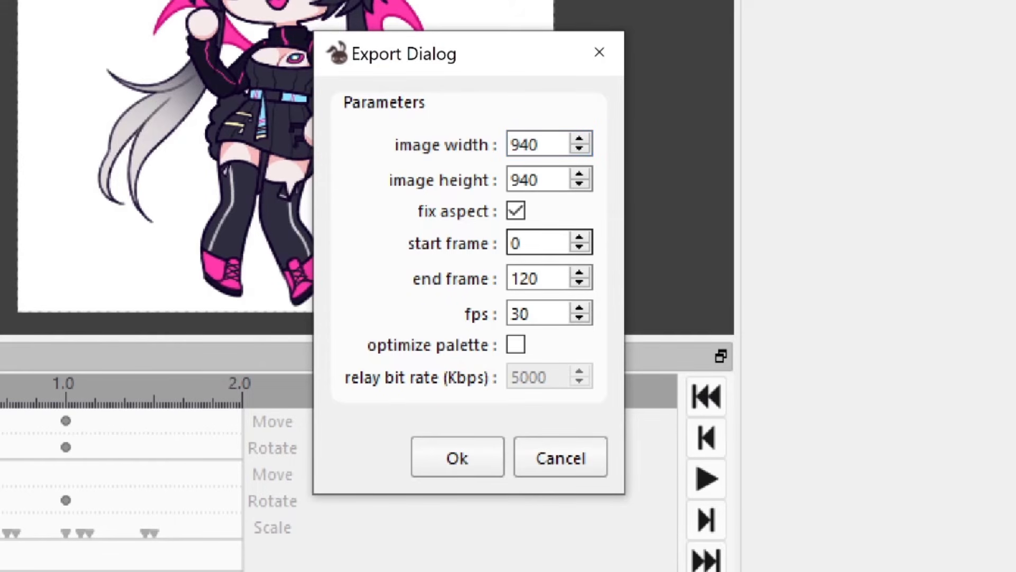
double_click(520, 244)
left_click(540, 278)
left_click(529, 244)
left_click(541, 312)
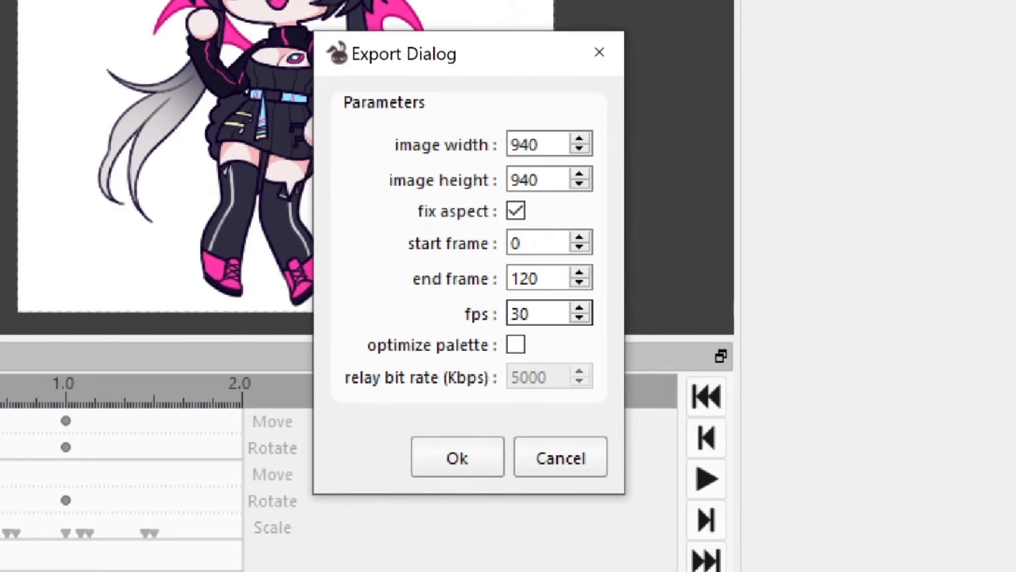
Step: Set the GIF export to 30 fps, enable palette optimization, and run the export
left_click_drag(540, 314, 487, 320)
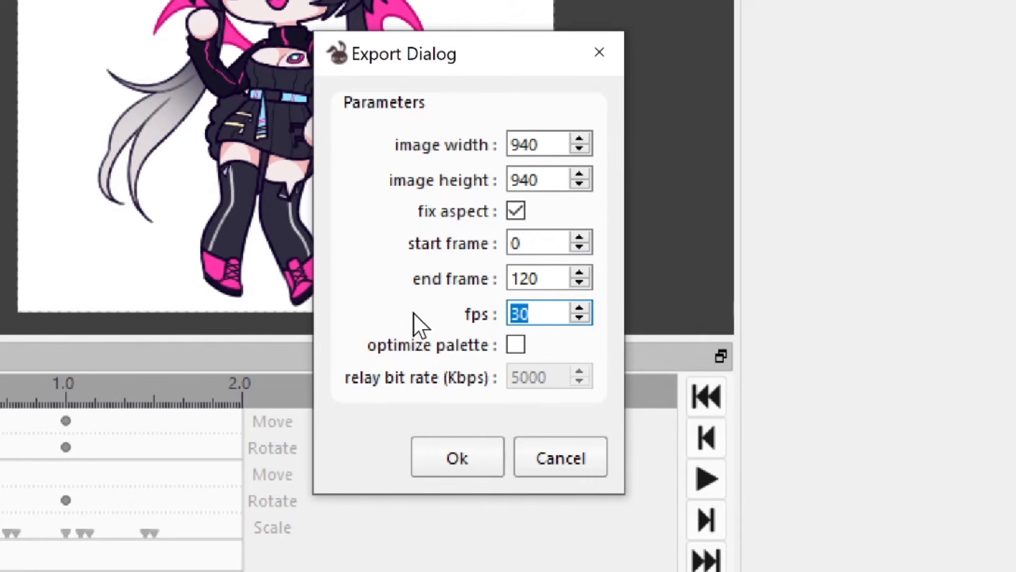
type("30")
left_click_drag(537, 315, 494, 321)
type("30")
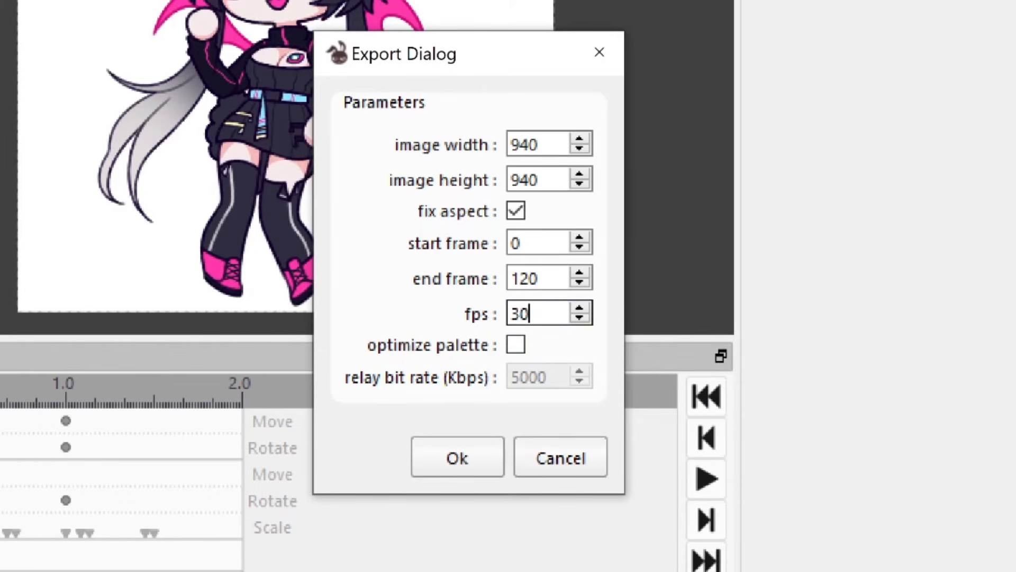
key("shift+Left")
key("shift+Left")
left_click(535, 314)
key("shift+Left")
key("shift+Left")
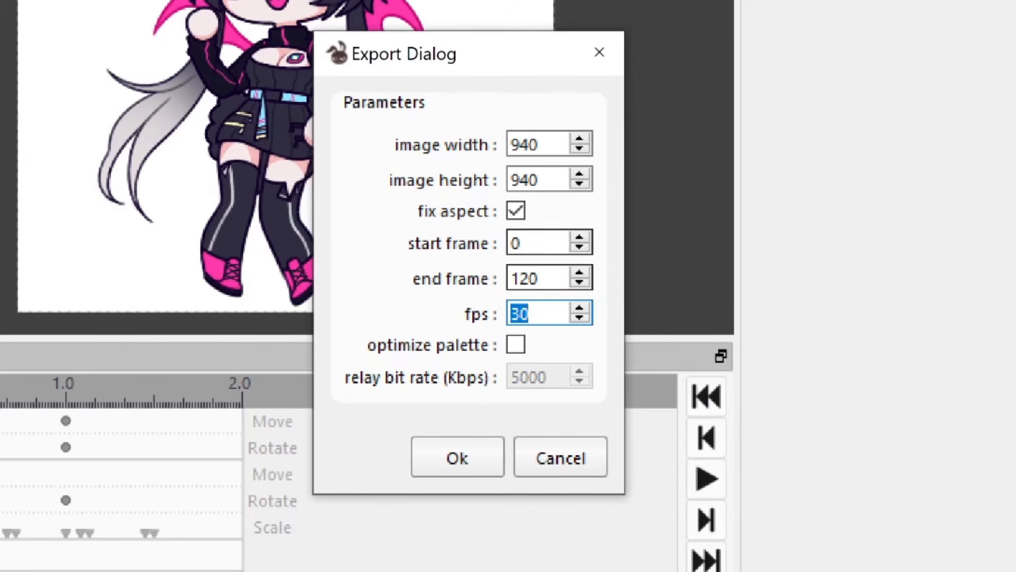
left_click(521, 344)
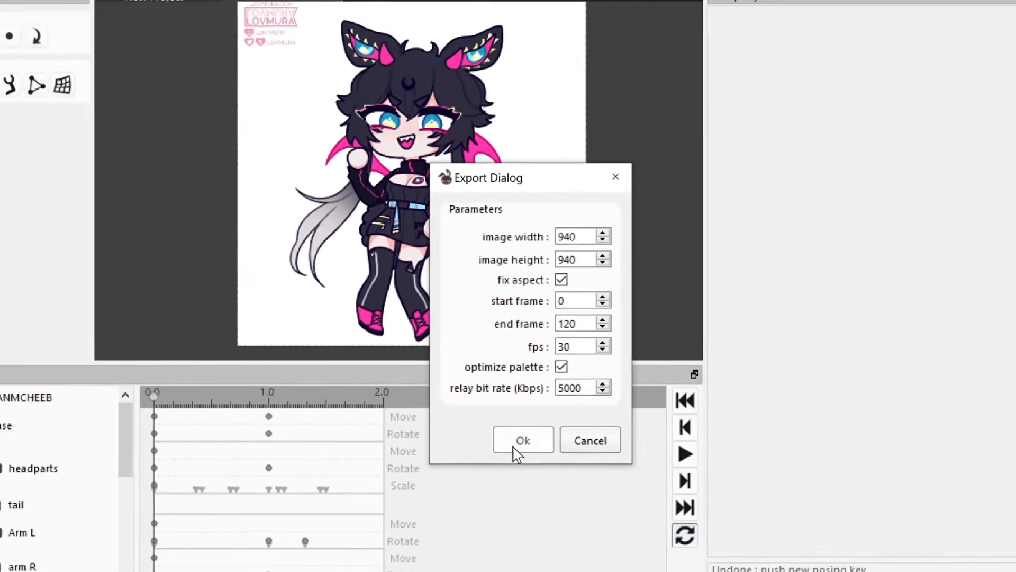
left_click(514, 447)
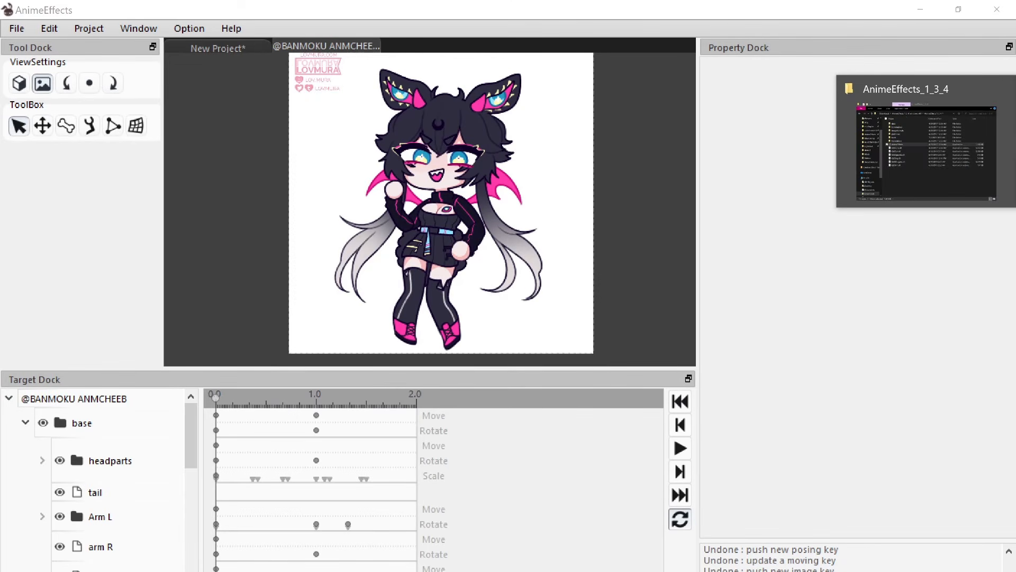
Step: Switch to File Explorer, view the exported test2 GIF from the AnimeEffects documents folder, and return to AnimeEffects
left_click(1012, 142)
scroll(312, 251, "up", 1)
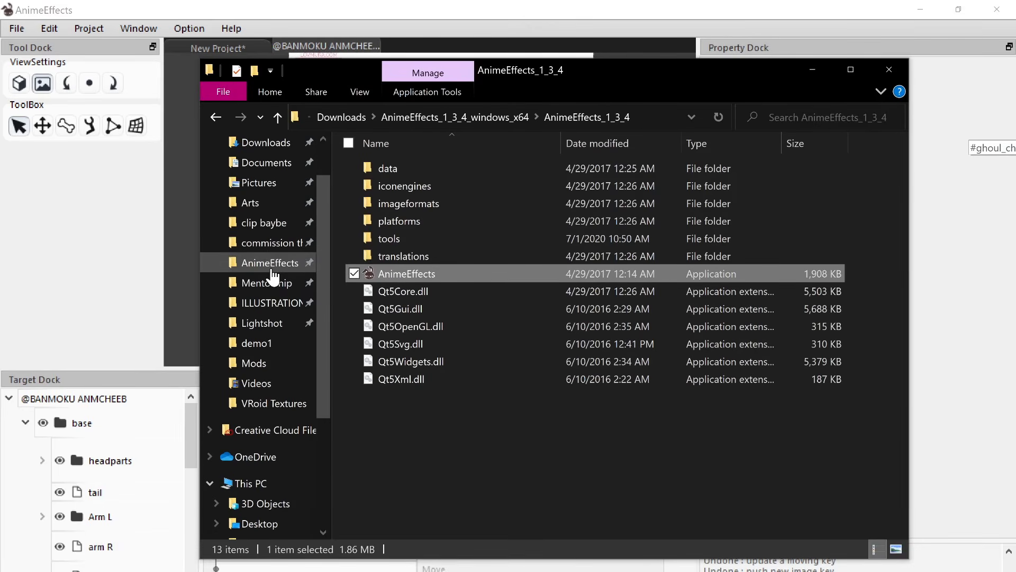
left_click(273, 272)
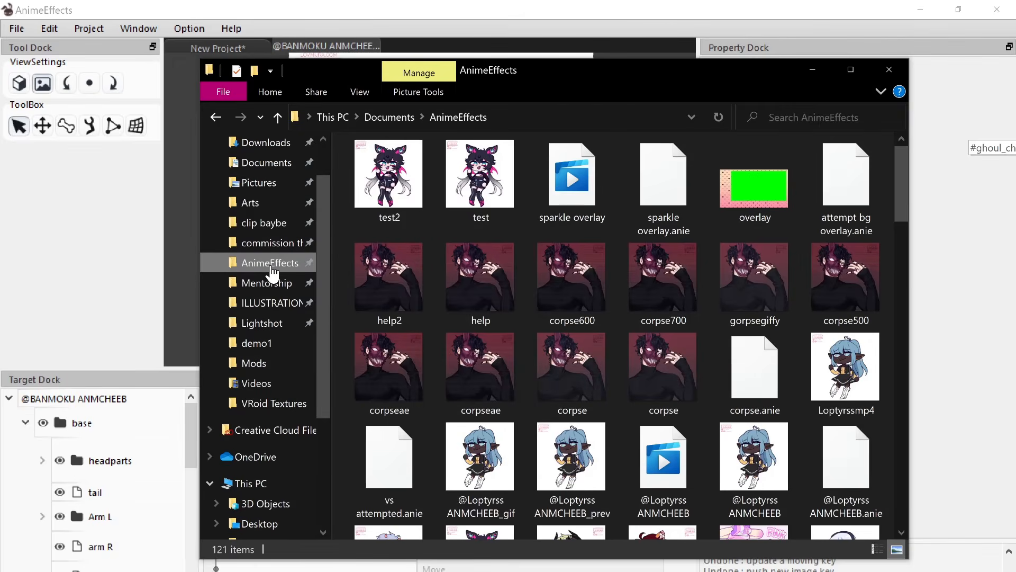
double_click(388, 174)
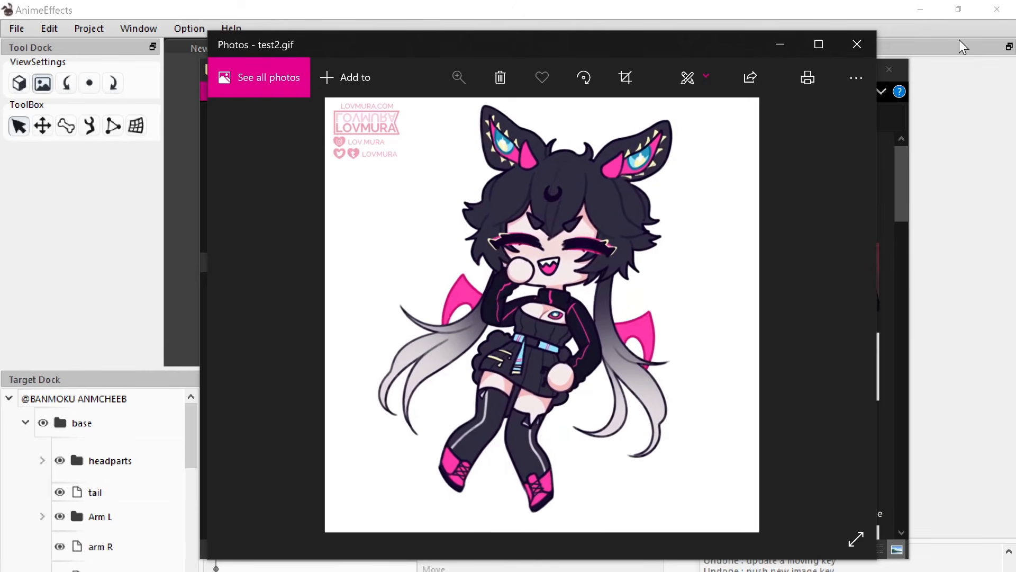
left_click(858, 49)
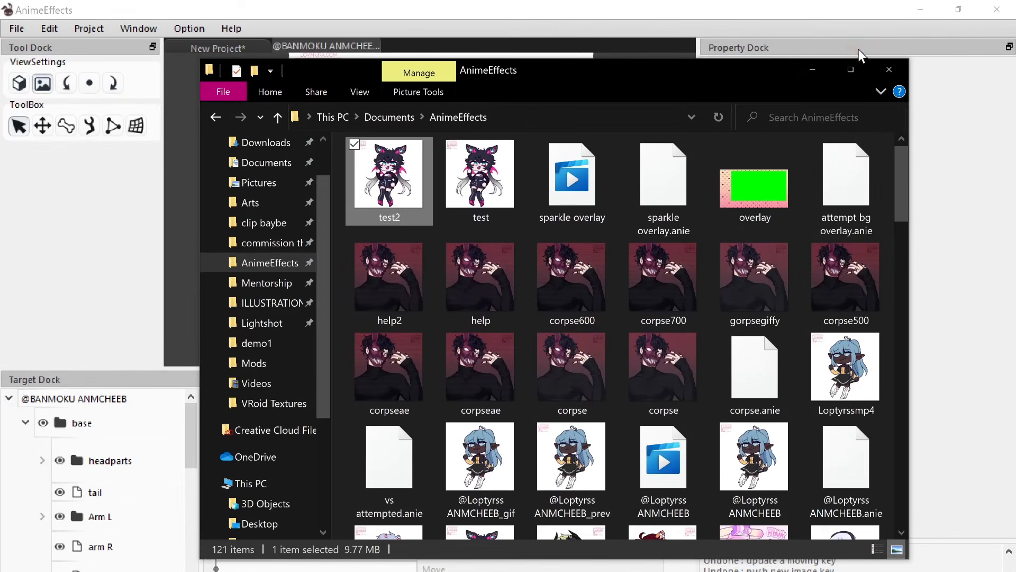
left_click(813, 71)
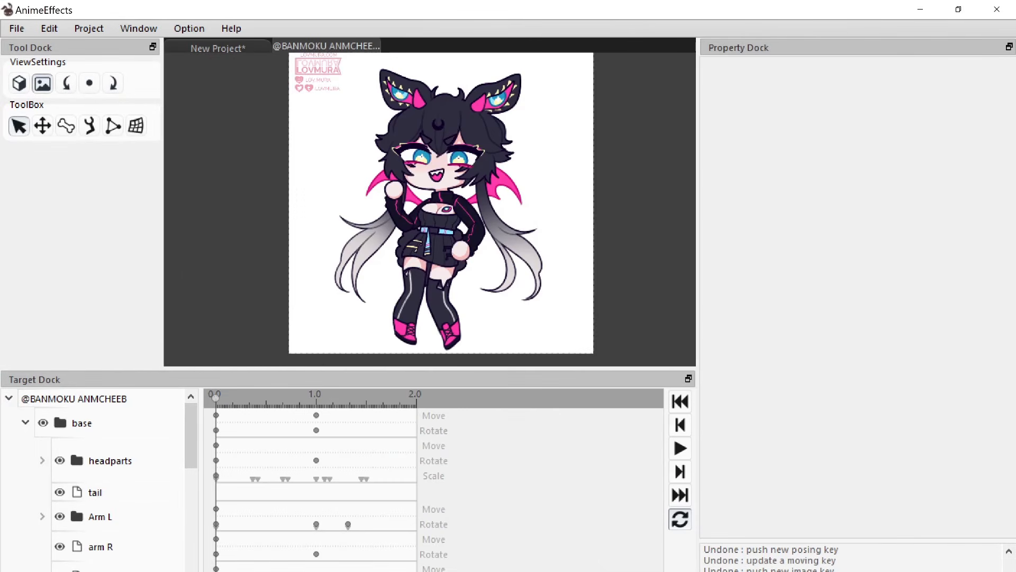